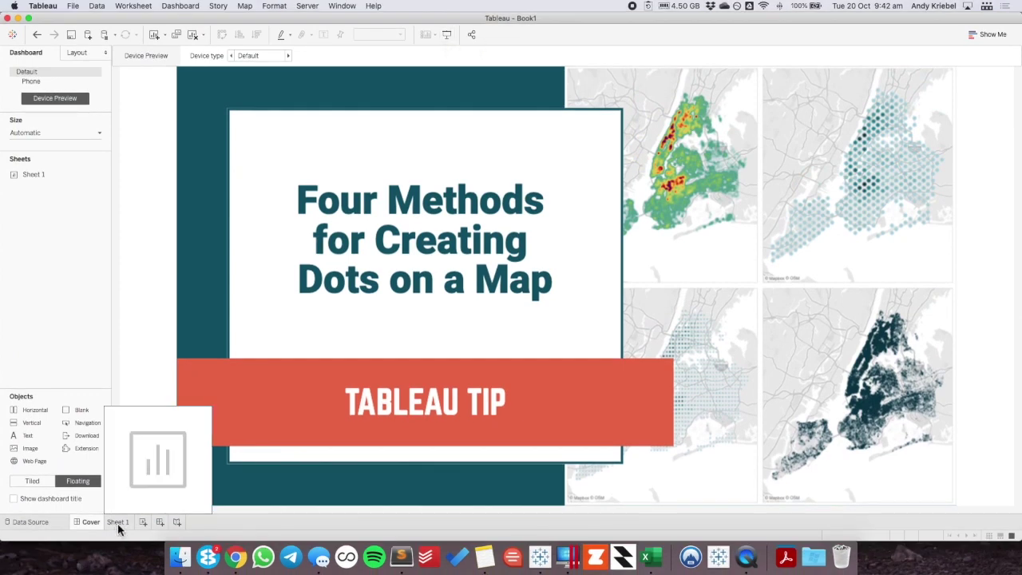
- Plot the Latitude and Longitude fields as a map on Sheet 1
left_click(45, 230)
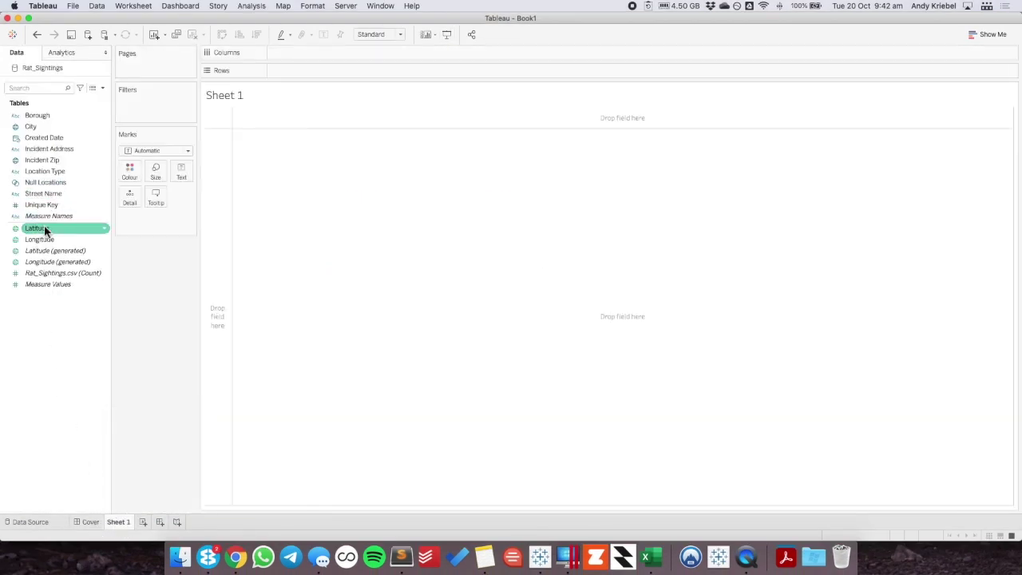
double_click(44, 229)
double_click(46, 239)
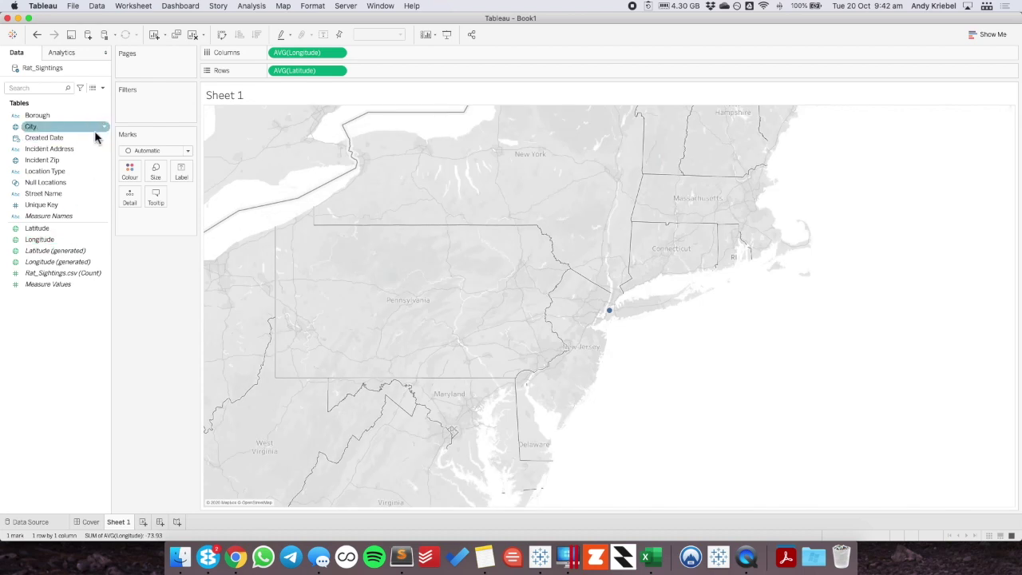
- View the Rat_Sightings source data enlarged and examine the Unique Key, Latitude and Longitude columns
left_click(92, 88)
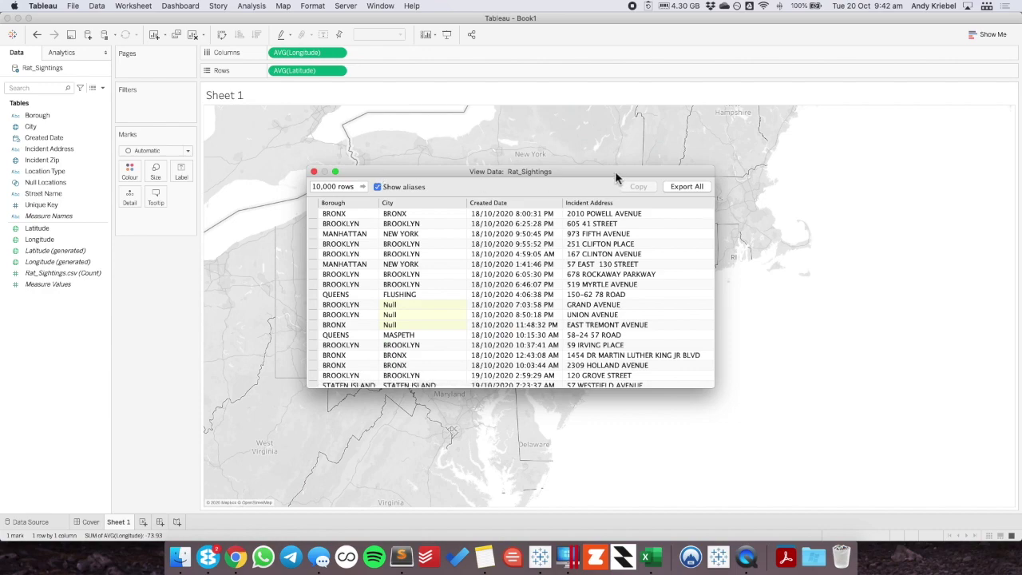
double_click(615, 171)
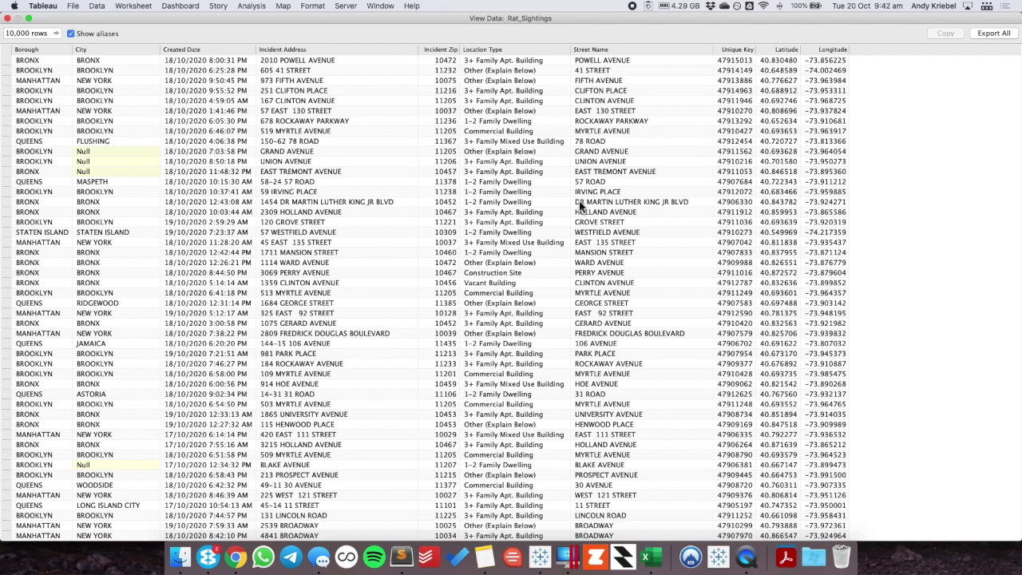
left_click(737, 52)
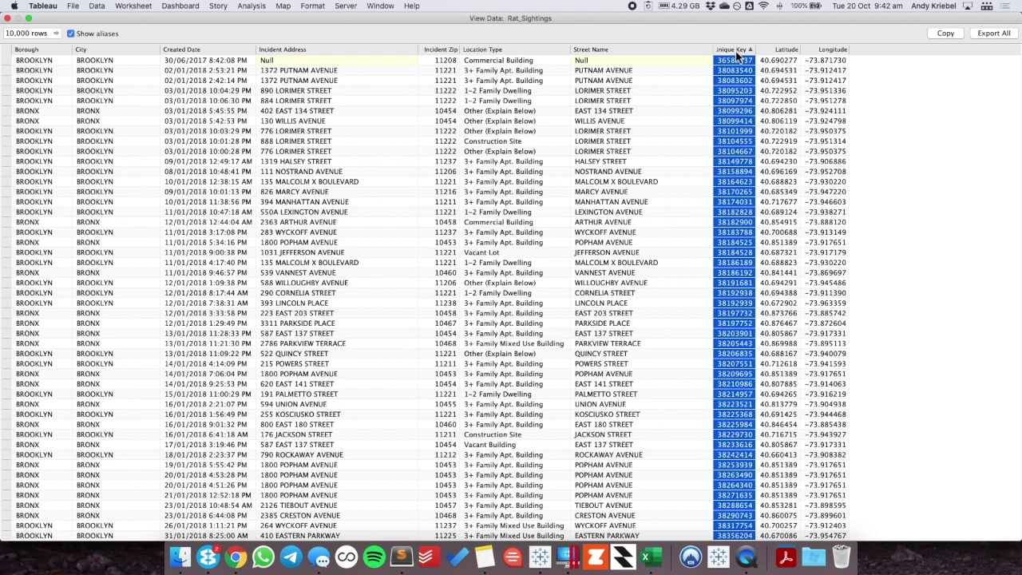
left_click(818, 51, "shift")
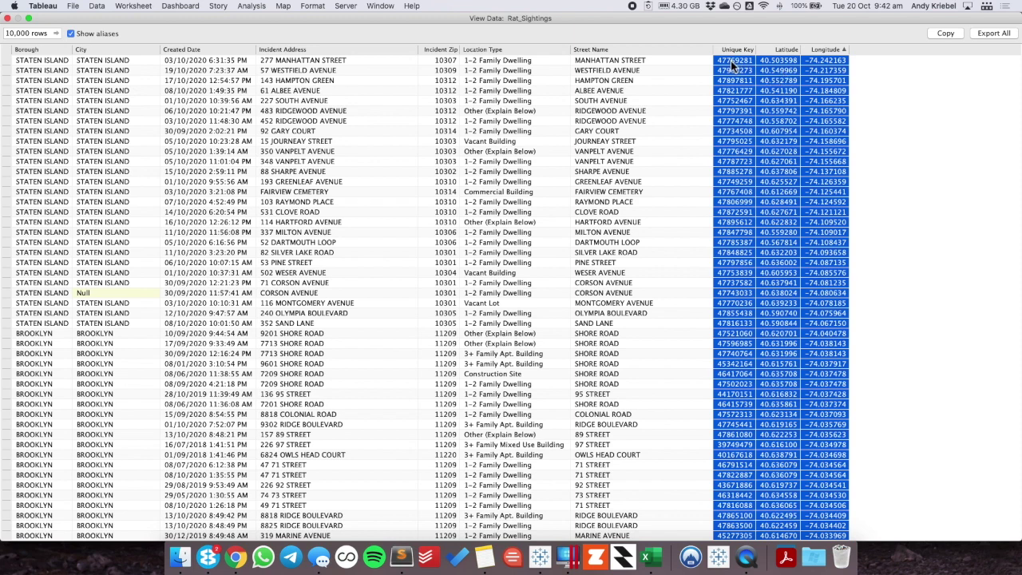
left_click(8, 17)
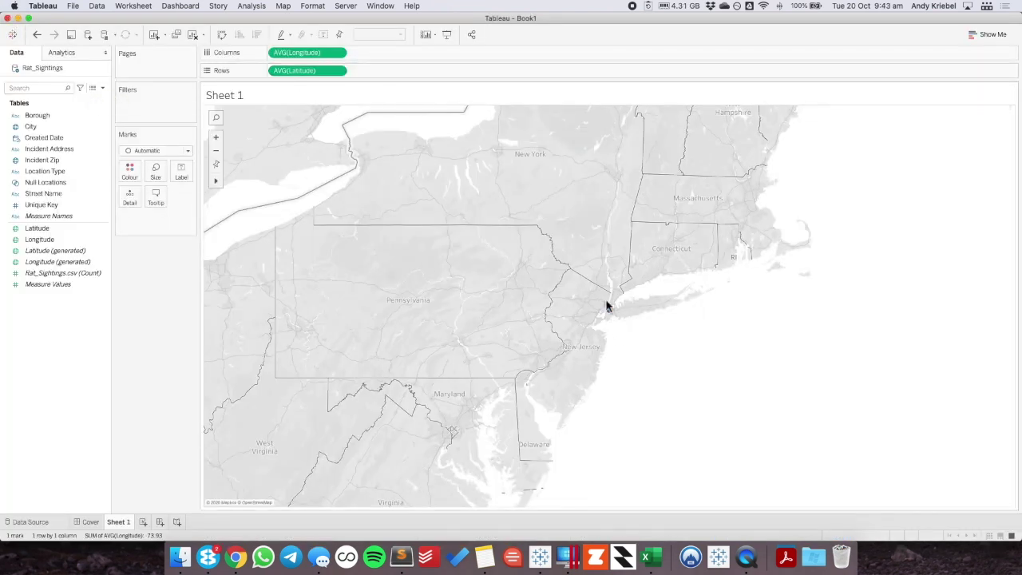
- Add Unique Key to the map's level of detail, including all members
mouse_move(623, 325)
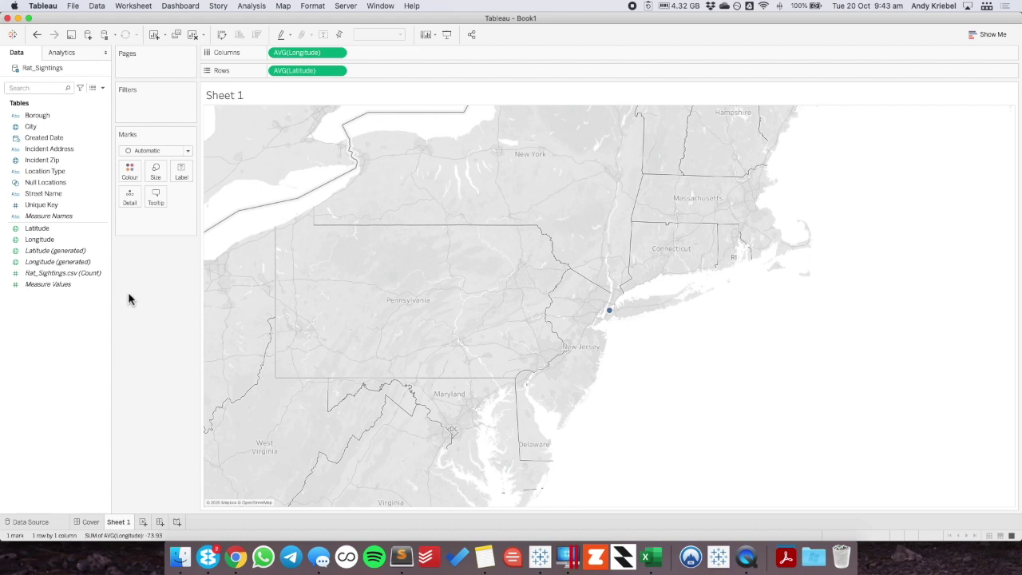
left_click(45, 208)
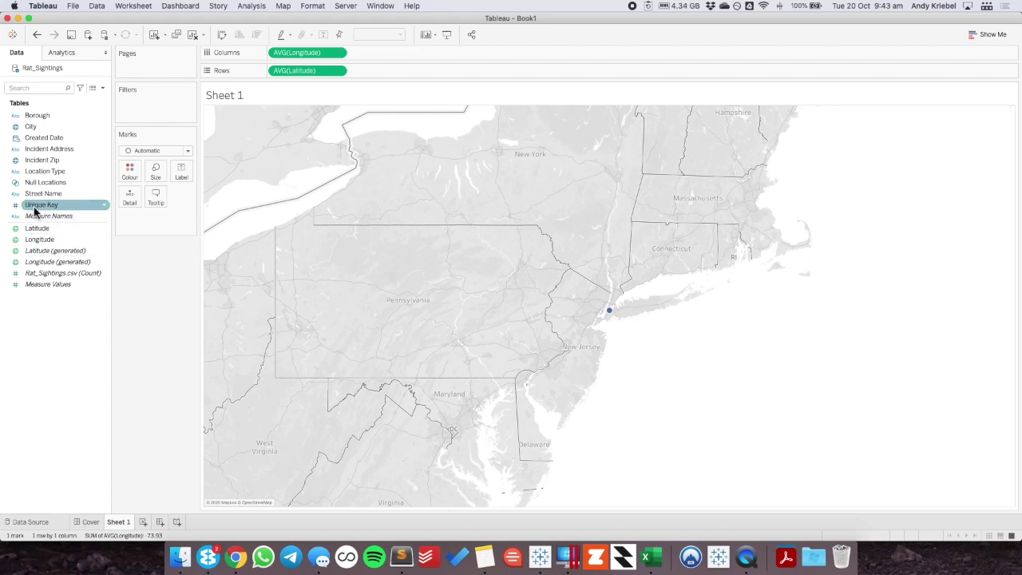
left_click_drag(34, 212, 136, 209)
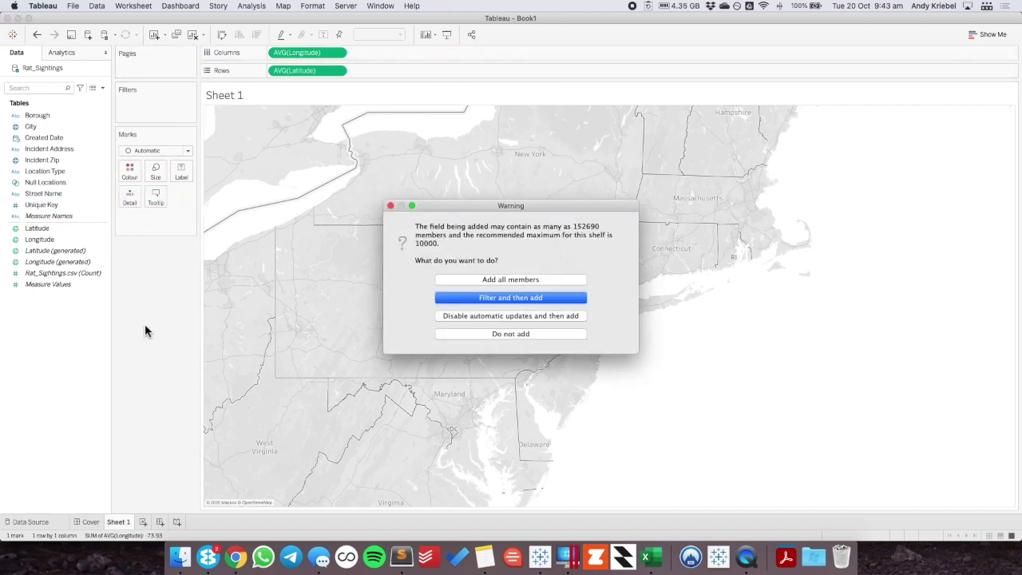
left_click(479, 280)
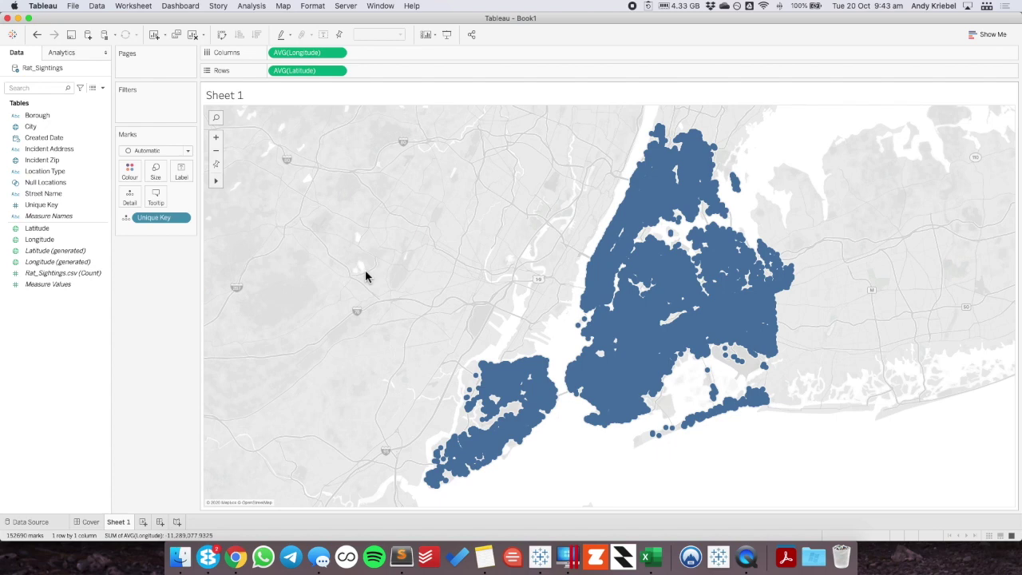
- Set the mark type to Circle and shrink the circles so individual points can be distinguished
left_click(144, 153)
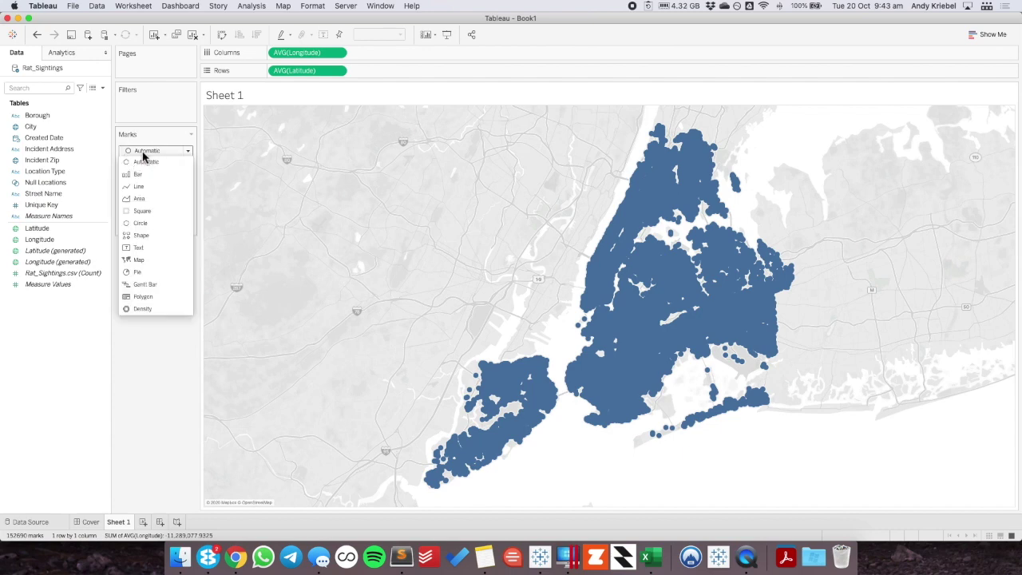
left_click(143, 225)
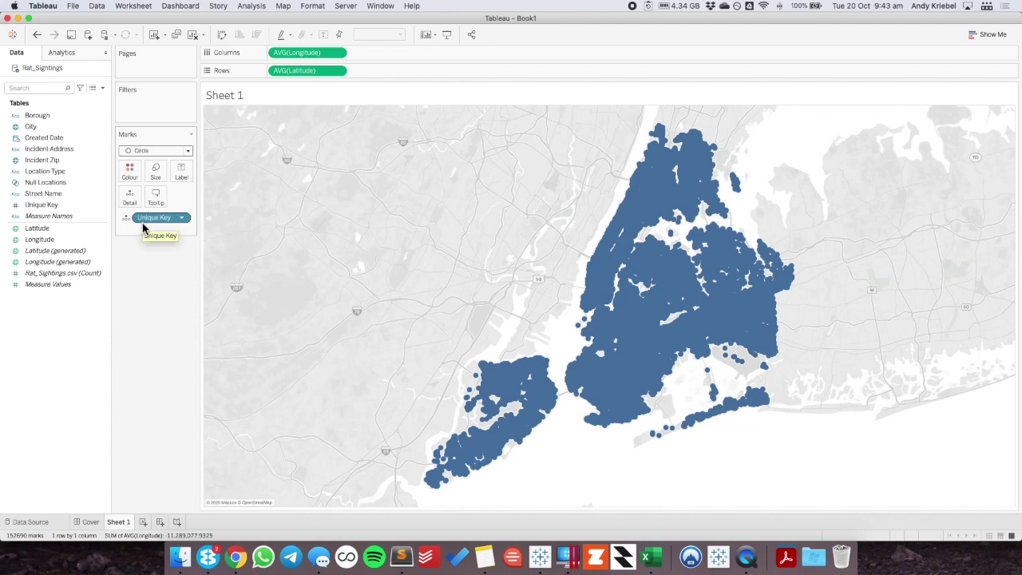
left_click(153, 174)
left_click_drag(168, 195, 160, 196)
- Lower the opacity of the circle marks to 46%
left_click(138, 177)
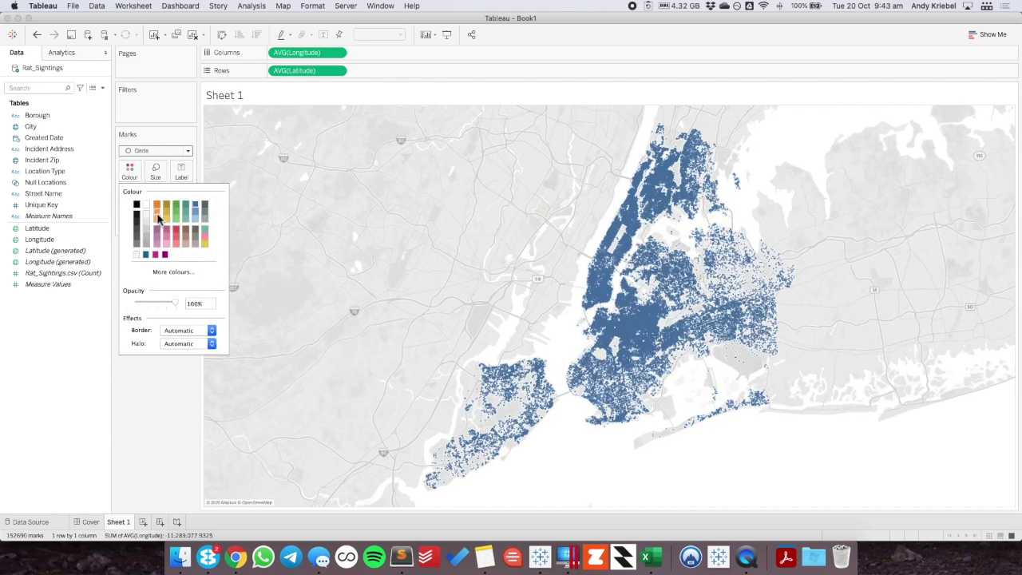
left_click_drag(172, 304, 157, 308)
left_click(82, 335)
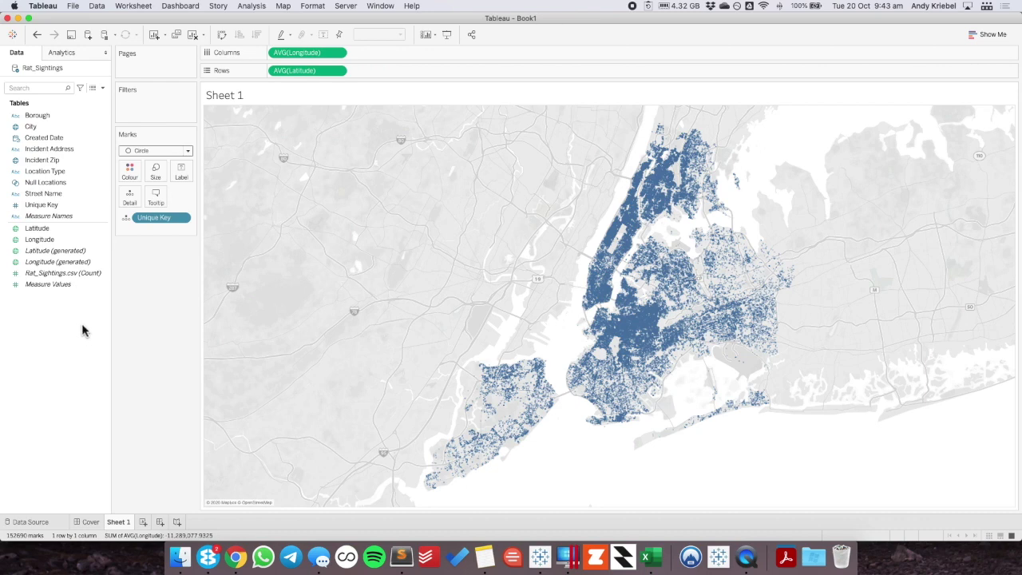
- Try colouring the circles by the Rat_Sightings.csv count and take the field off the marks again
left_click(66, 273)
mouse_move(67, 277)
left_mouse_down()
mouse_move(130, 176)
mouse_move(300, 272)
left_mouse_up()
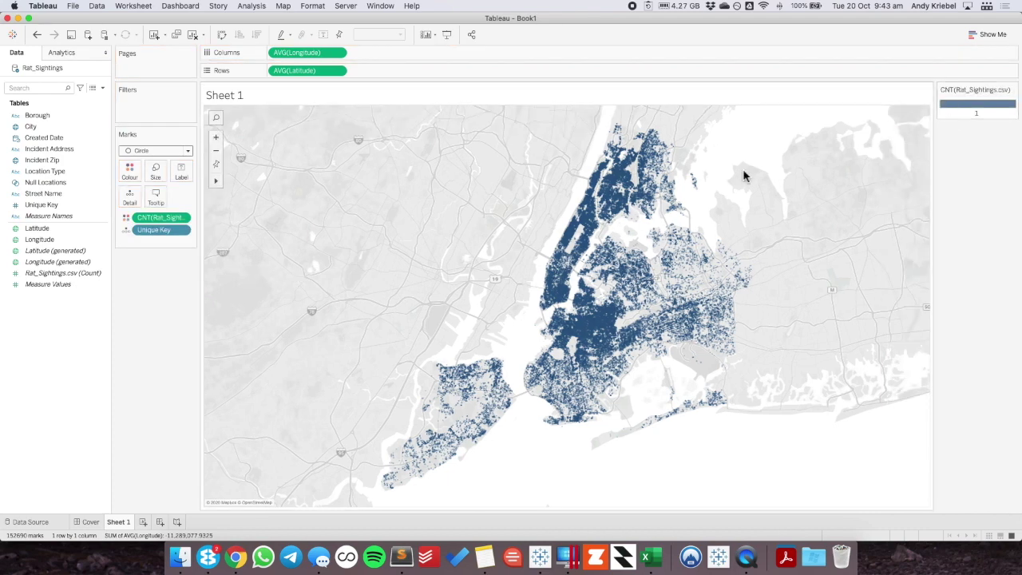
left_click_drag(136, 221, 131, 186)
- Recolour the circle marks with a dark teal from the saved custom colour swatches
left_click(129, 170)
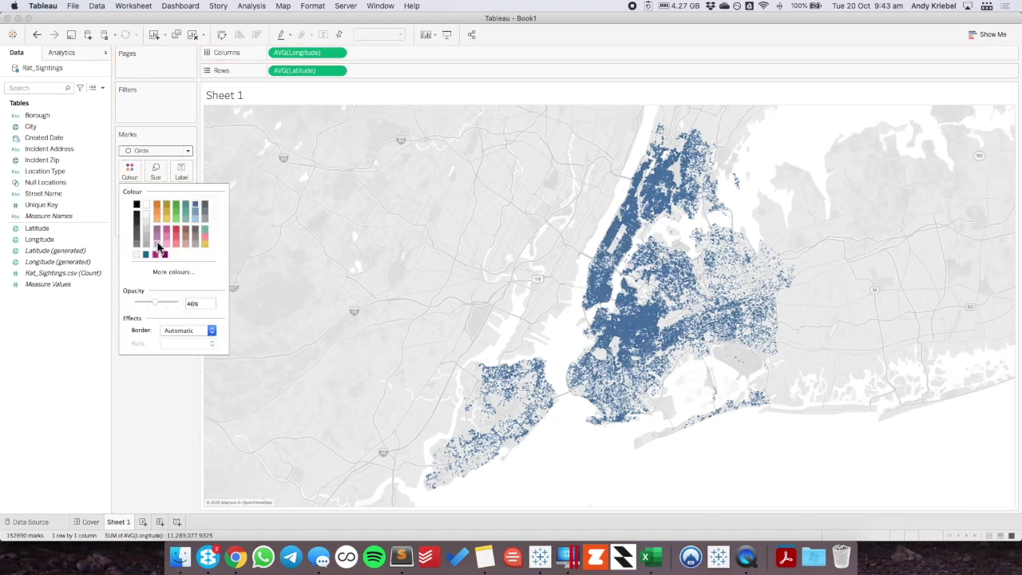
left_click(175, 272)
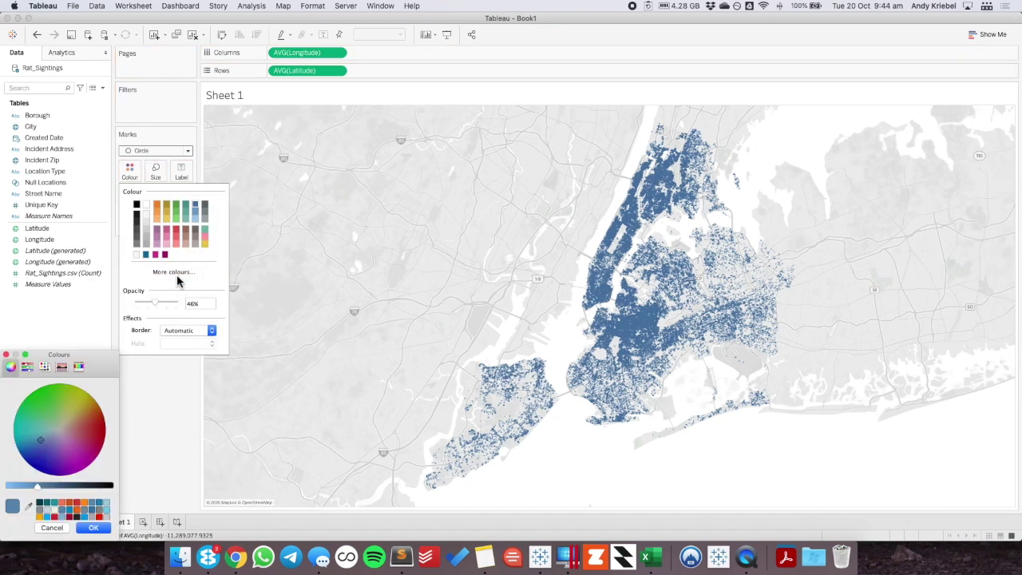
left_click_drag(95, 356, 420, 181)
scroll(407, 331, "down", 3)
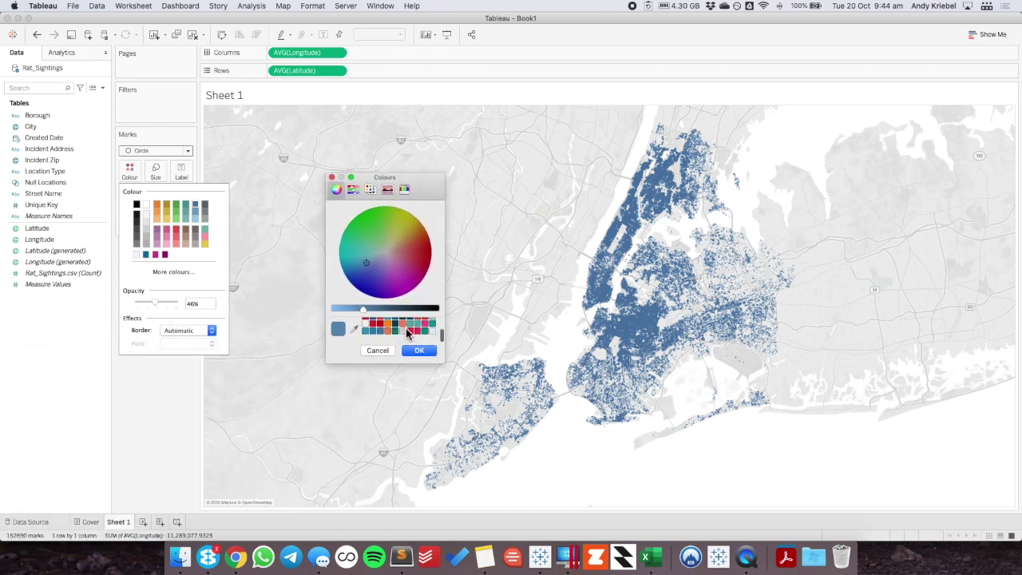
left_click(352, 189)
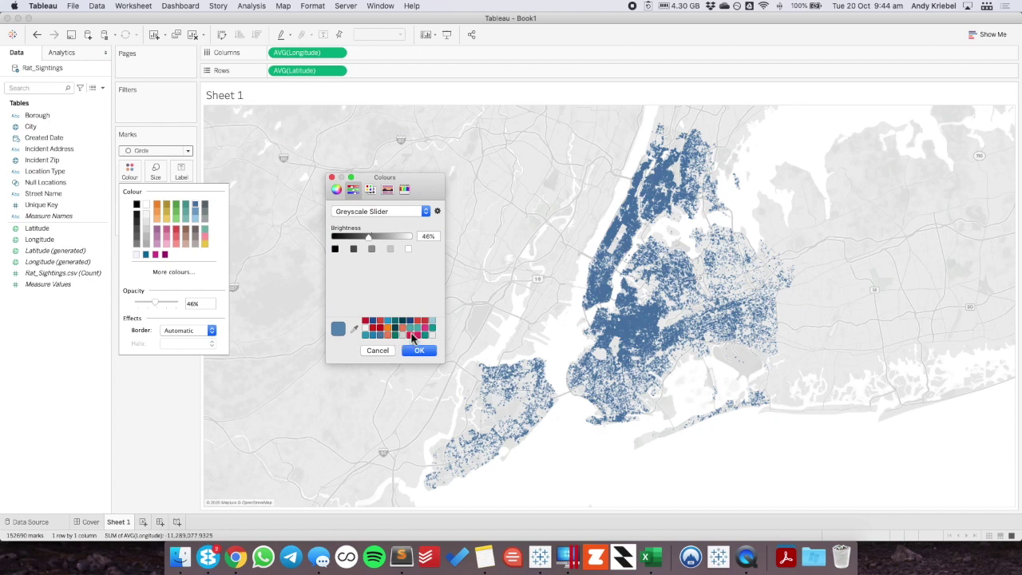
left_click(396, 328)
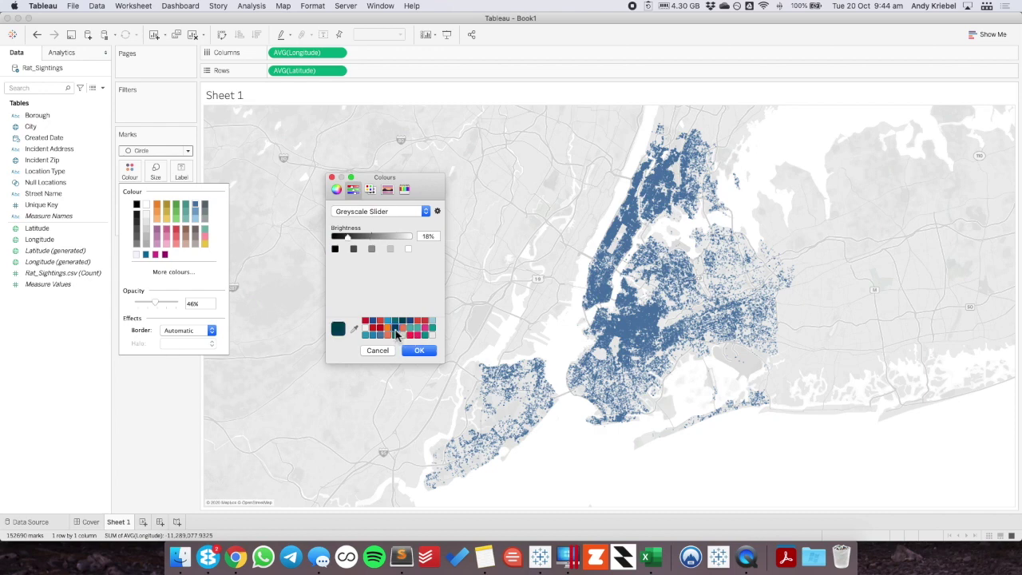
left_click(416, 351)
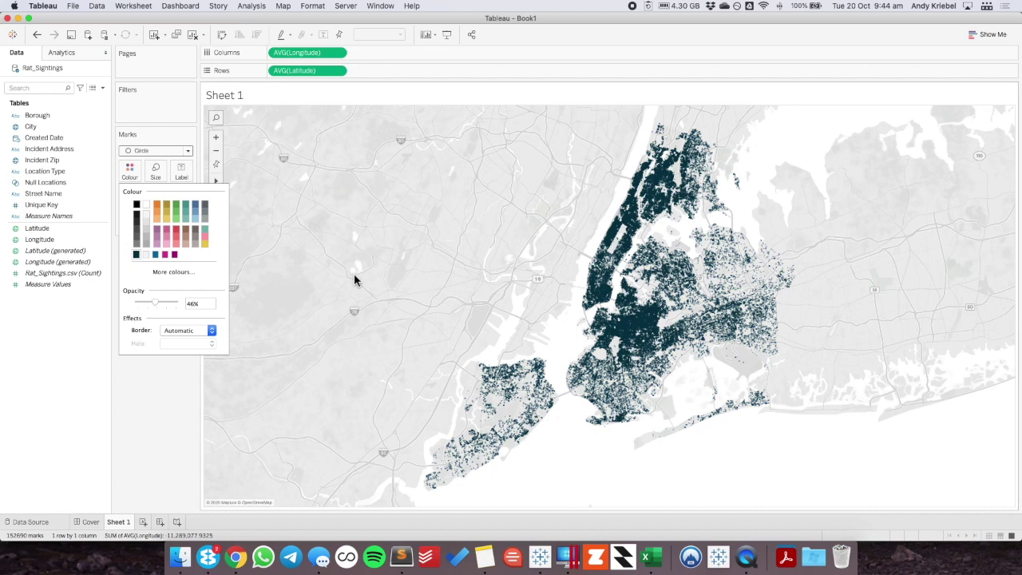
left_click(356, 279)
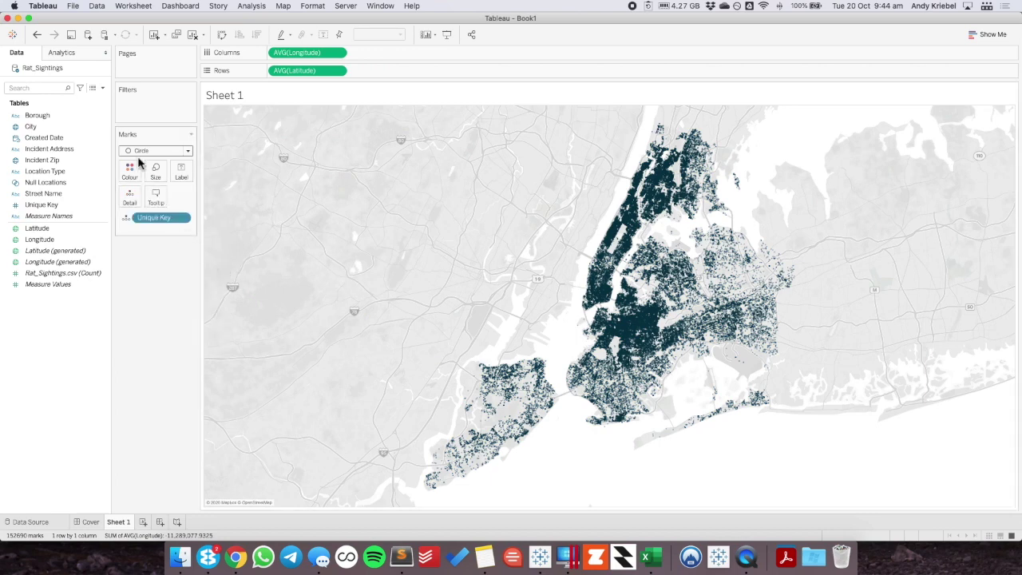
- Lower the opacity of the dark teal circles to 16%
left_click(131, 171)
left_click_drag(156, 305, 144, 305)
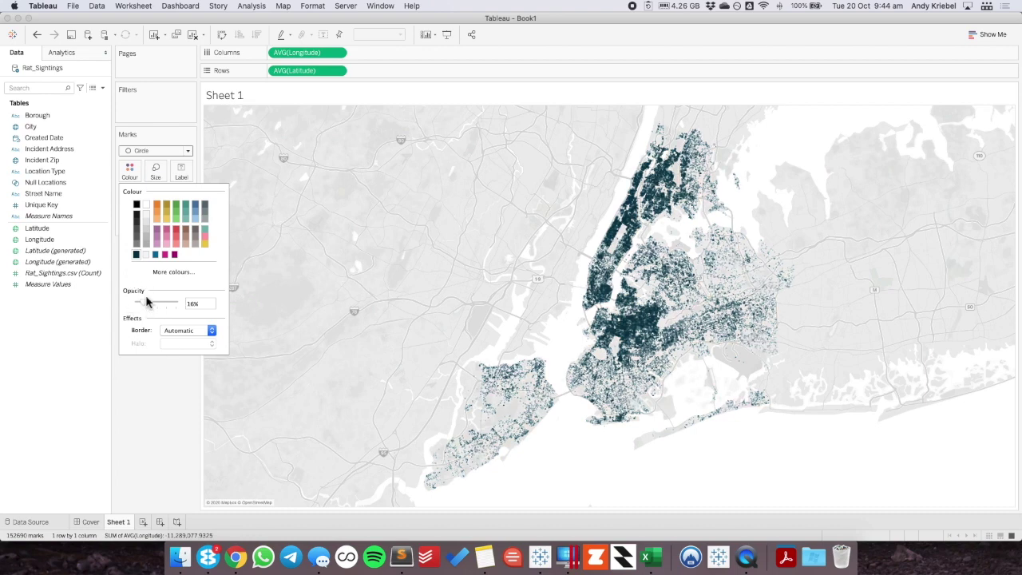
left_click(155, 177)
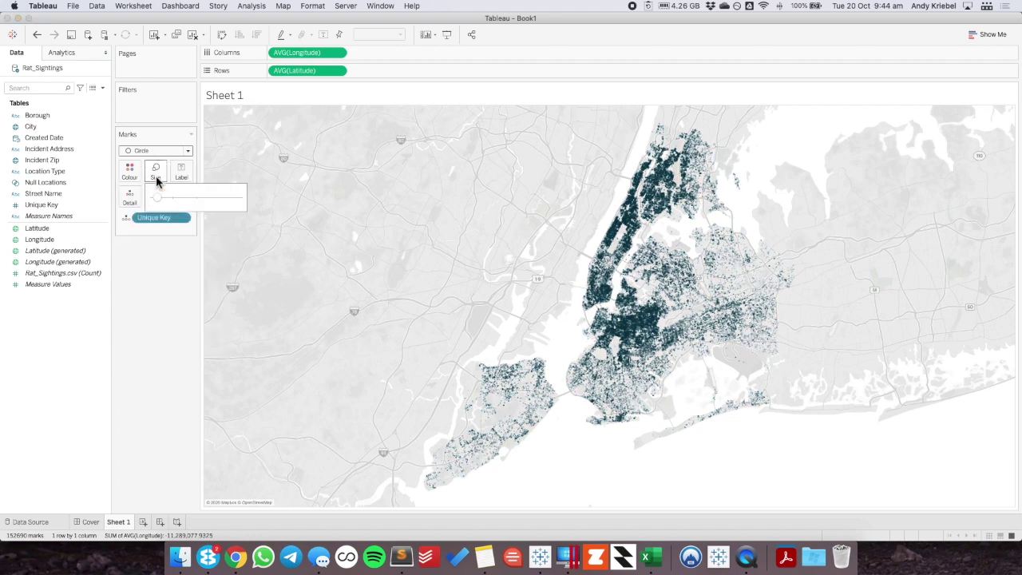
left_click(183, 325)
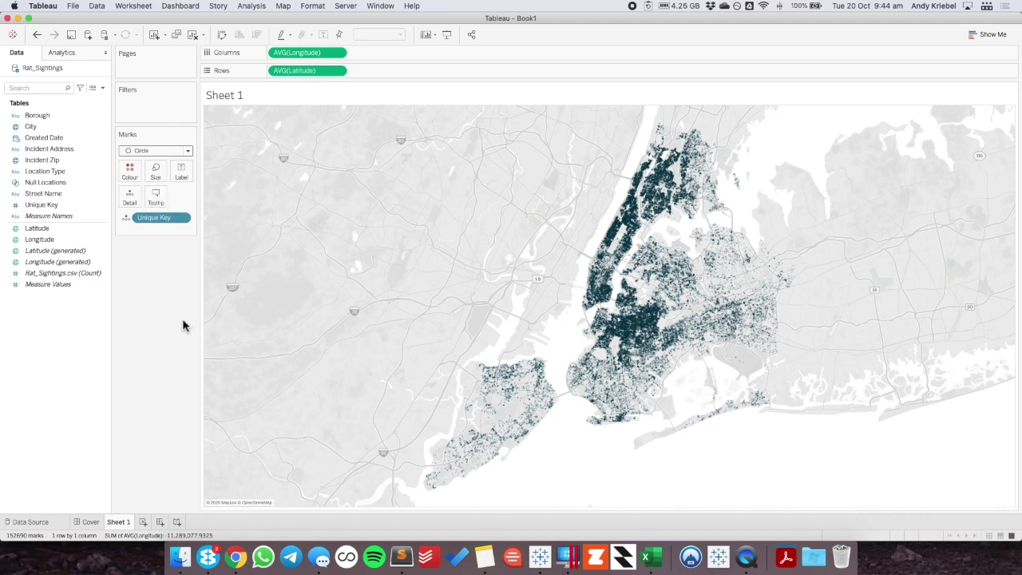
- Rename Sheet 1 as "Dots on a Map"
double_click(118, 521)
type("Dots on a Map")
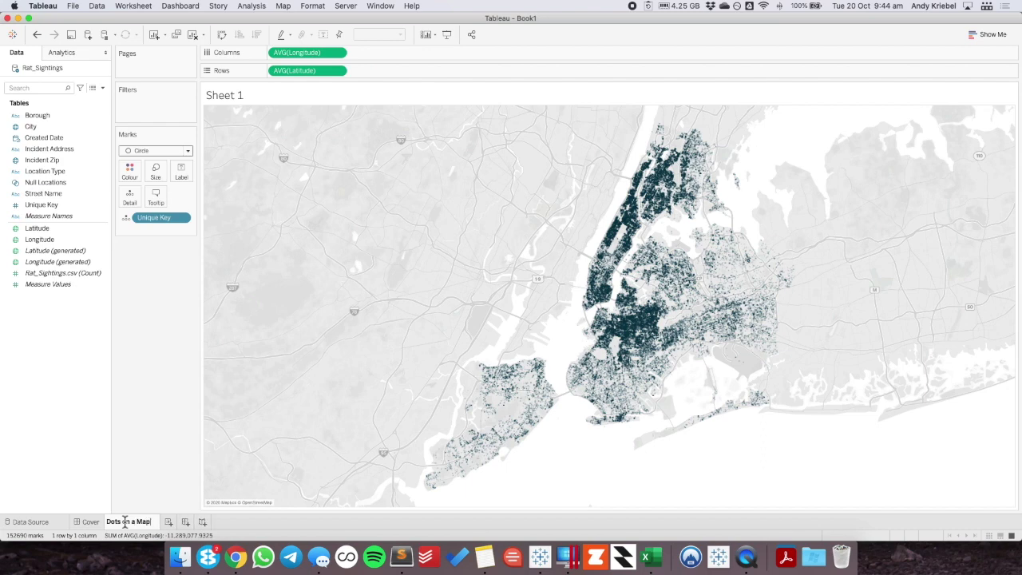
key("Return")
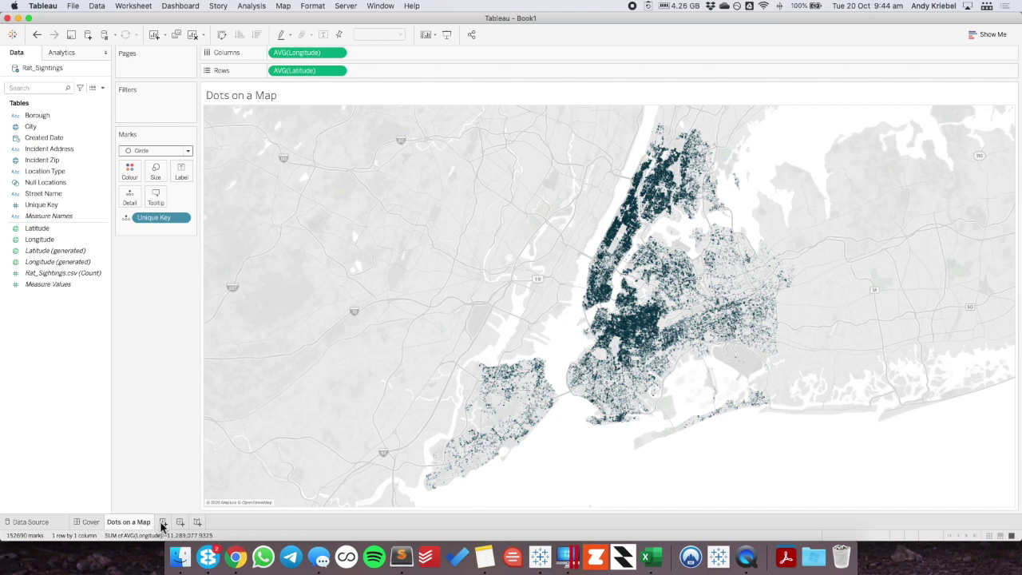
- Duplicate the Dots on a Map sheet and change the copy's mark type to Density
right_click(136, 524)
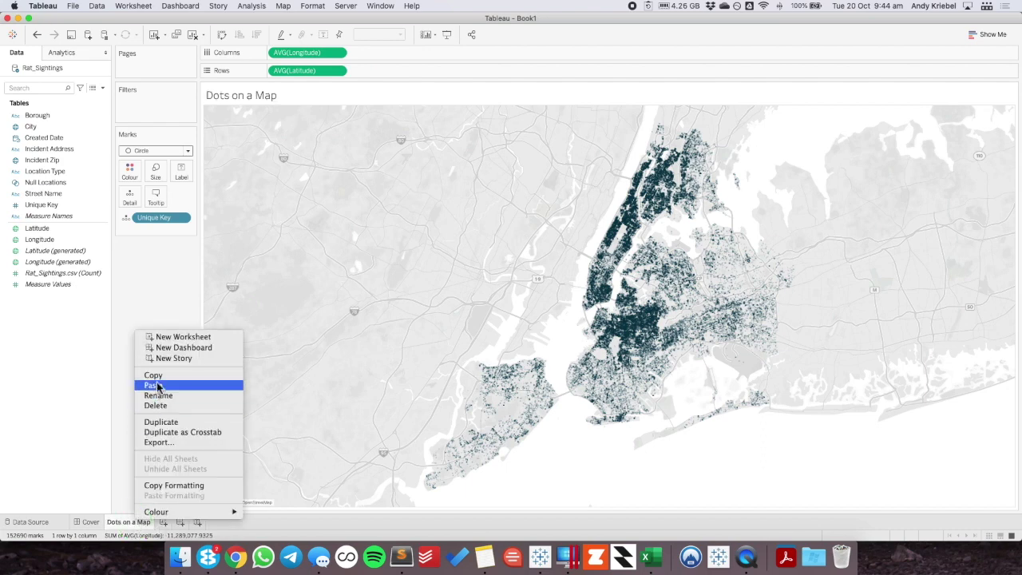
left_click(168, 423)
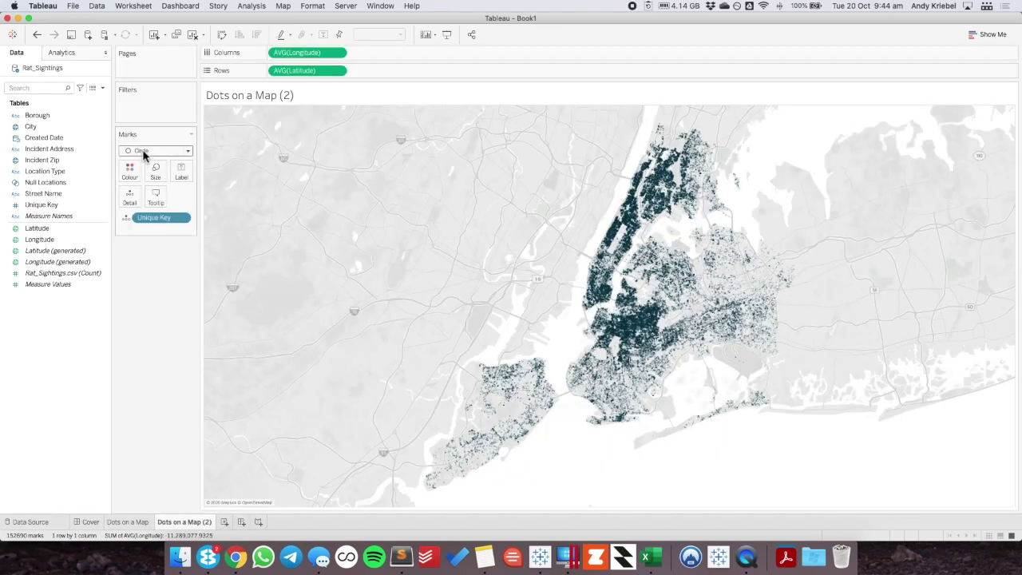
left_click(144, 155)
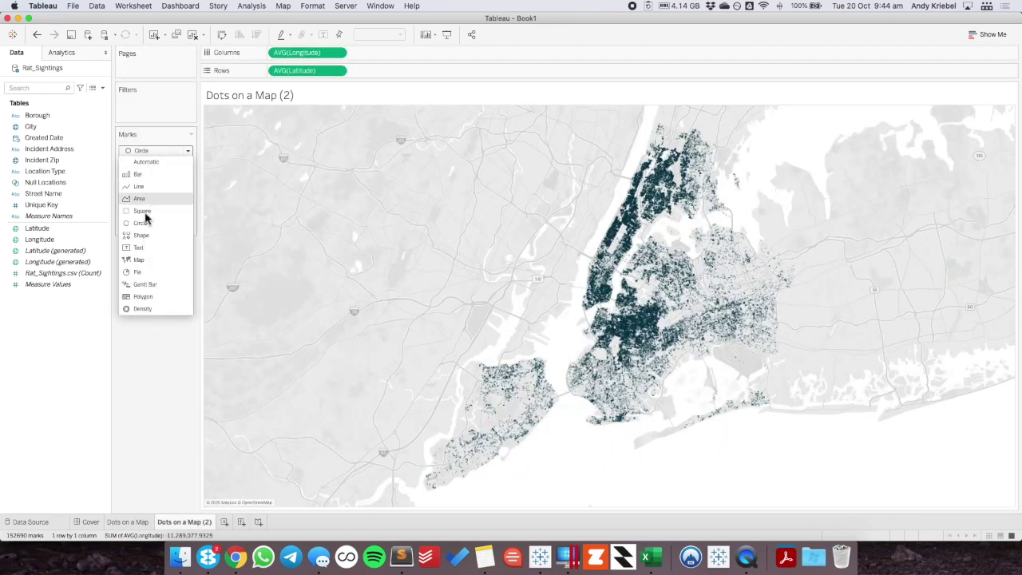
left_click(143, 309)
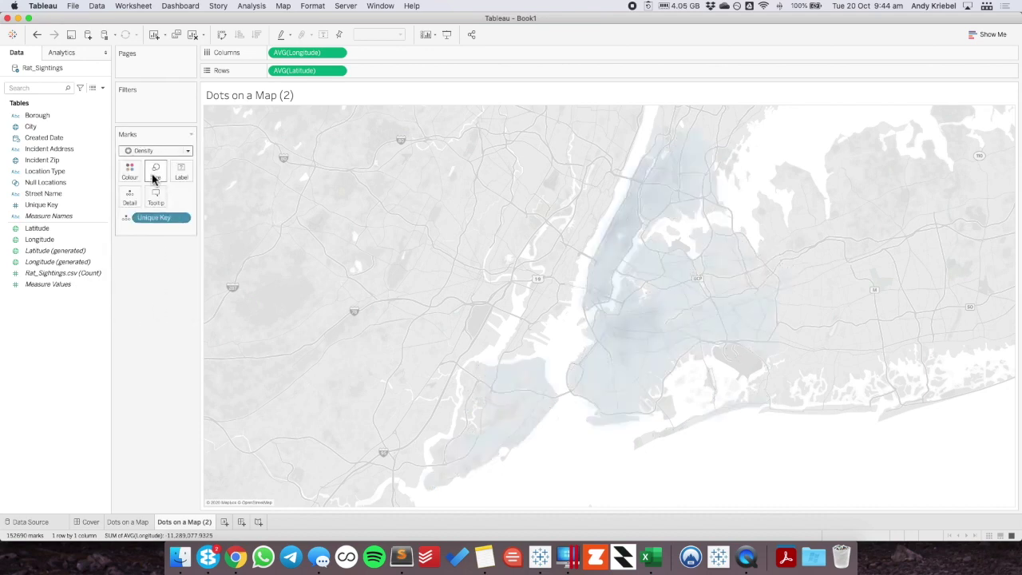
- Raise the opacity of the density marks to 100%
left_click(130, 171)
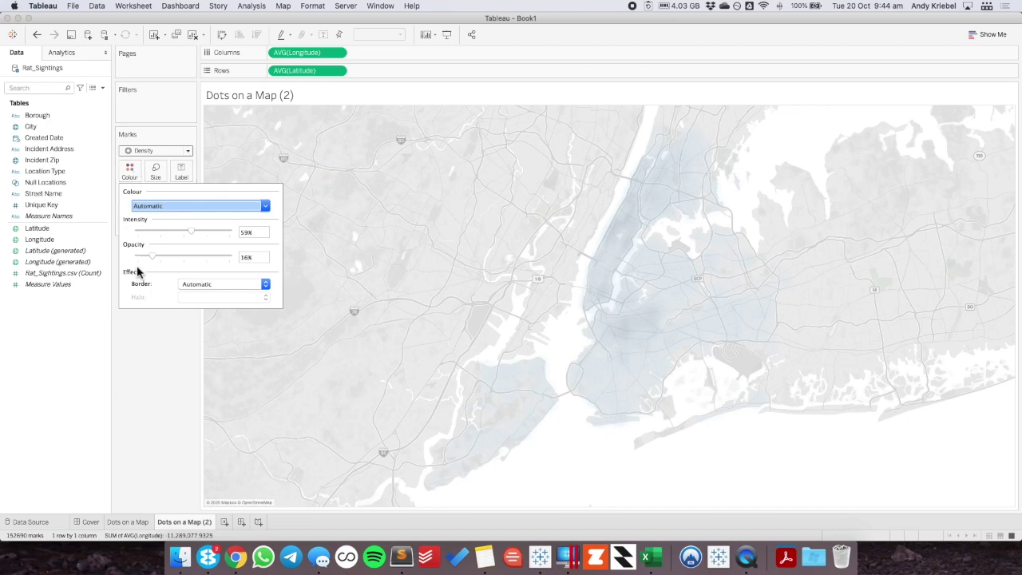
left_click_drag(152, 257, 230, 257)
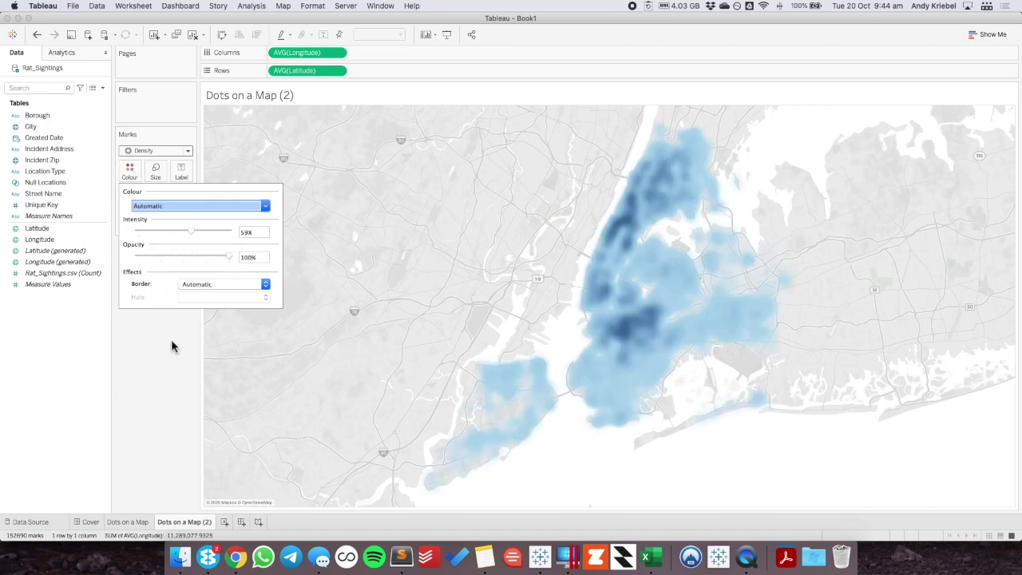
- Try the Color Brewer RYG palette on the density marks
left_click(188, 206)
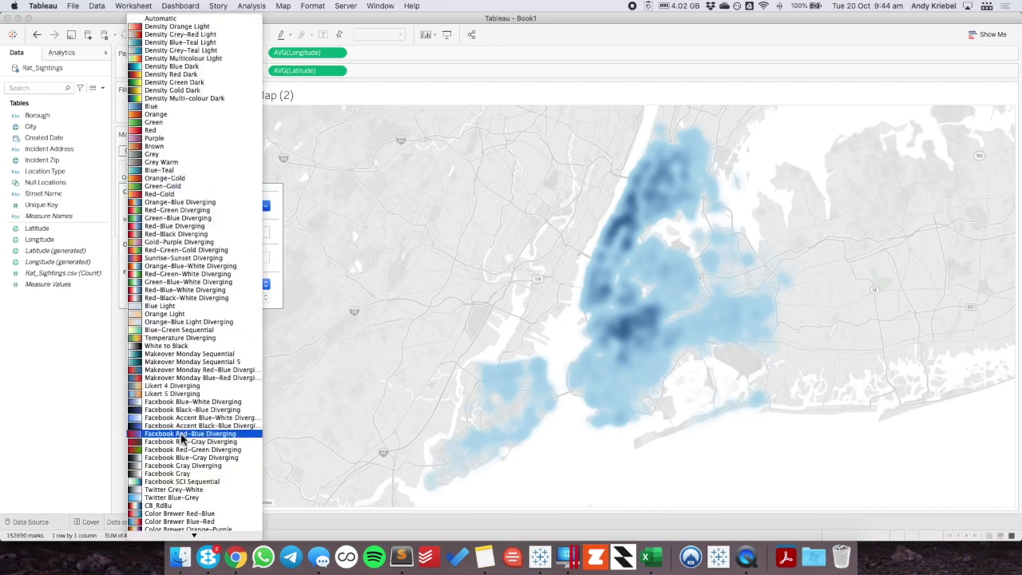
scroll(189, 429, "down", 10)
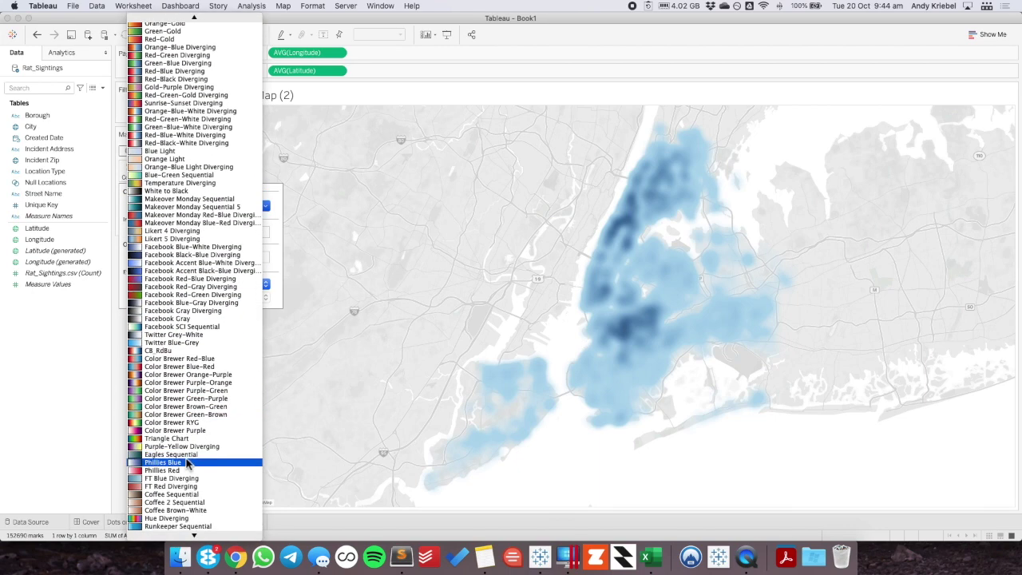
scroll(192, 429, "down", 2)
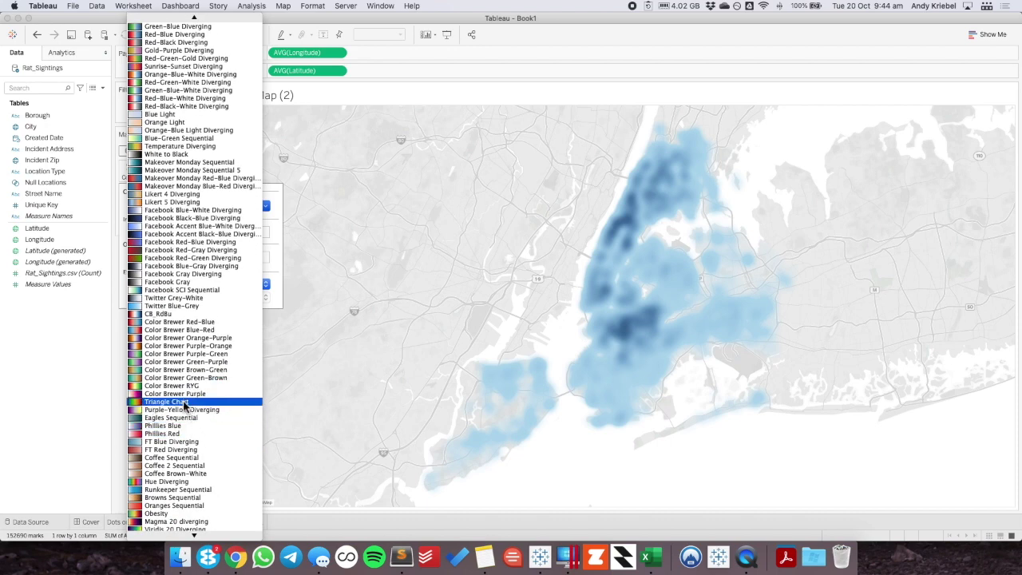
left_click(183, 386)
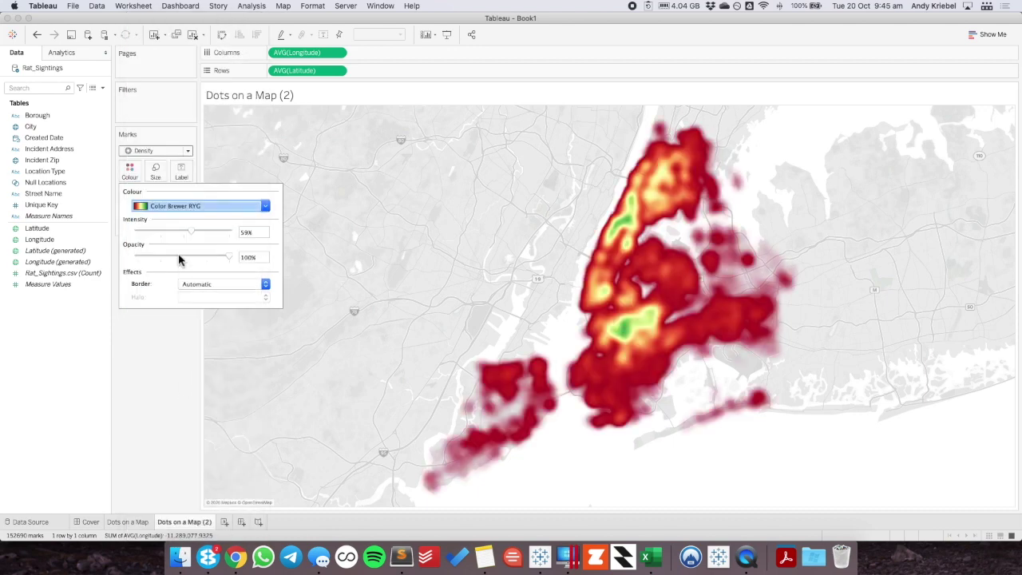
- Recolour the density marks with the Triangle Chart palette
left_click(181, 208)
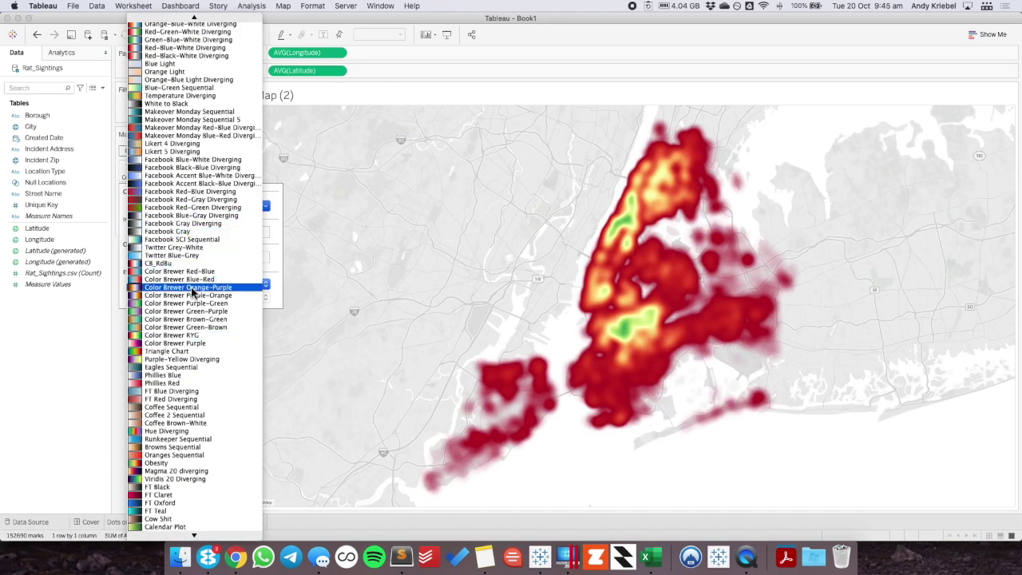
scroll(194, 293, "down", 1)
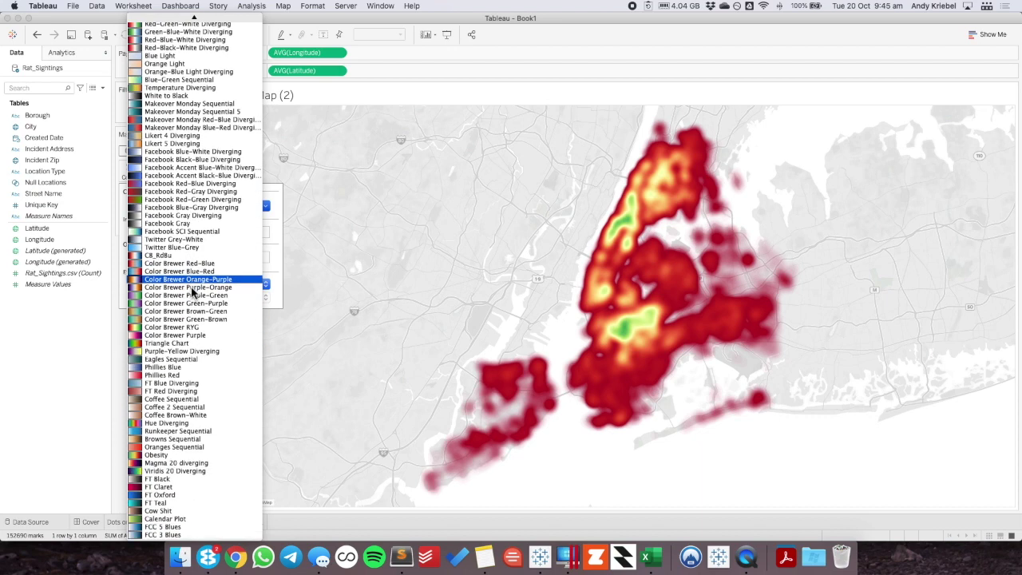
left_click(172, 343)
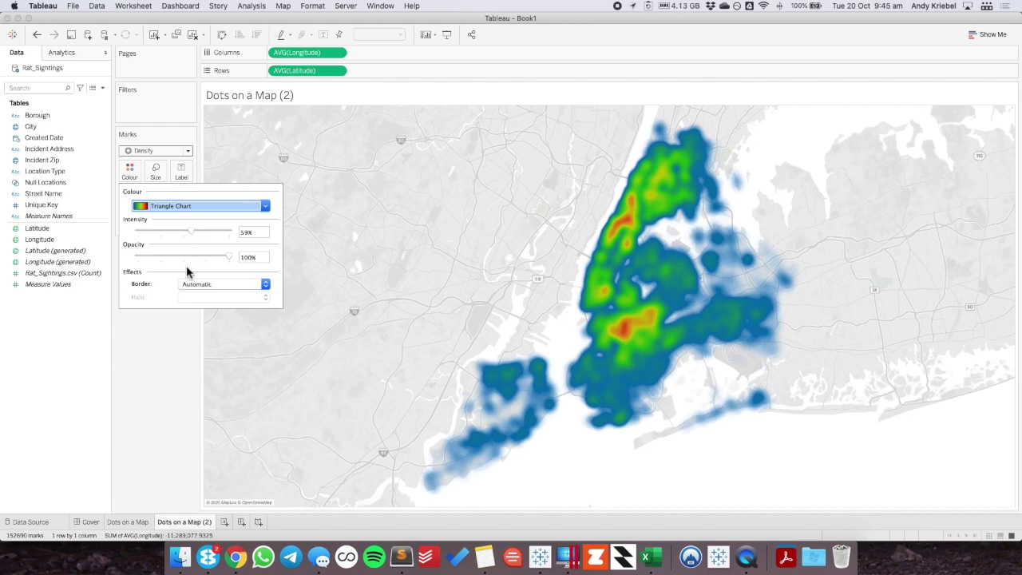
left_click(182, 341)
- Reduce the size of the density marks to give the map finer hotspots
left_click(156, 177)
mouse_move(195, 198)
left_mouse_down()
mouse_move(164, 200)
mouse_move(177, 205)
left_mouse_up()
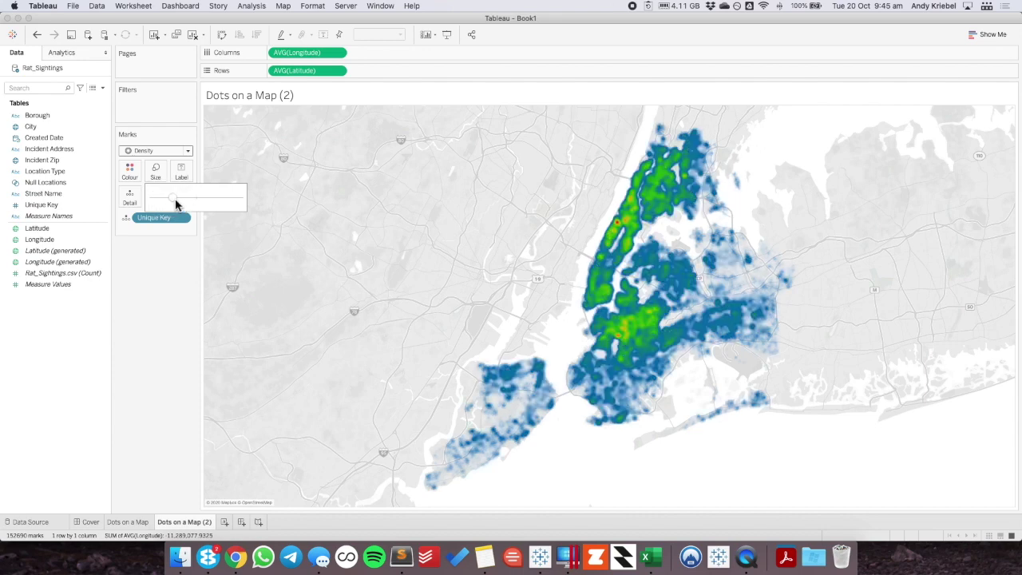
left_click(164, 174)
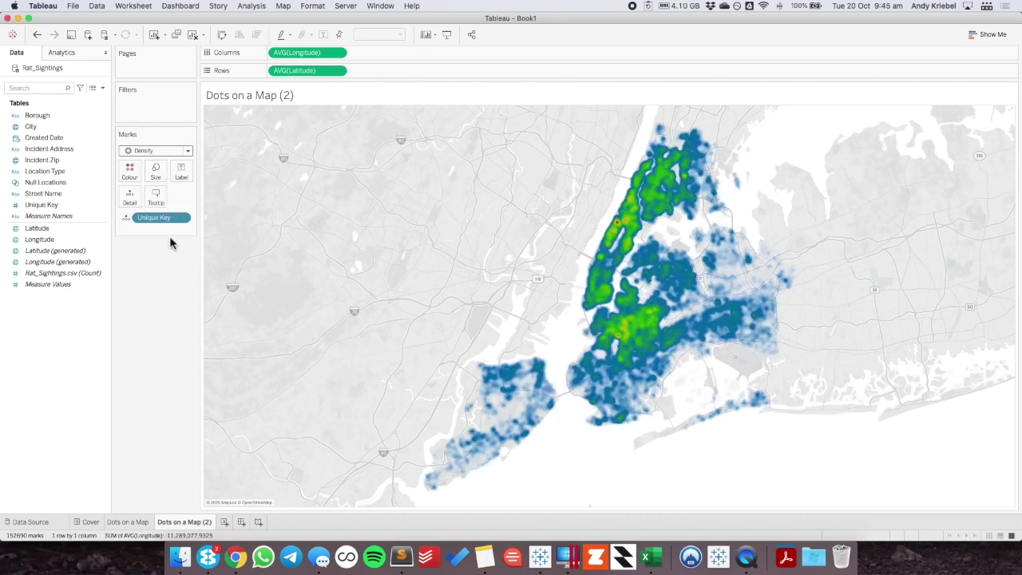
- Raise the colour intensity of the density marks to 82%, keeping their opacity at 100%
left_click(130, 173)
left_click_drag(193, 237, 218, 235)
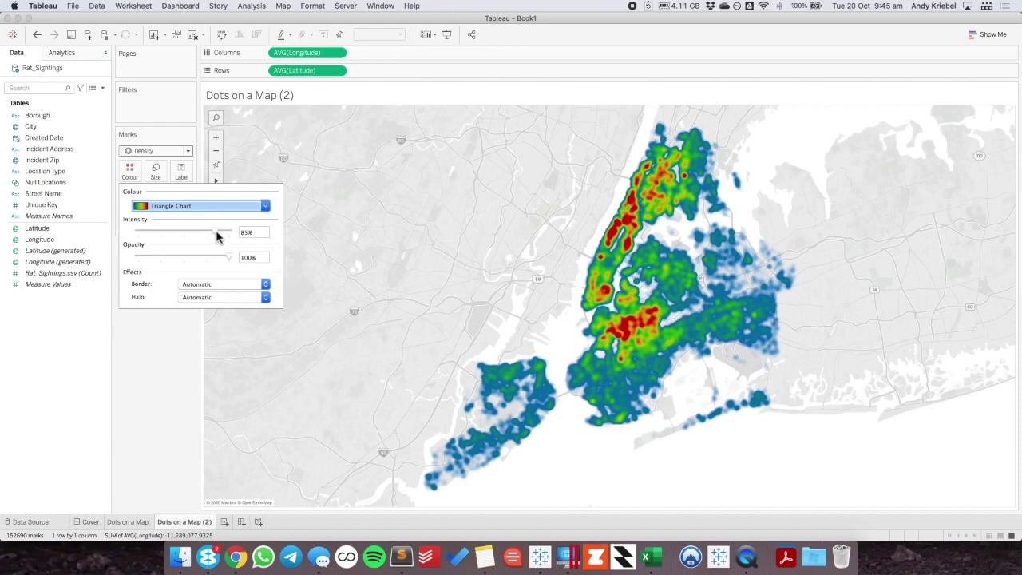
mouse_move(230, 257)
left_mouse_down()
mouse_move(146, 258)
mouse_move(247, 258)
left_mouse_up()
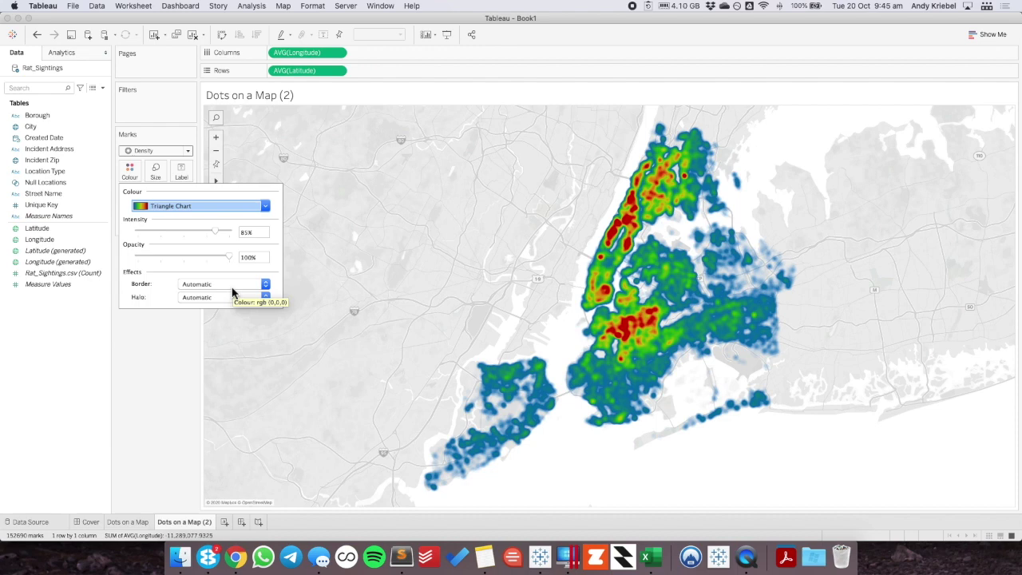
left_click_drag(214, 234, 212, 233)
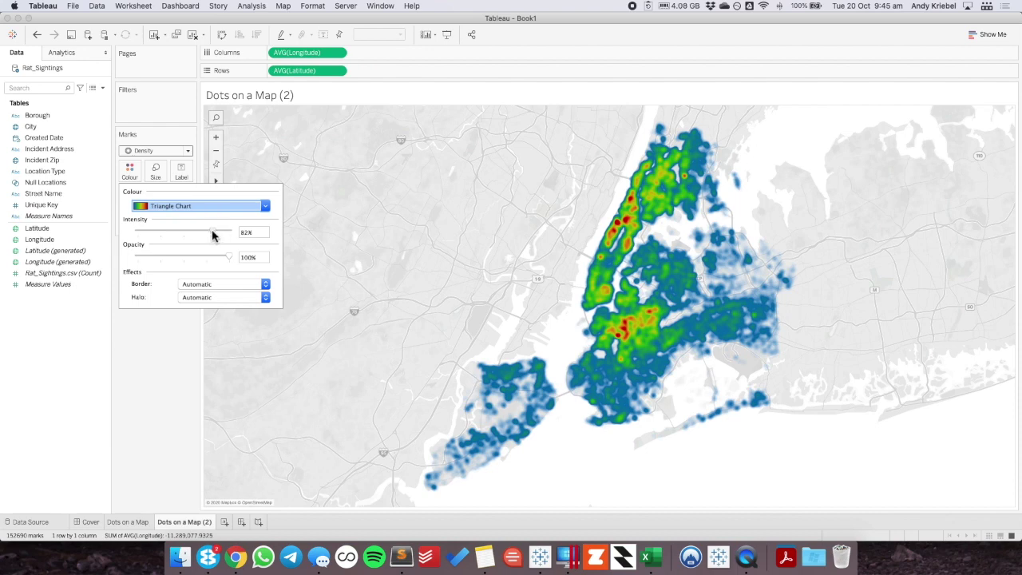
left_click(194, 381)
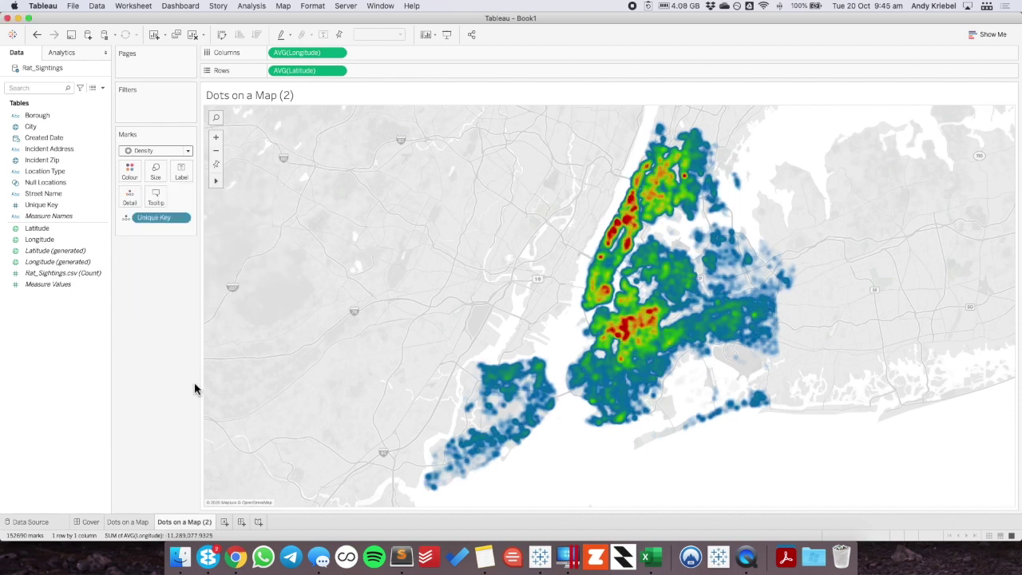
- Rename the Dots on a Map (2) sheet as "Density Map"
double_click(186, 523)
type("Density Map")
key("Return")
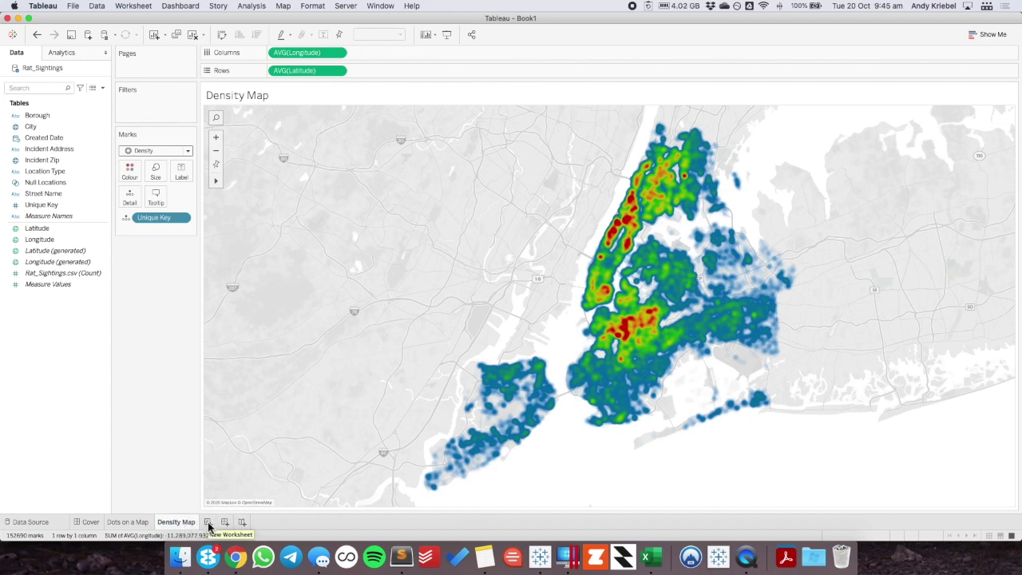
- Add a new worksheet and create a calculated field named "Round X" with the formula ROUND([Latitude],1)
left_click(208, 523)
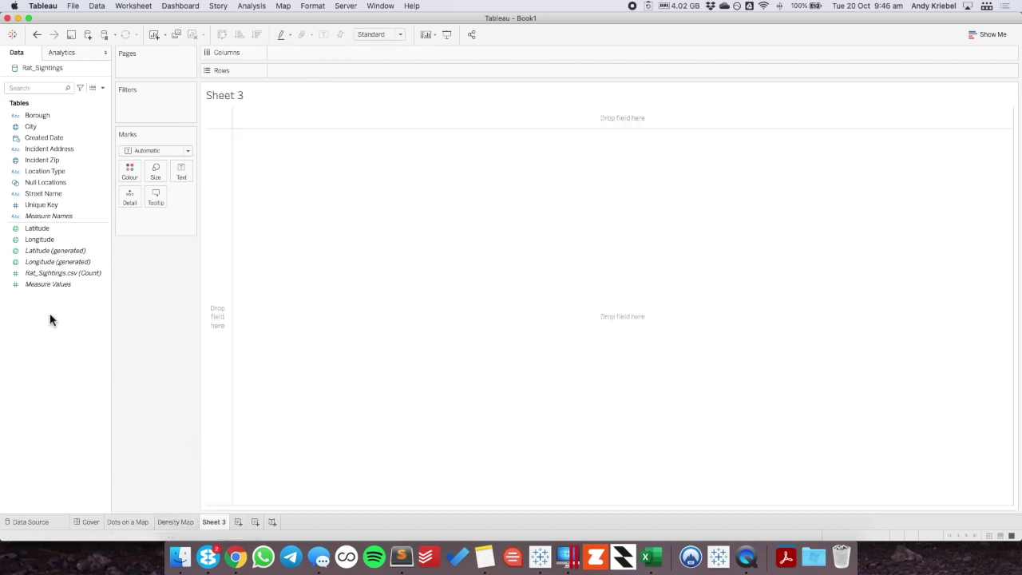
right_click(49, 320)
left_click(76, 320)
type("Round X")
key("Tab")
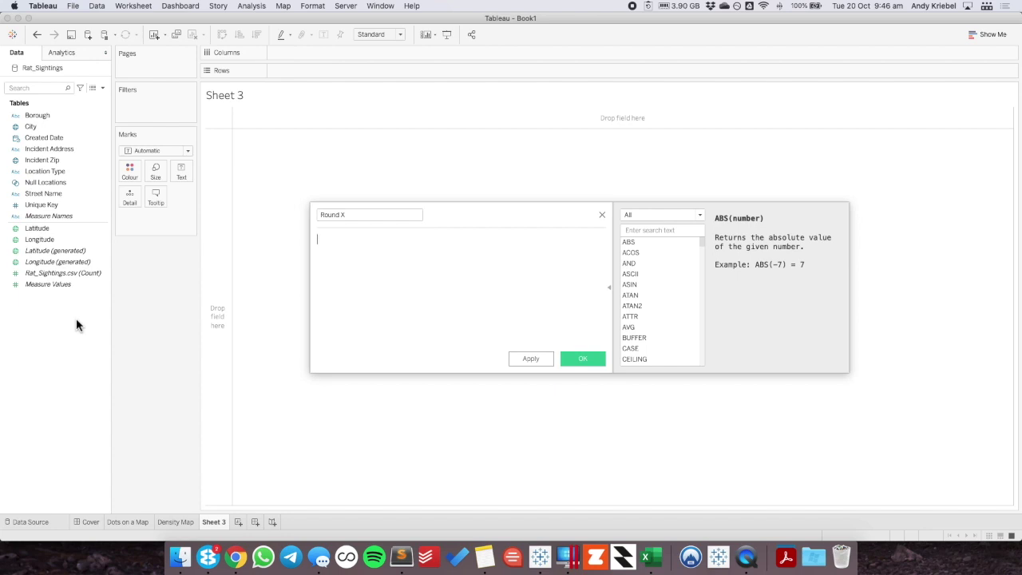
type("round")
key("Return")
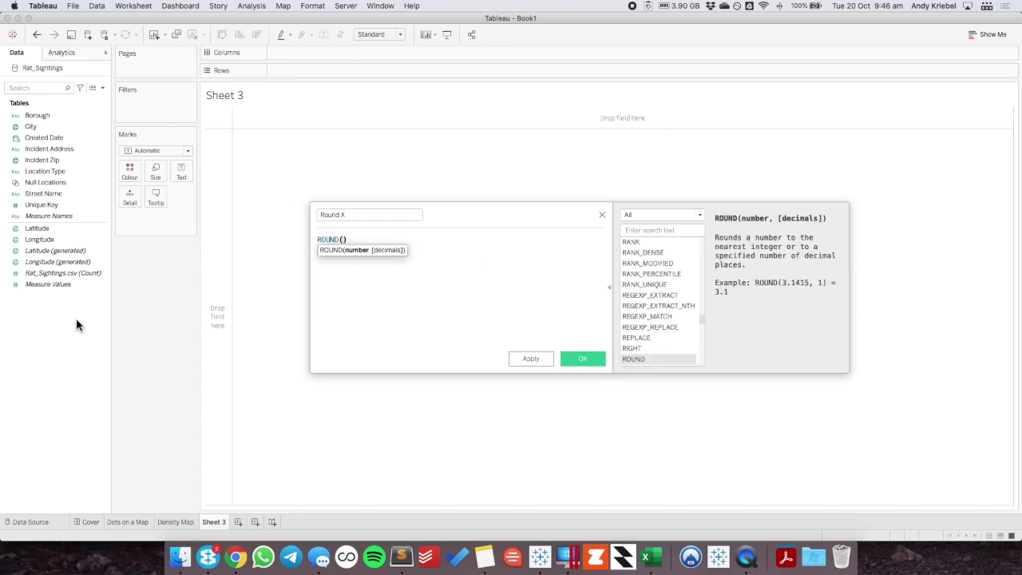
type("lat")
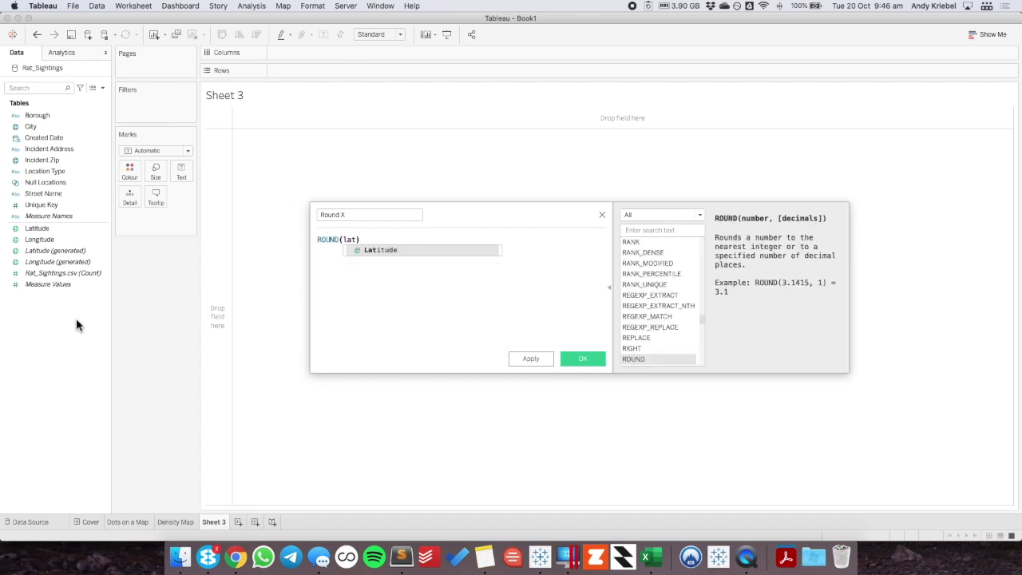
key("Return")
type(",")
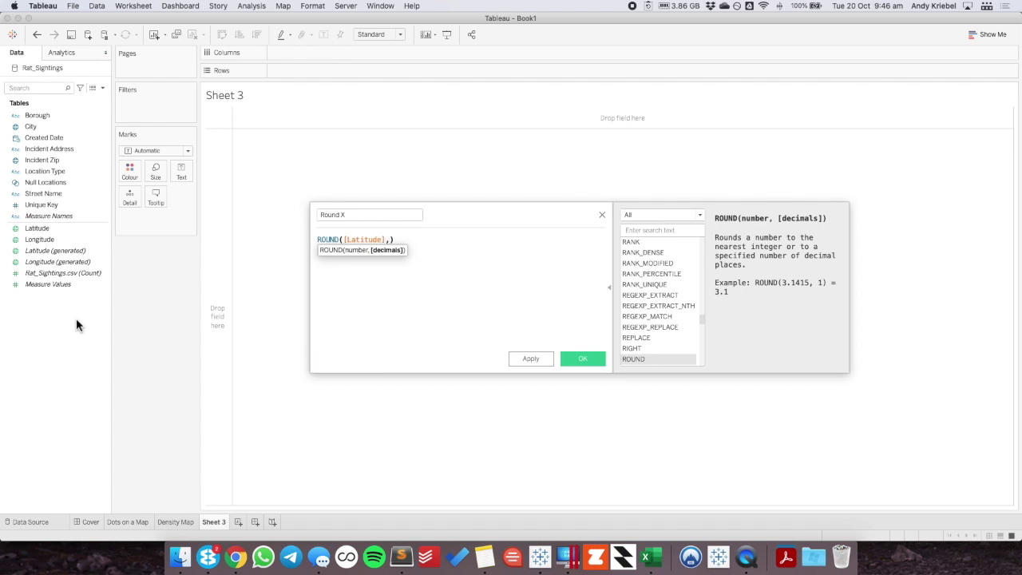
type("1")
left_click(575, 360)
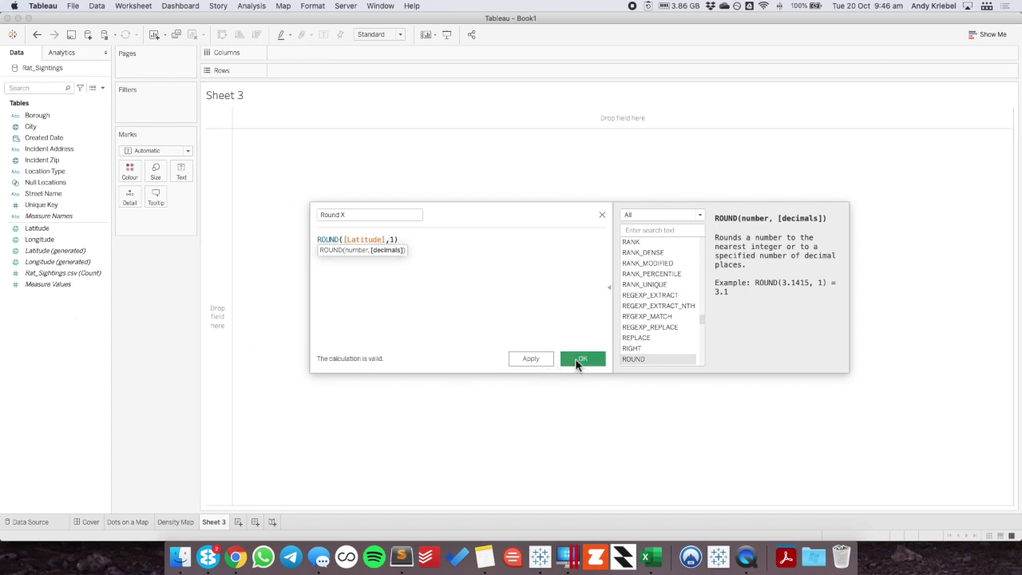
- Create a calculated field named "Round Lon" with the formula ROUND([Longitude],1)
right_click(68, 353)
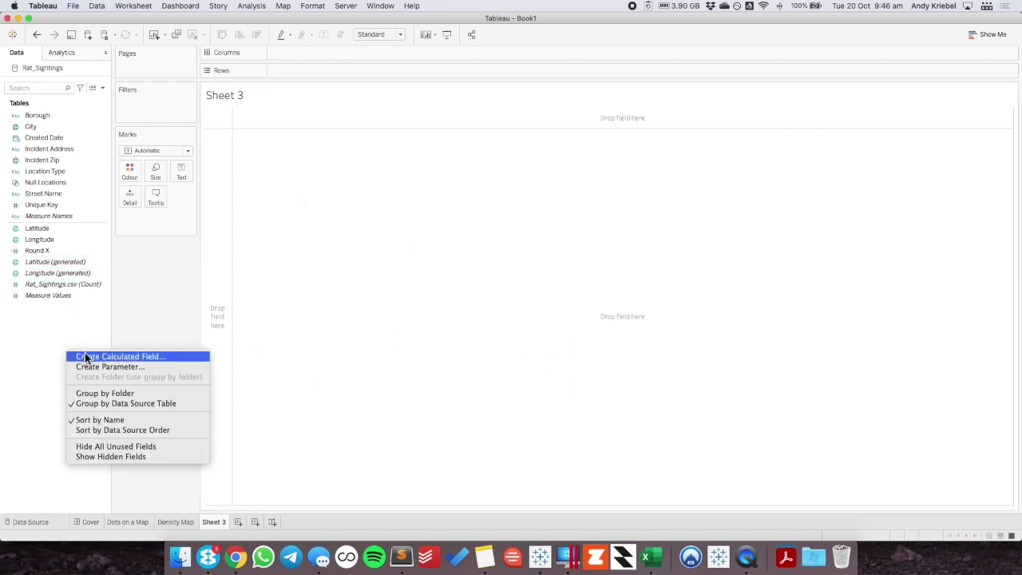
left_click(92, 357)
type("Round Y")
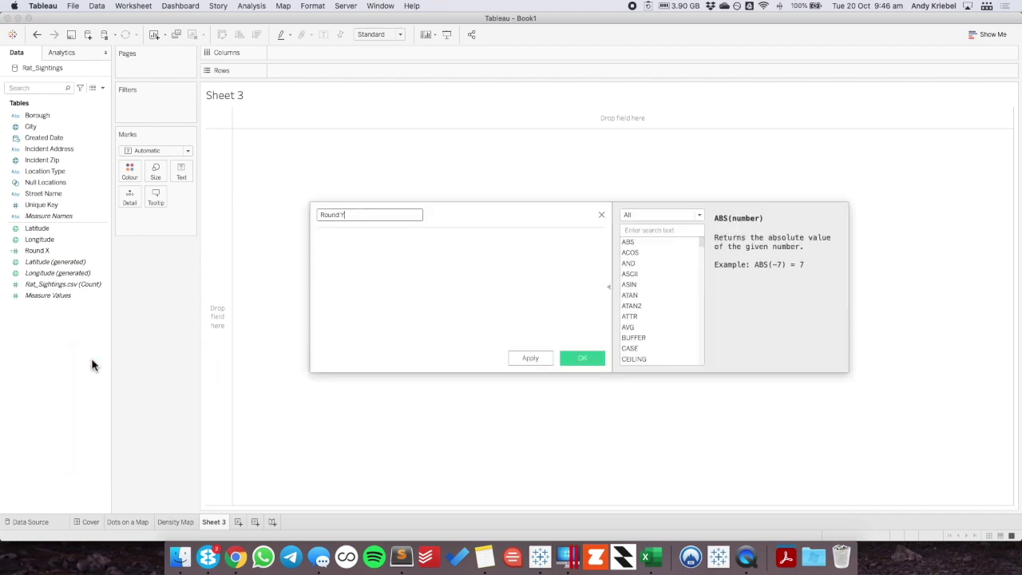
key("Tab")
type("roun")
key("Return")
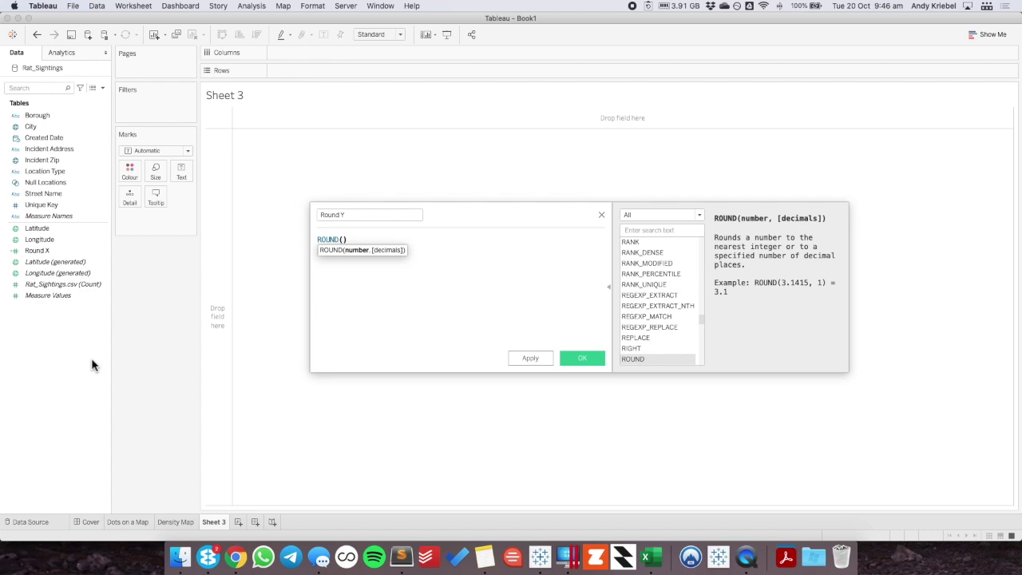
type("long")
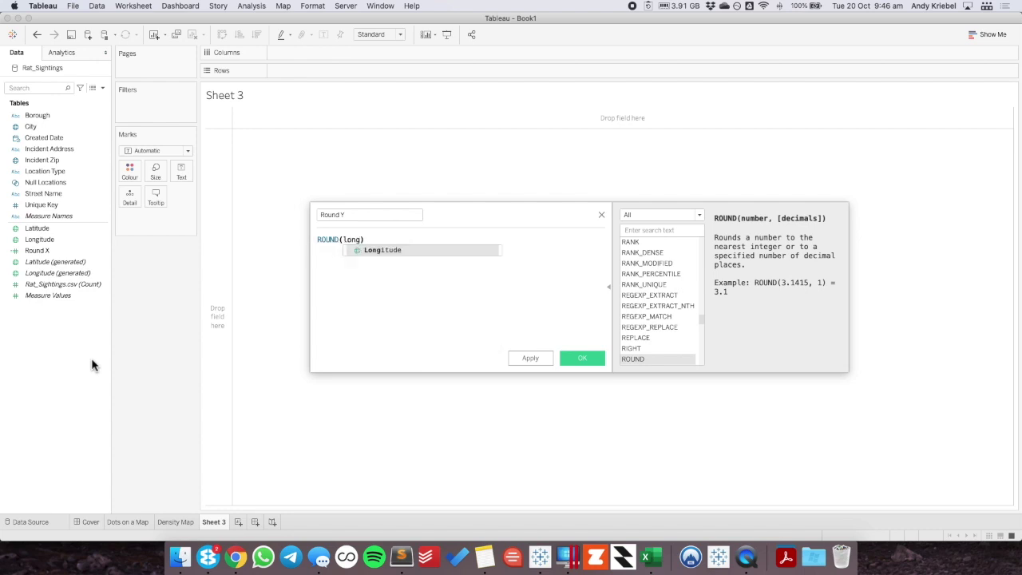
key("Return")
type(",1")
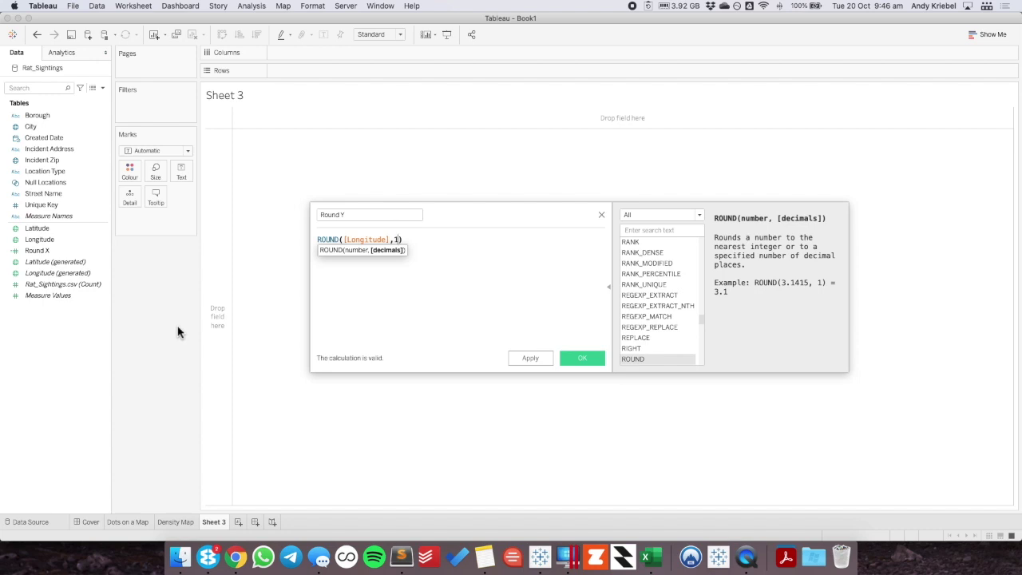
left_click(359, 216)
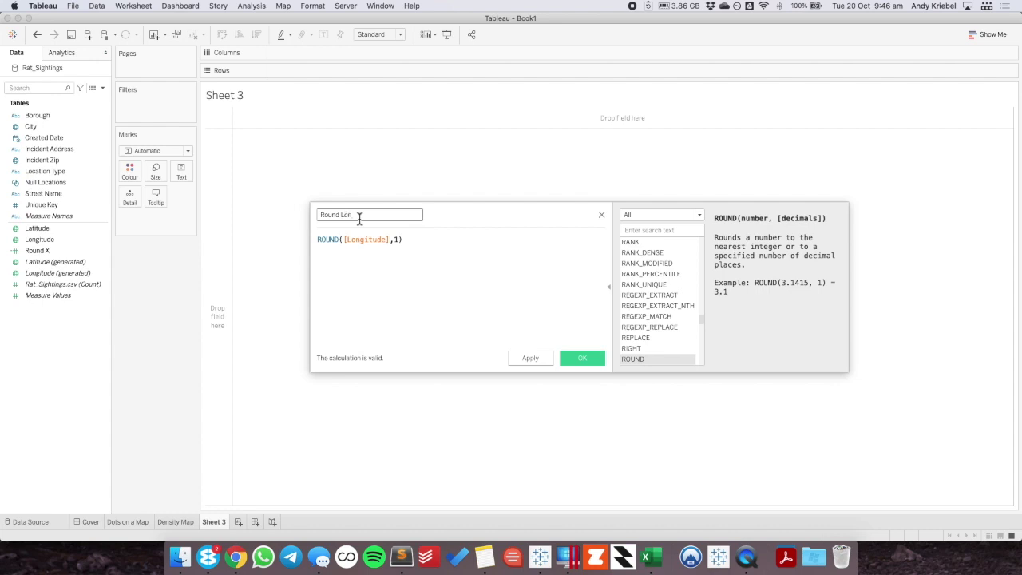
left_click(580, 358)
- Rename the Round X calculated field as "Round Lat"
right_click(52, 263)
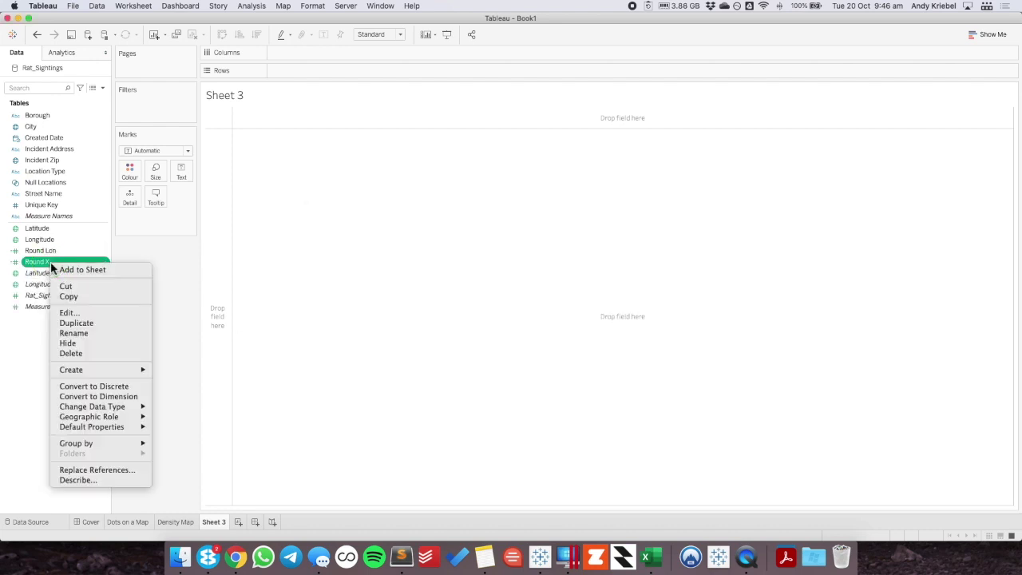
left_click(72, 333)
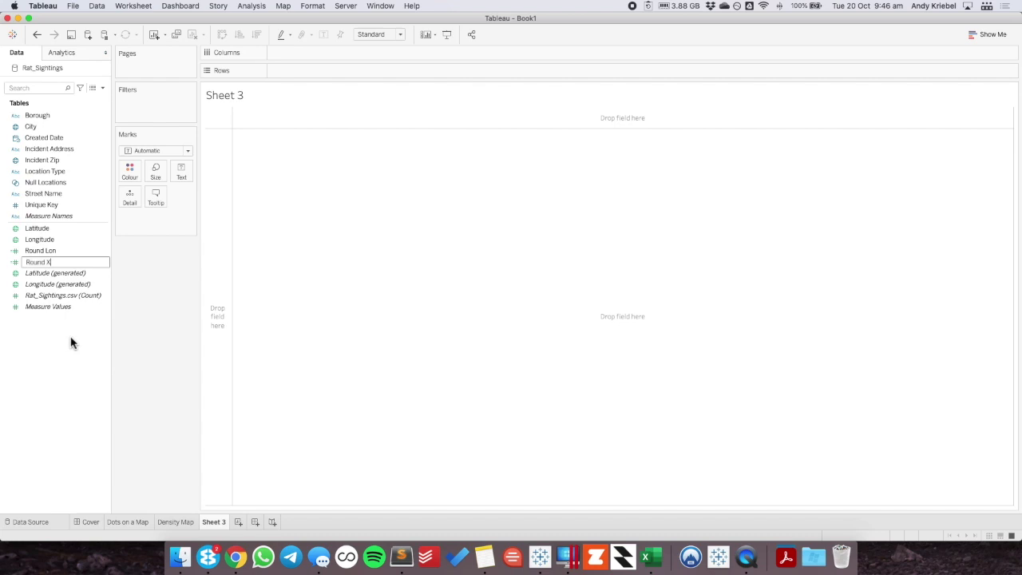
key("Return")
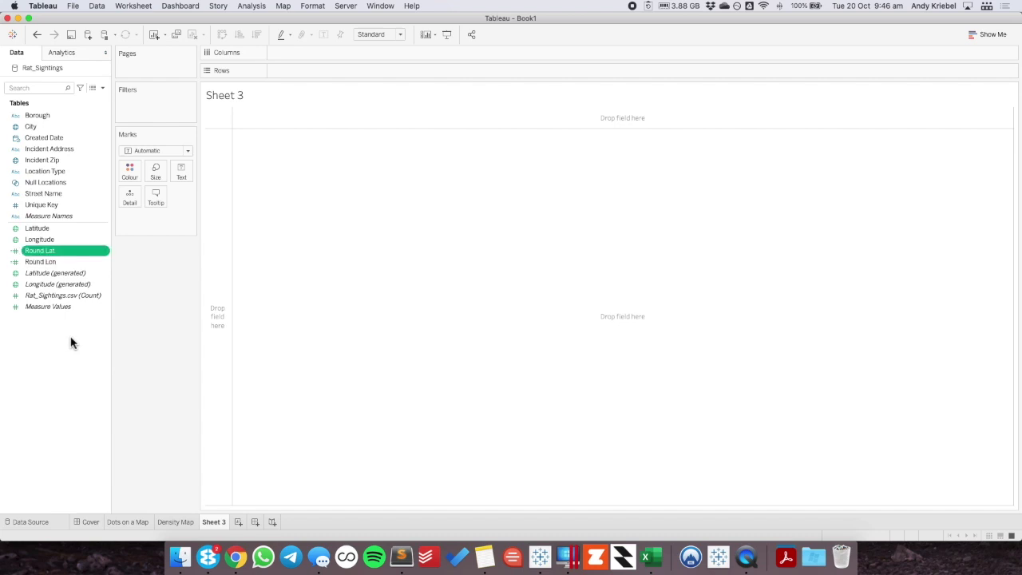
- Assign the Latitude geographic role to the Round Lat field
left_click(17, 253)
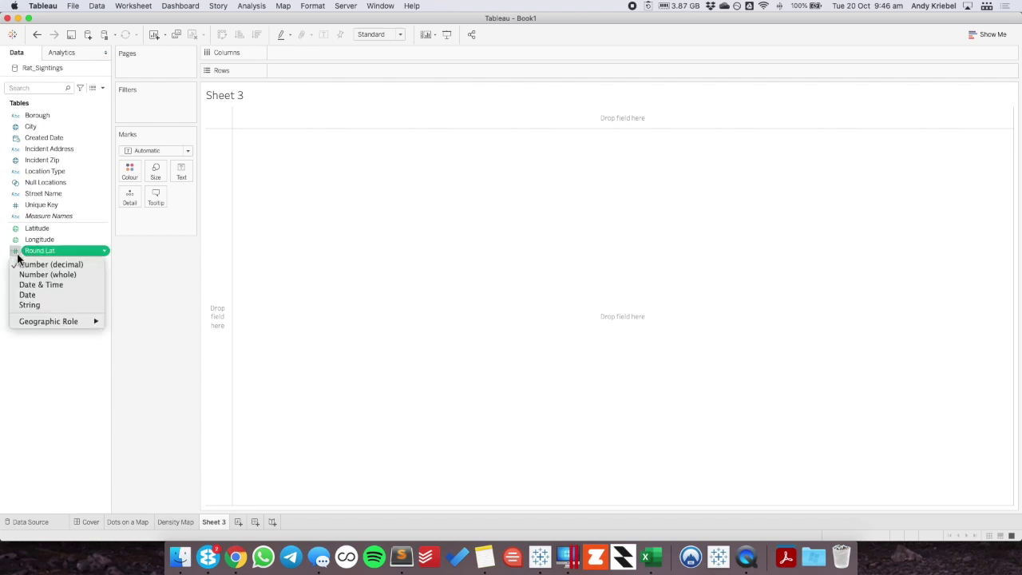
mouse_move(64, 322)
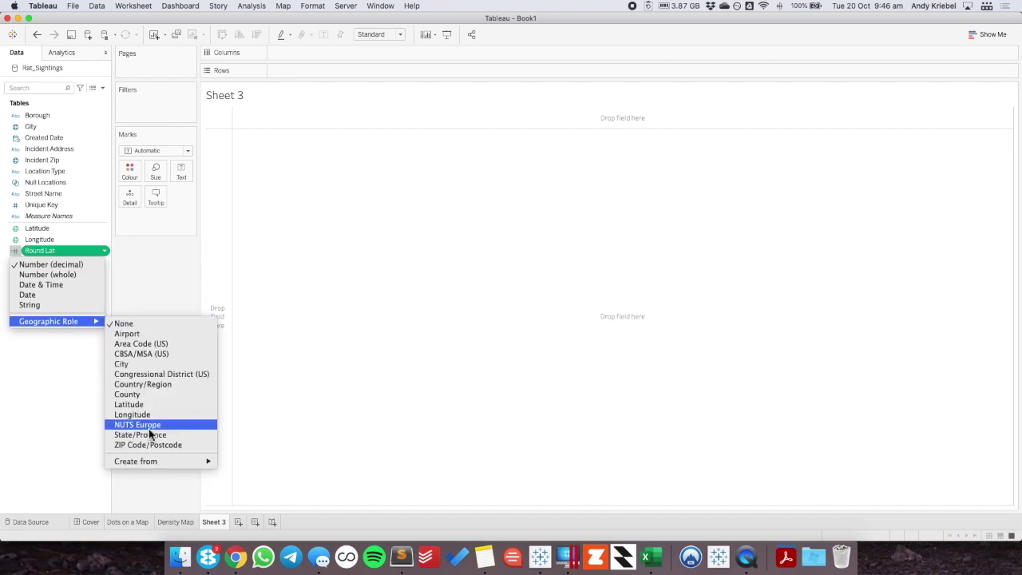
left_click(129, 404)
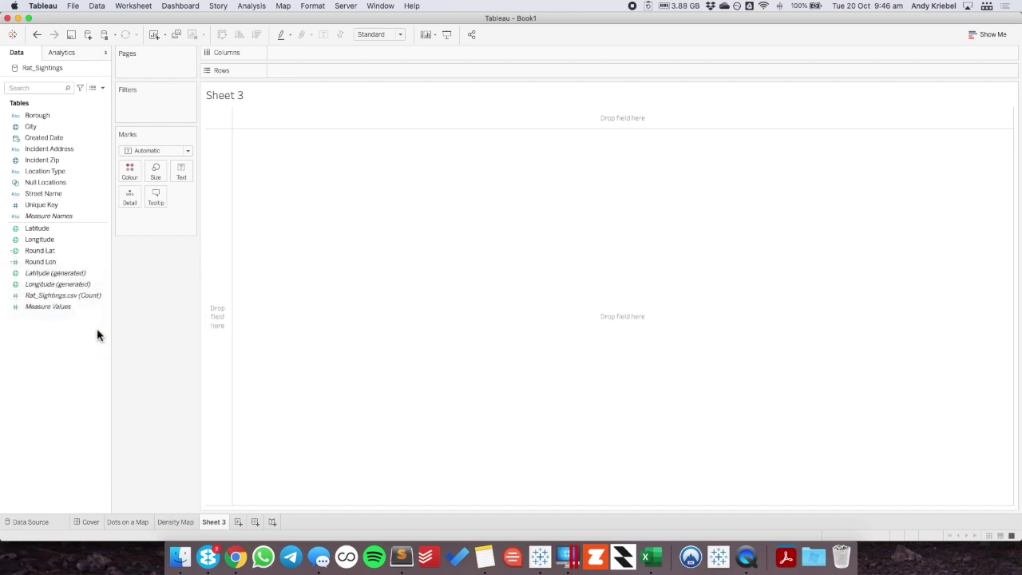
- Assign the Longitude geographic role to the Round Lon field
left_click(16, 262)
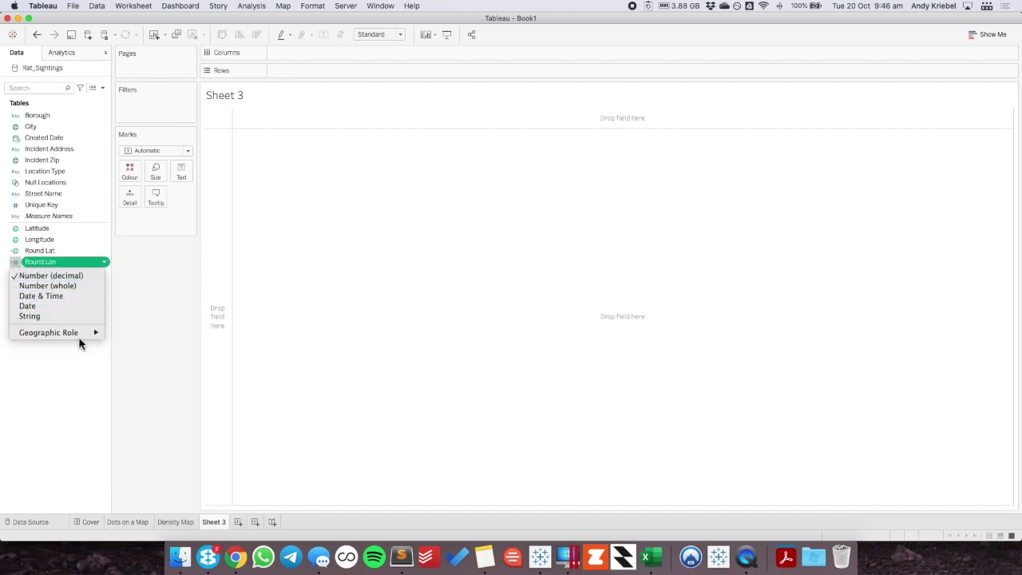
mouse_move(79, 332)
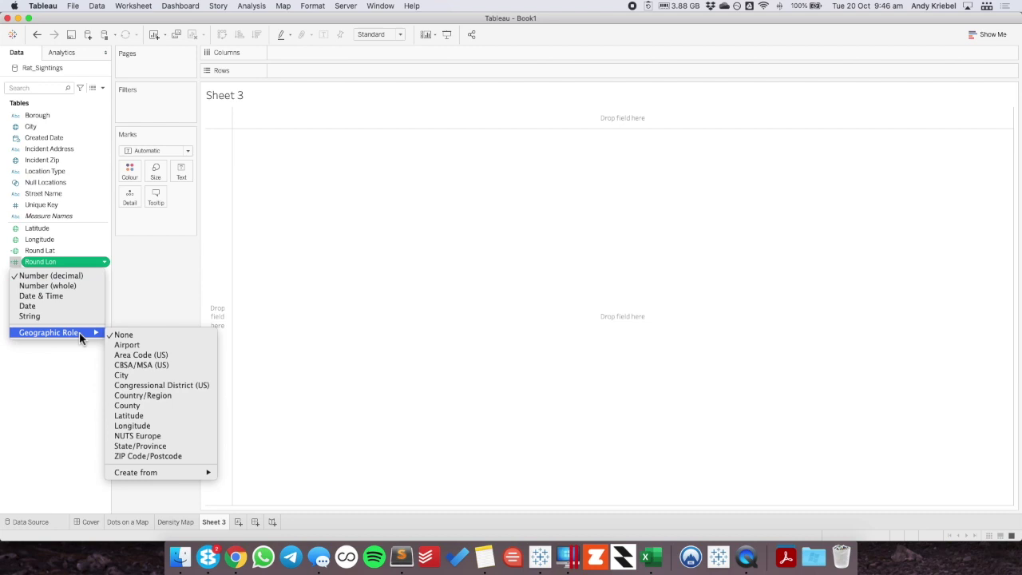
left_click(153, 427)
- Convert Round Lat and Round Lon to dimensions and plot both on the sheet as a dot map
left_click_drag(63, 250, 61, 194)
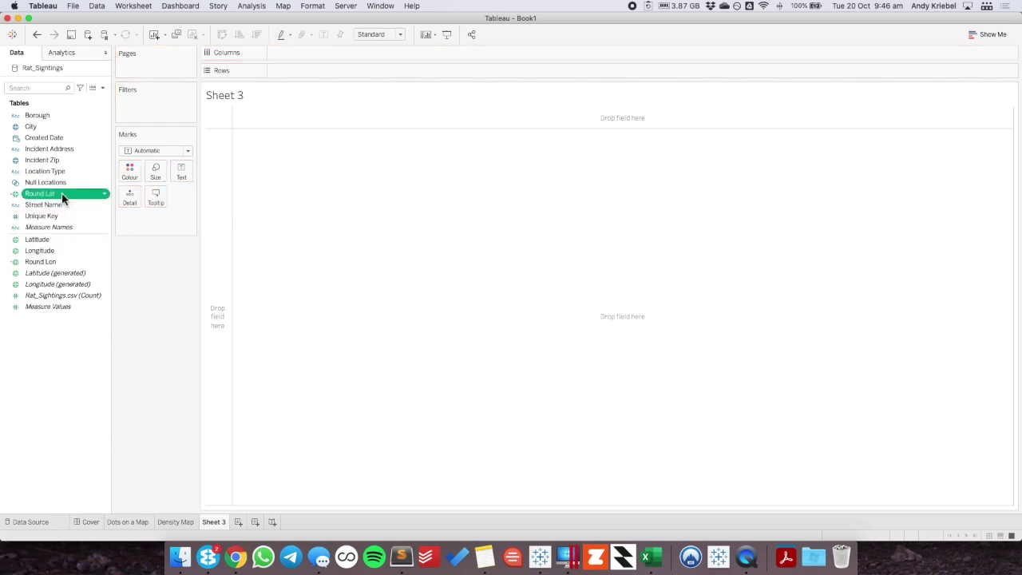
left_click_drag(51, 263, 47, 202)
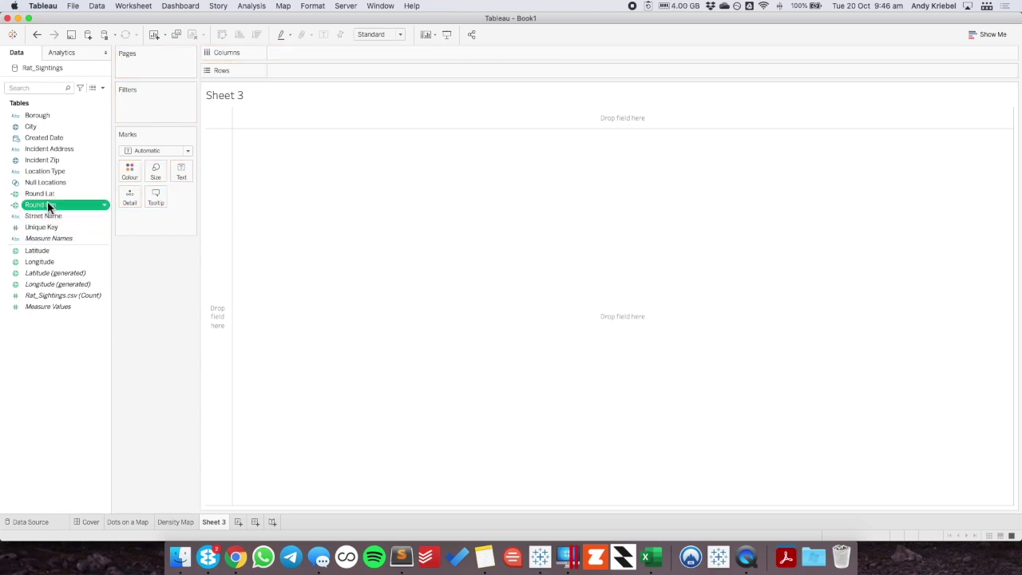
double_click(46, 197)
left_click(47, 206)
double_click(48, 206)
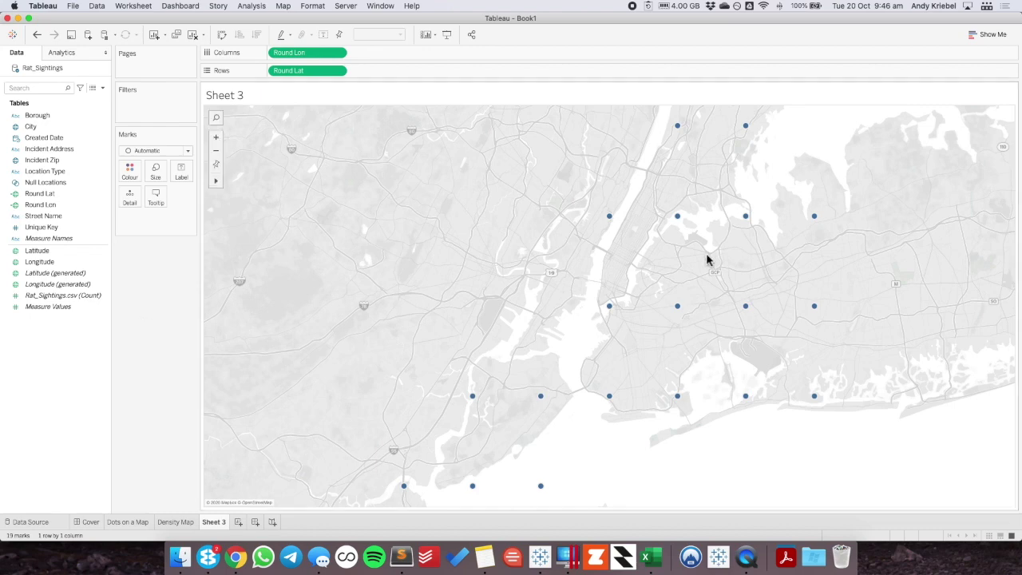
mouse_move(678, 219)
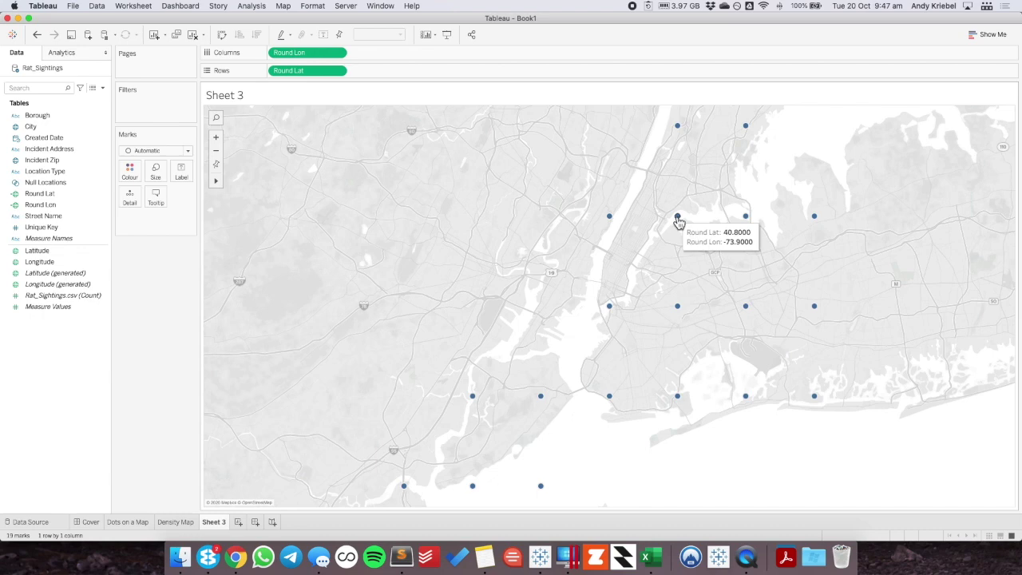
- Change the Round Lat calculation to ROUND([Latitude],2)
left_click(37, 183)
left_click(41, 161)
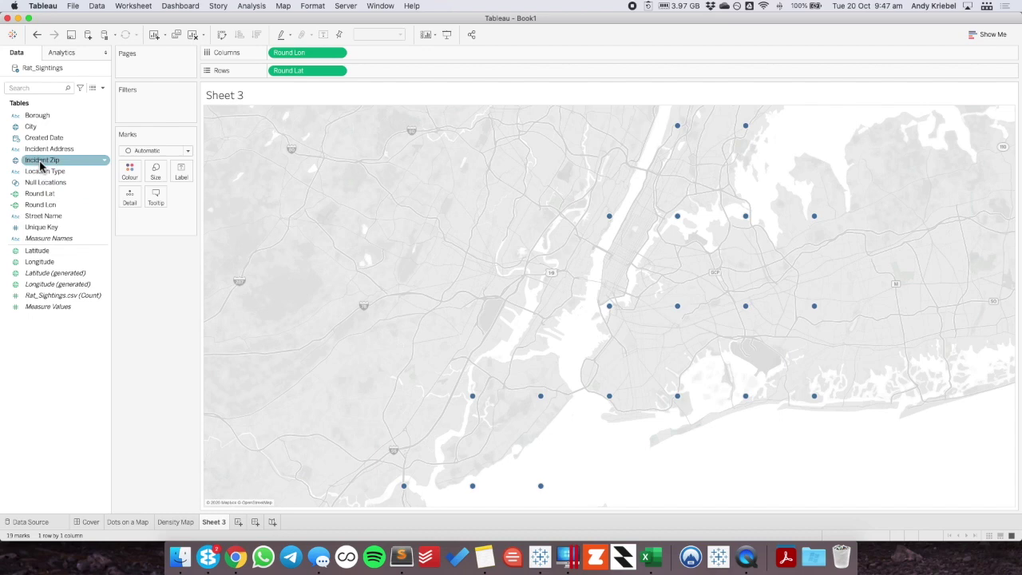
right_click(41, 194)
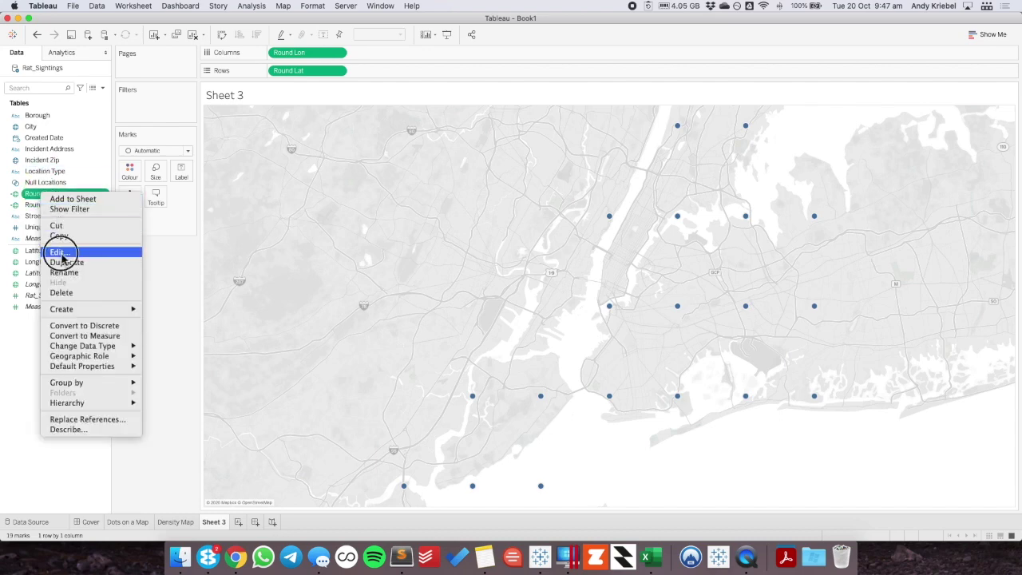
left_click(61, 251)
key("Left")
key("BackSpace")
type("2")
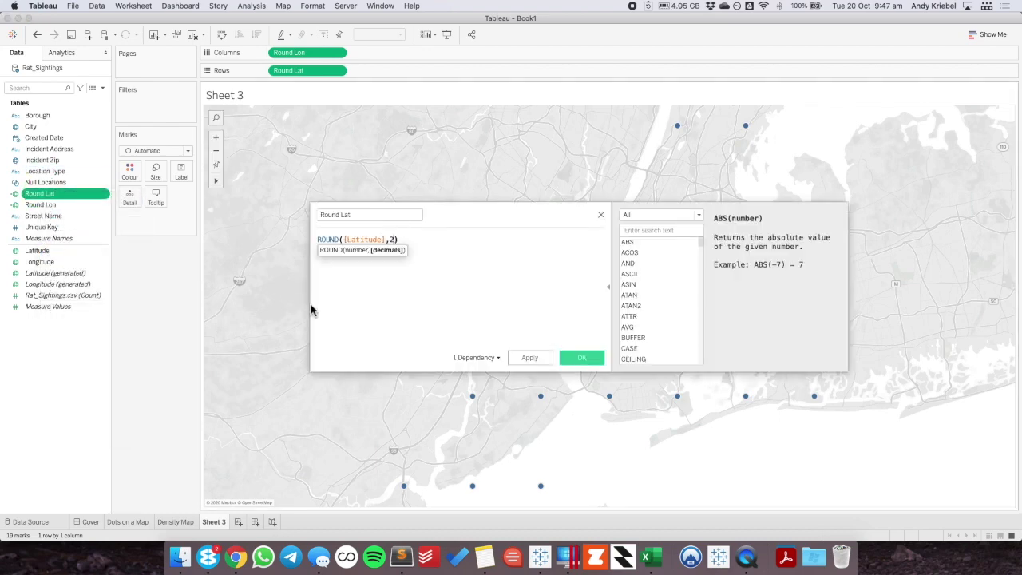
left_click(598, 363)
- Change the Round Lon calculation to round Longitude to 2 decimals
left_click(73, 206)
right_click(72, 206)
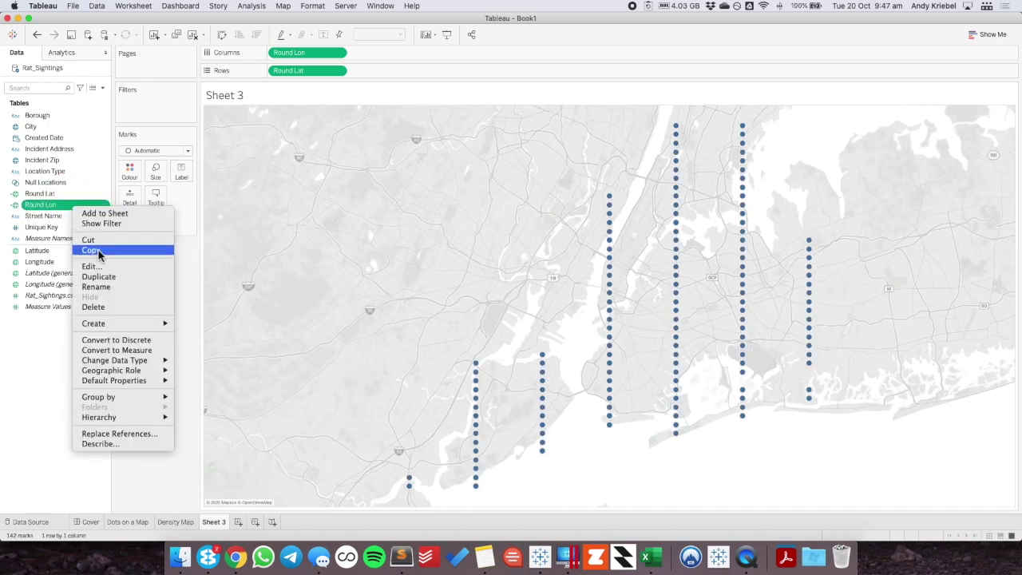
left_click(90, 267)
key("Left")
key("BackSpace")
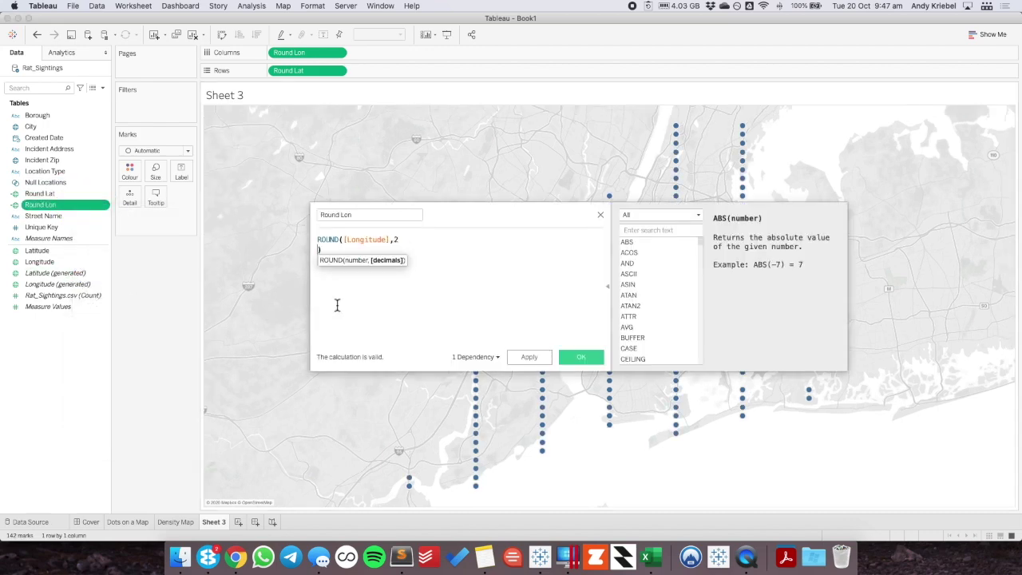
left_click(565, 364)
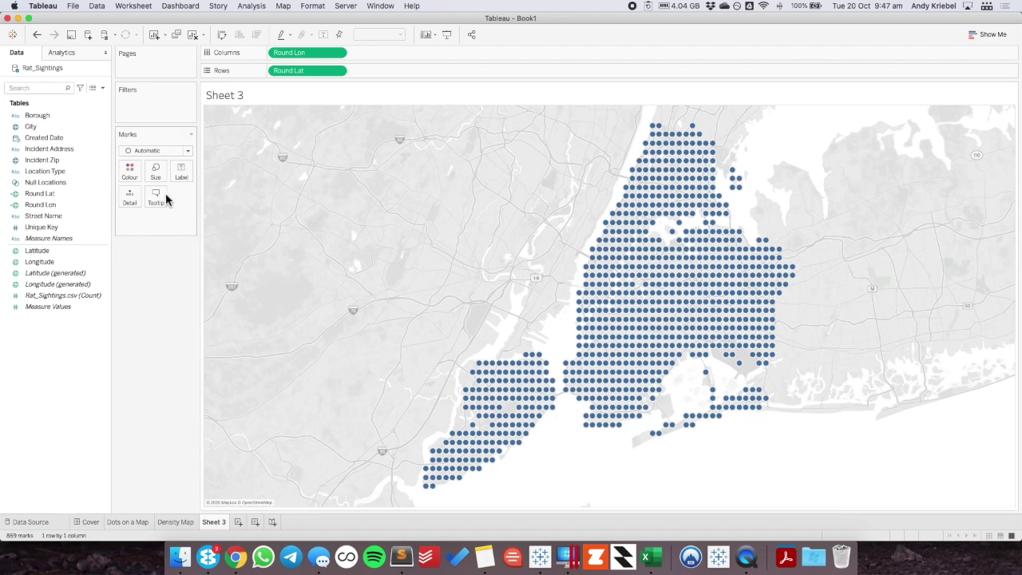
- Colour the dots by the count of Rat_Sightings.csv and compare the pattern with the Density Map sheet
left_click_drag(40, 251, 56, 239)
left_click(49, 228)
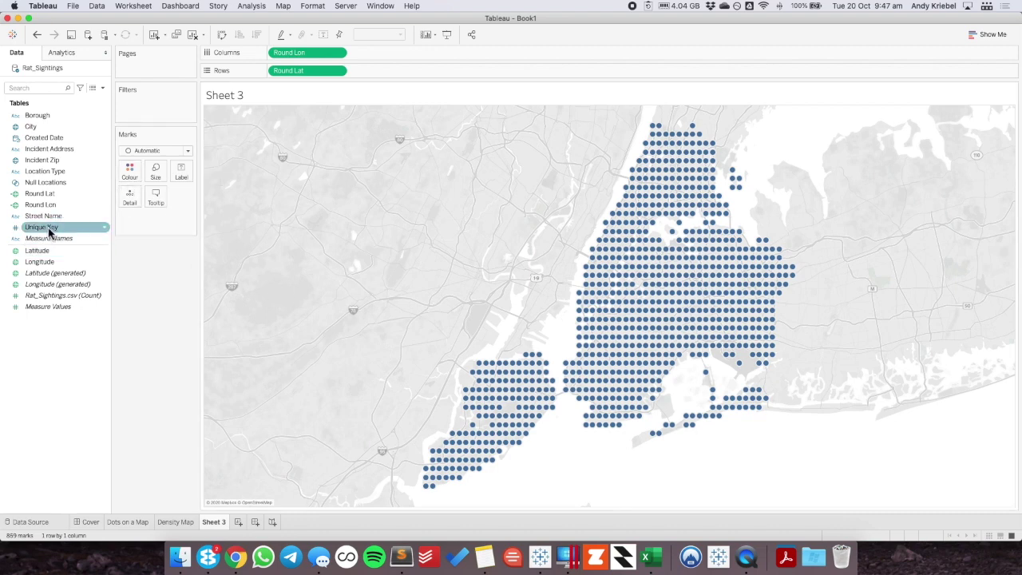
left_click_drag(56, 295, 129, 178)
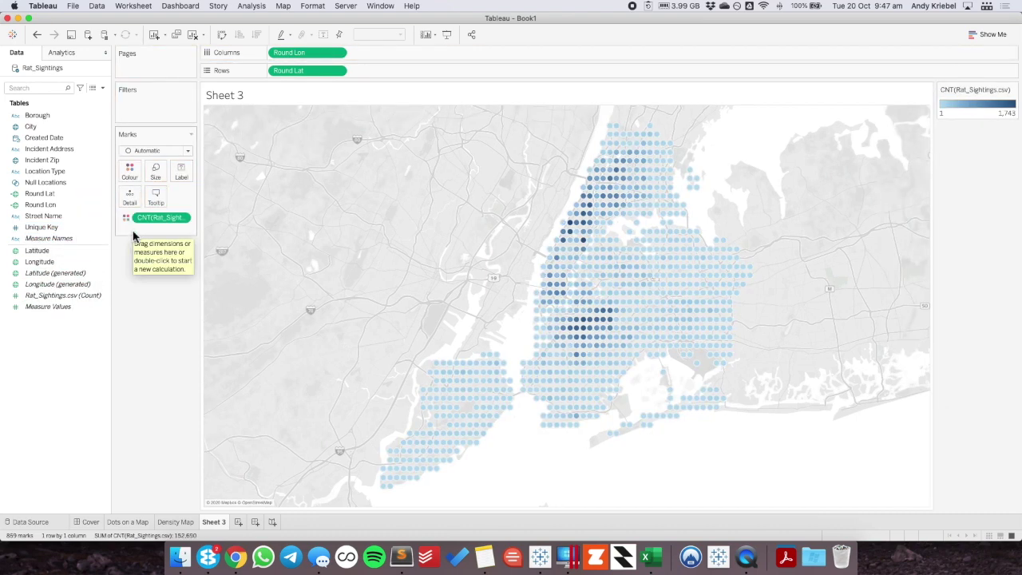
left_click(177, 523)
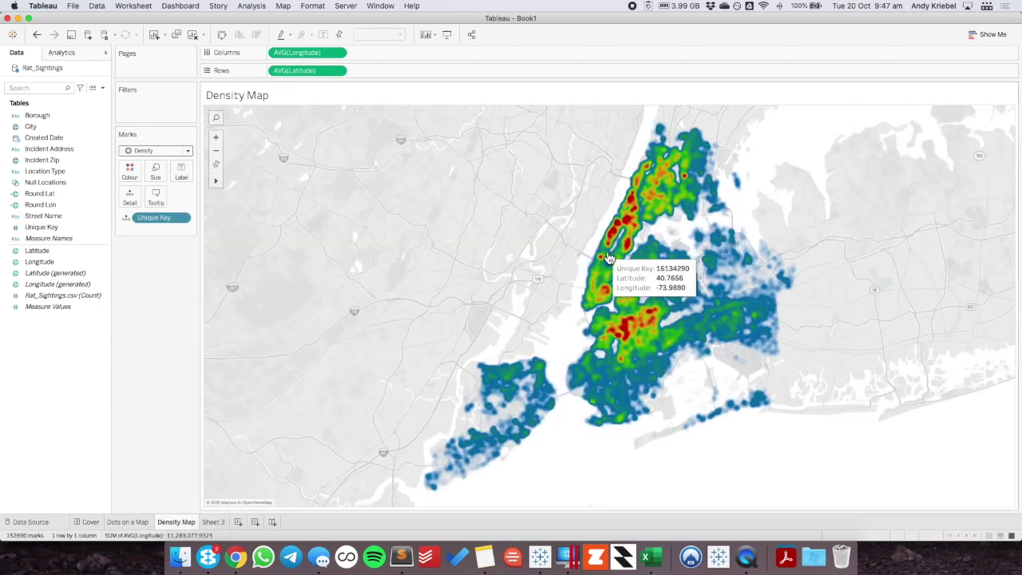
left_click(212, 522)
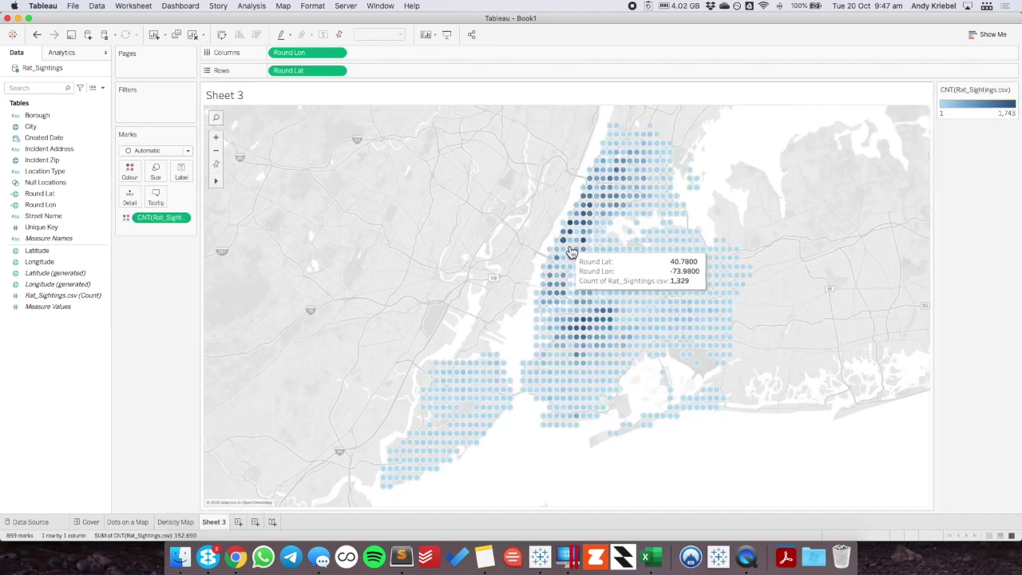
- Try the Triangle Chart palette on the sightings count colour scale
left_click(971, 116)
left_click(506, 219)
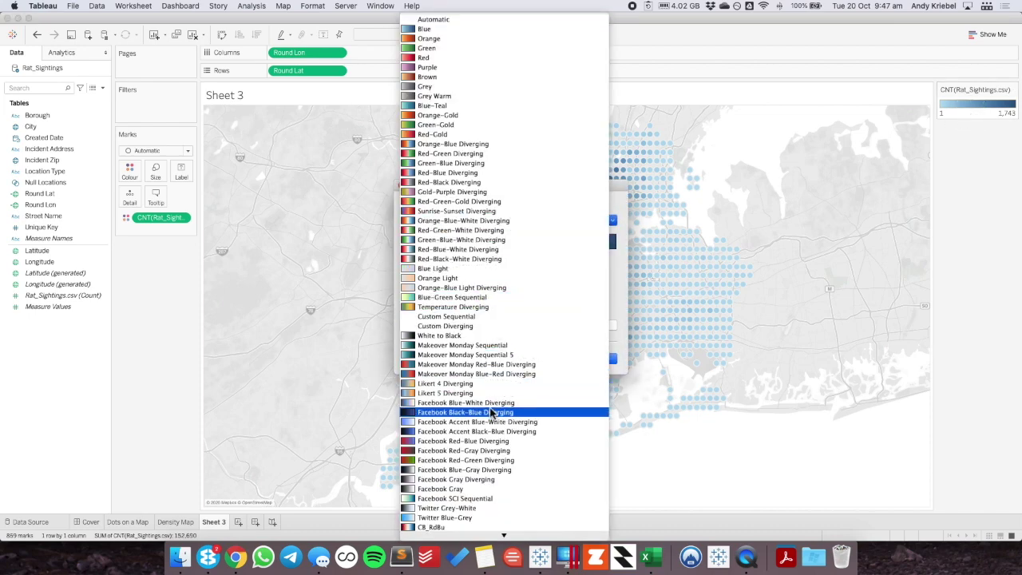
scroll(500, 414, "down", 4)
scroll(500, 414, "down", 2)
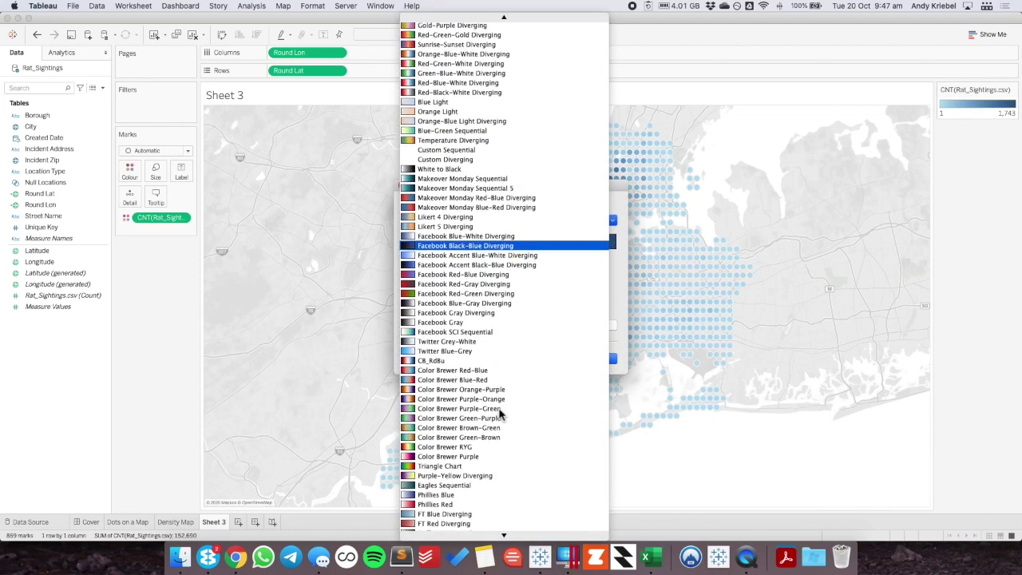
left_click(483, 459)
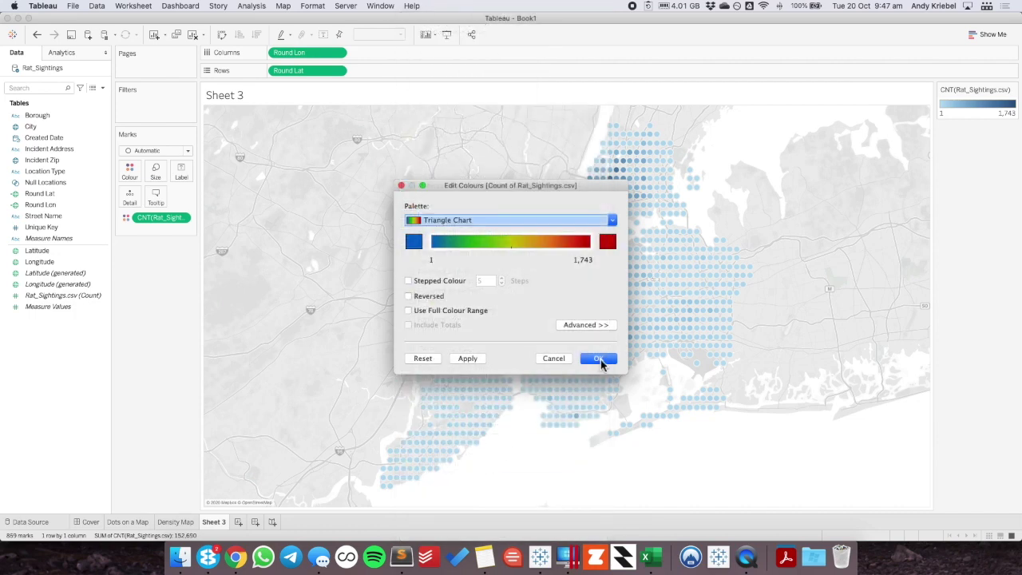
left_click(599, 359)
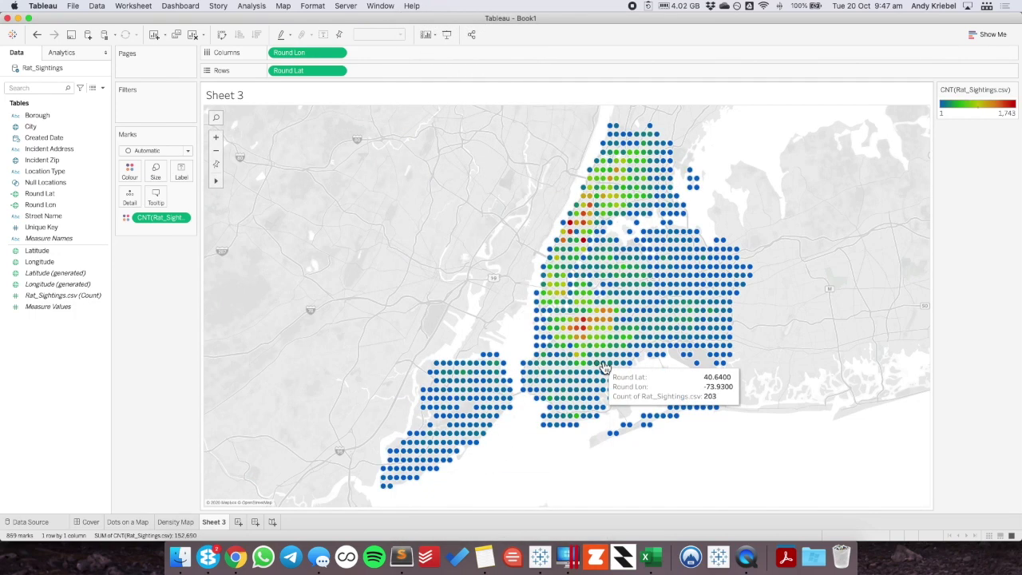
- Apply the Makeover Monday Sequential 5 palette to the sightings count colour scale
double_click(961, 115)
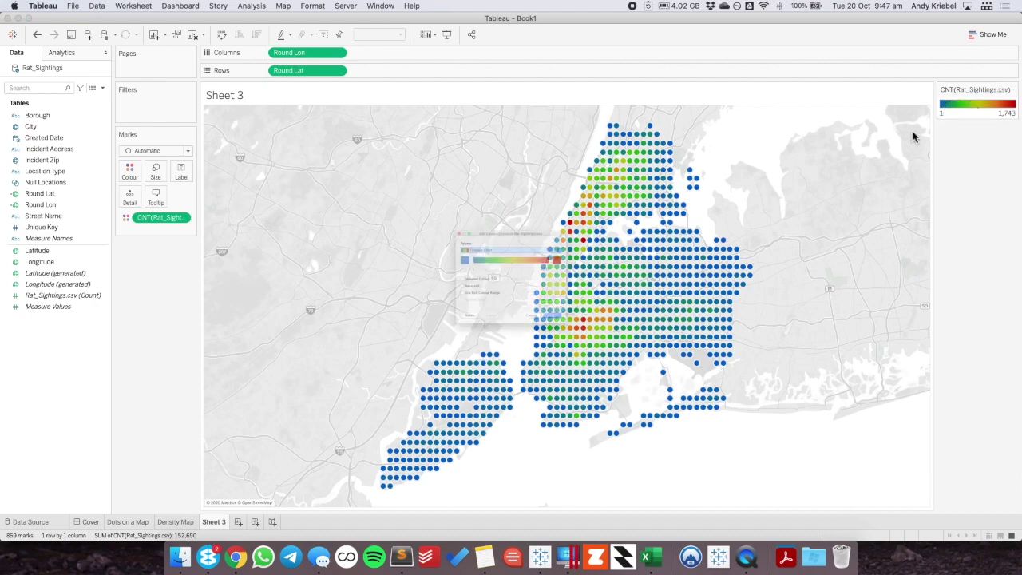
left_click(534, 218)
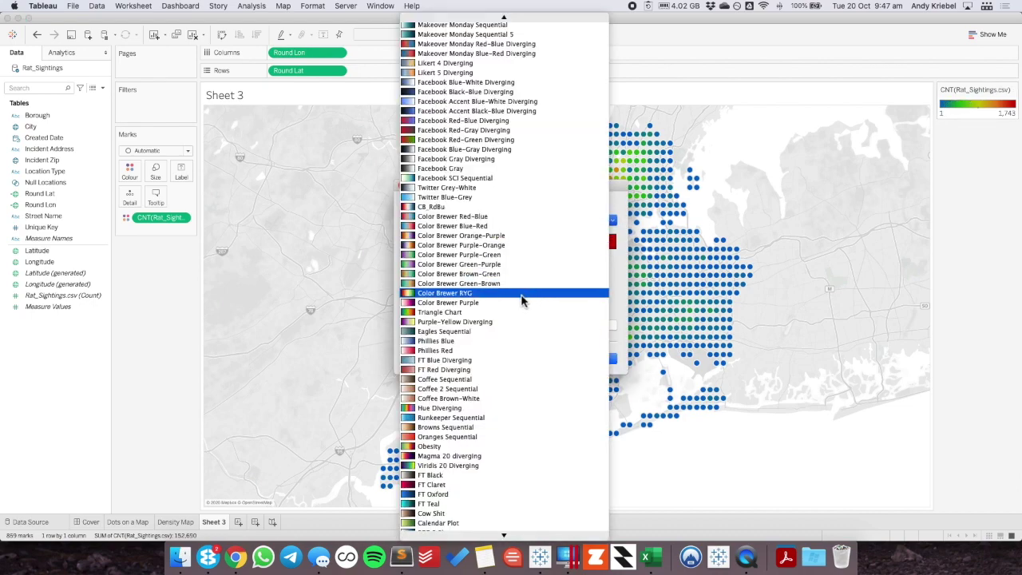
scroll(520, 297, "up", 8)
left_click(495, 264)
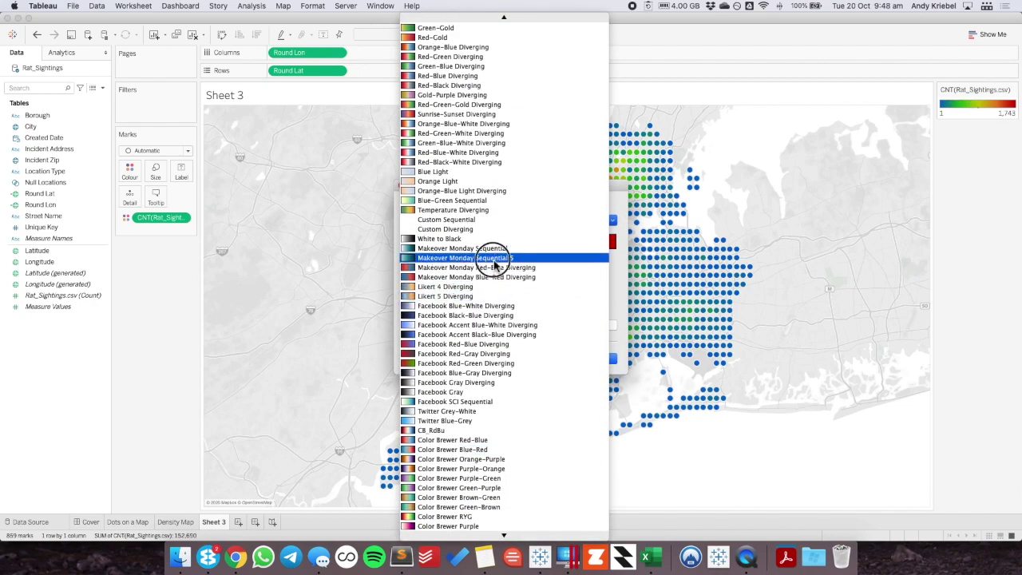
left_click(467, 359)
left_click(597, 359)
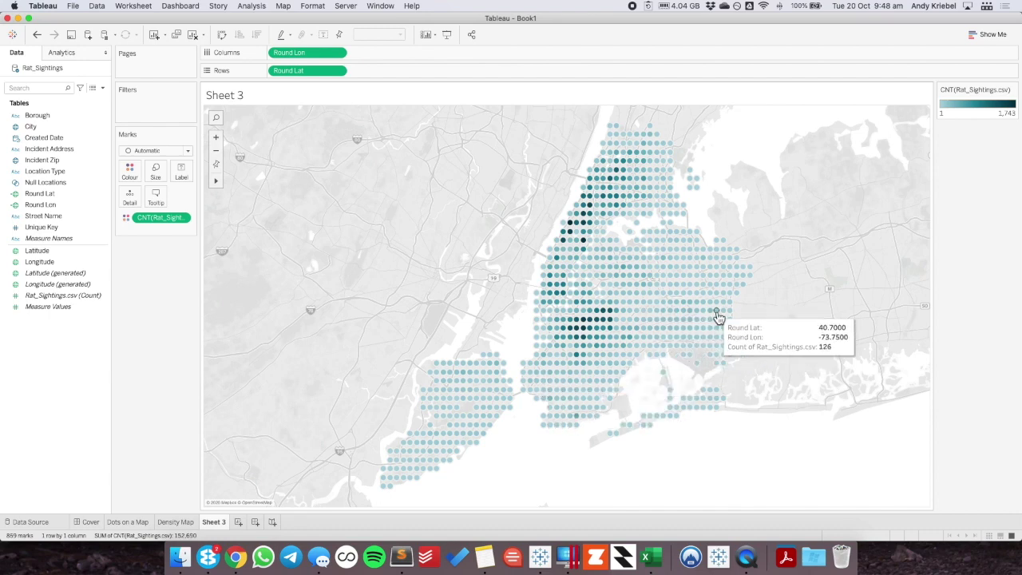
- Set the border and halo effects of the map dots to None
left_click(131, 173)
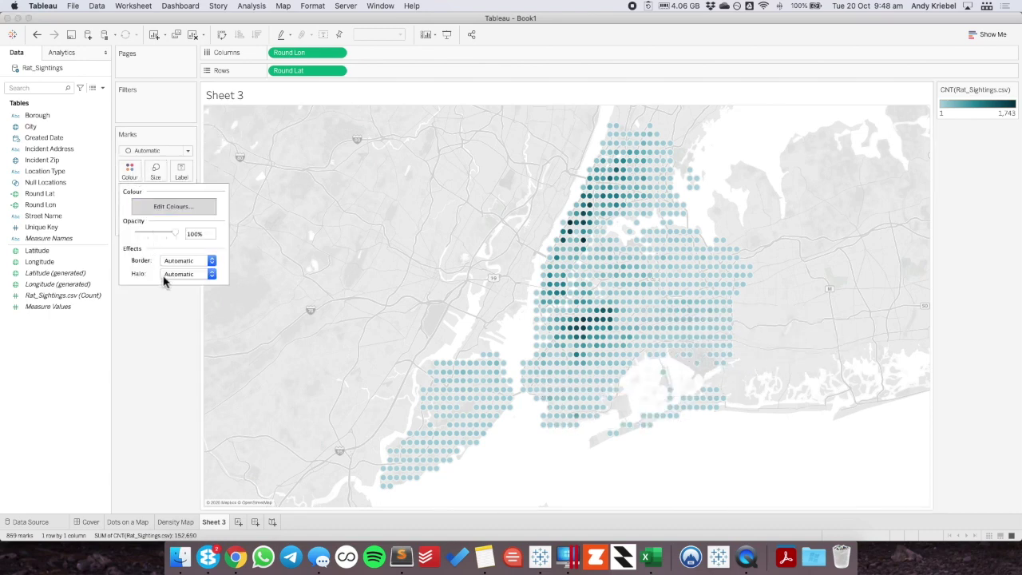
left_click(181, 274)
left_click(180, 296)
left_click(180, 276)
left_click(192, 309)
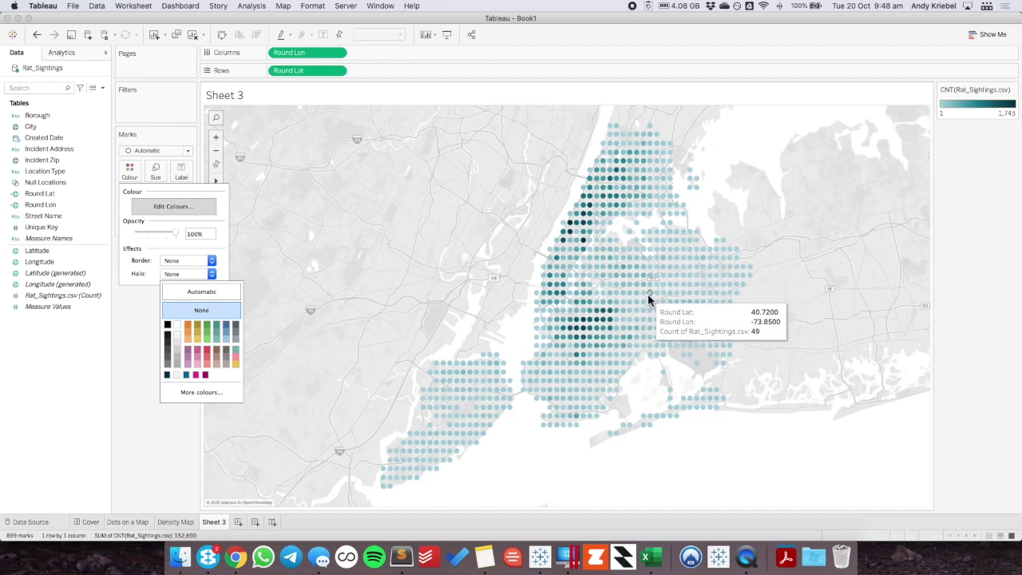
left_click(463, 295)
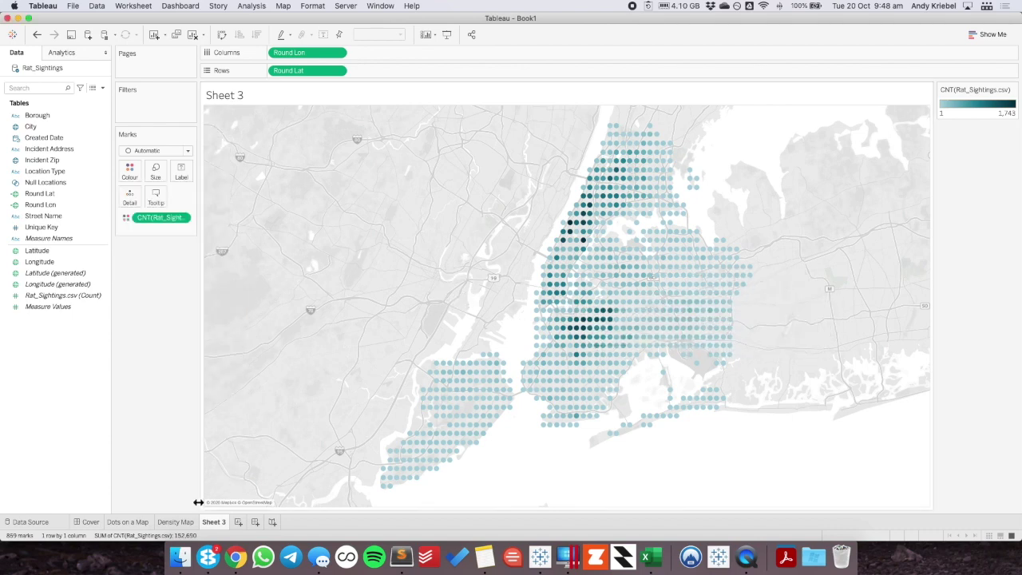
- Rename the Sheet 3 worksheet as "Rounded Locations"
double_click(214, 522)
type("Rounded Locations")
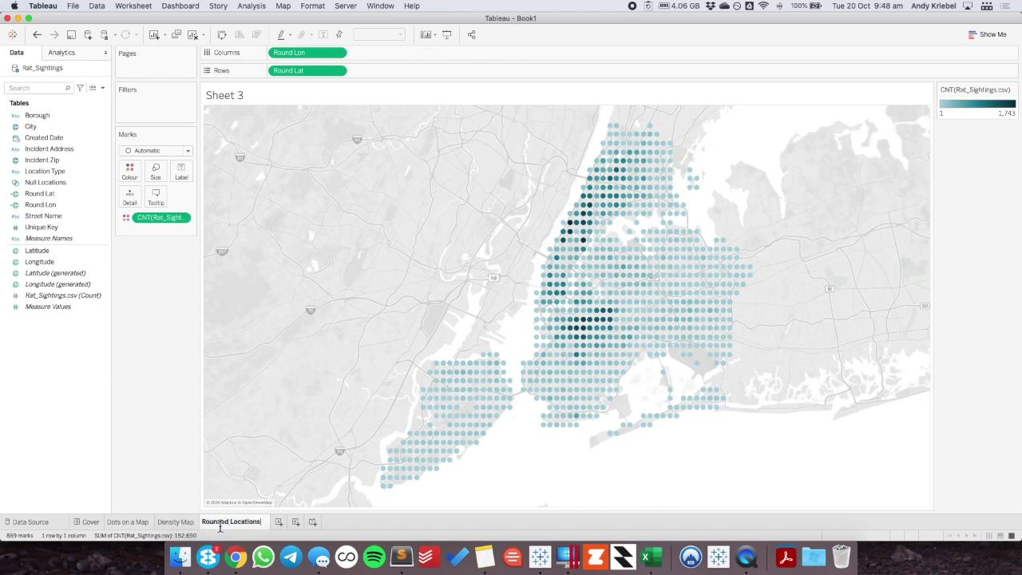
key("Return")
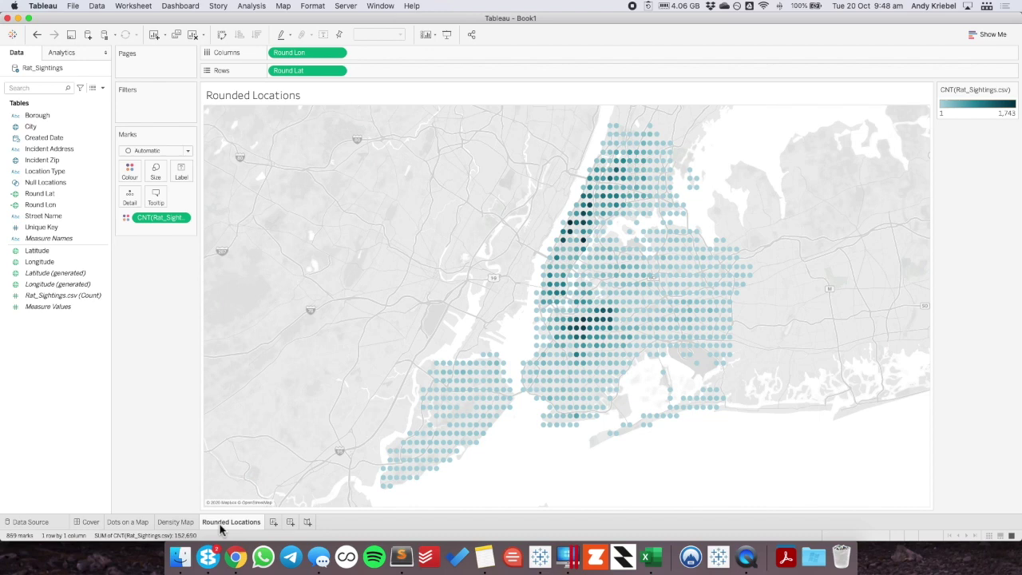
- Add a new worksheet and name it "HexBin"
left_click(273, 525)
double_click(272, 522)
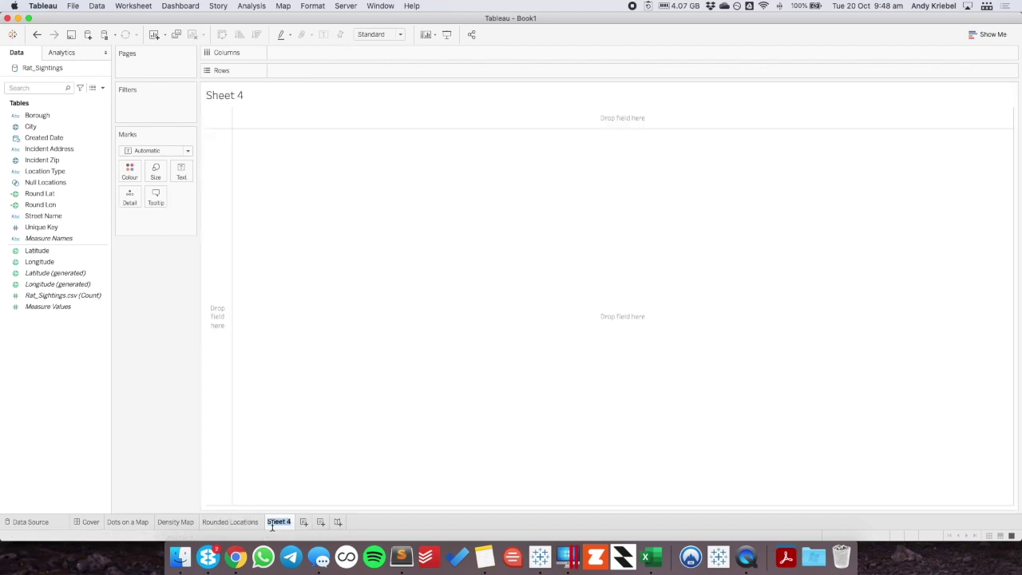
key("Return")
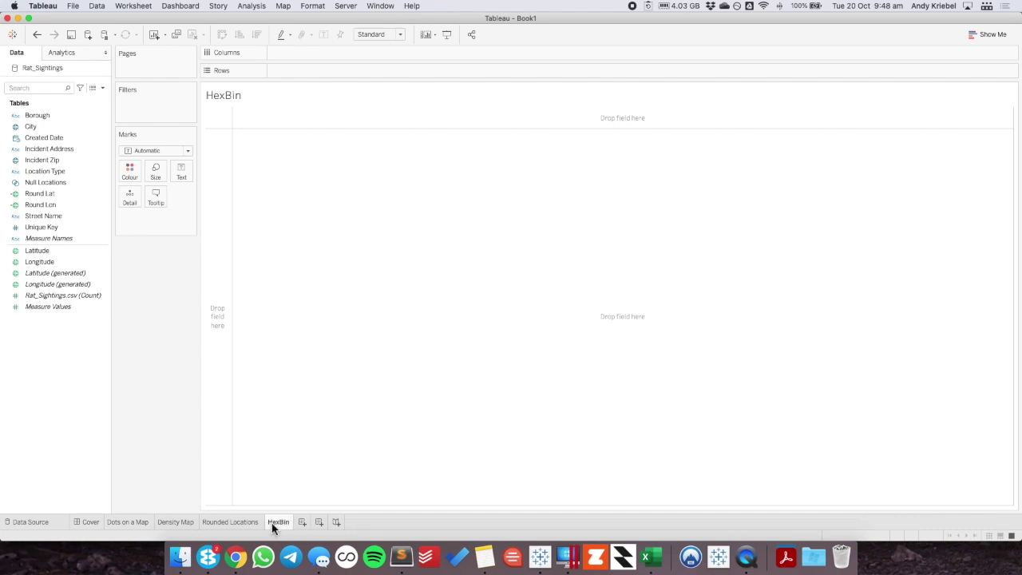
- Create a calculated field named "Hex X" with the formula HEXBINX([Longitude],[Latitude])
right_click(67, 337)
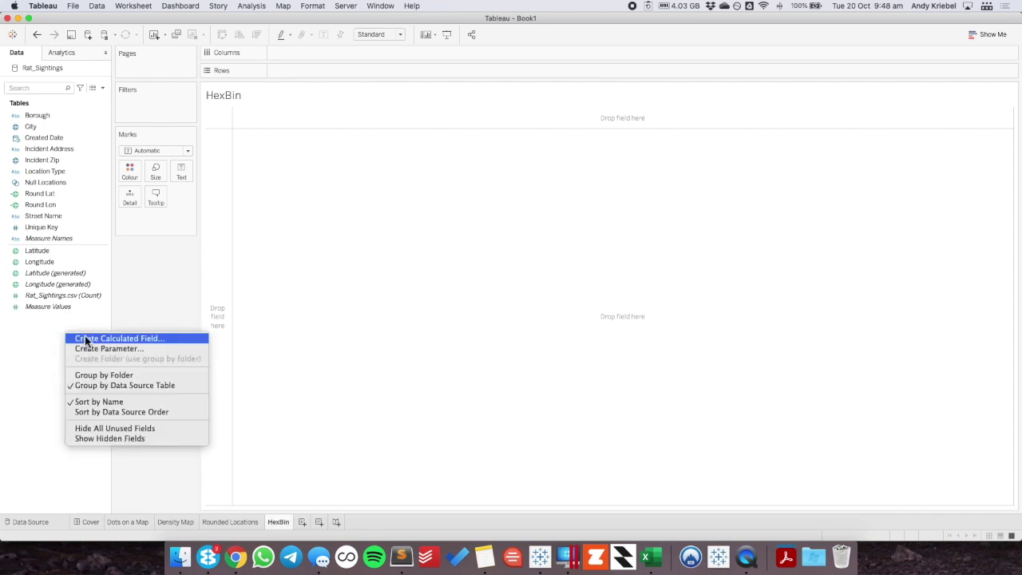
left_click(83, 338)
type("Hex X")
key("Tab")
type("hex")
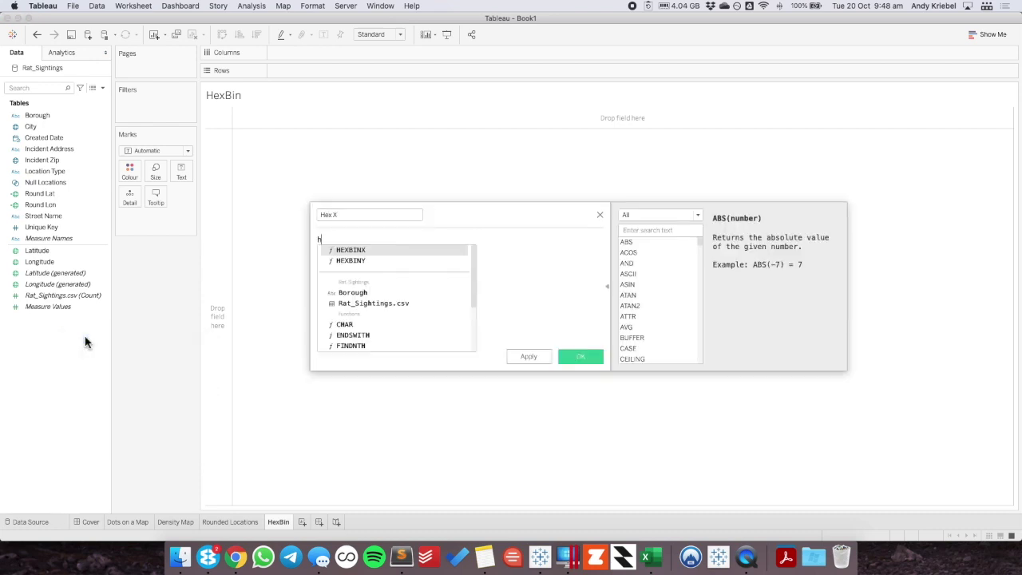
left_click(383, 251)
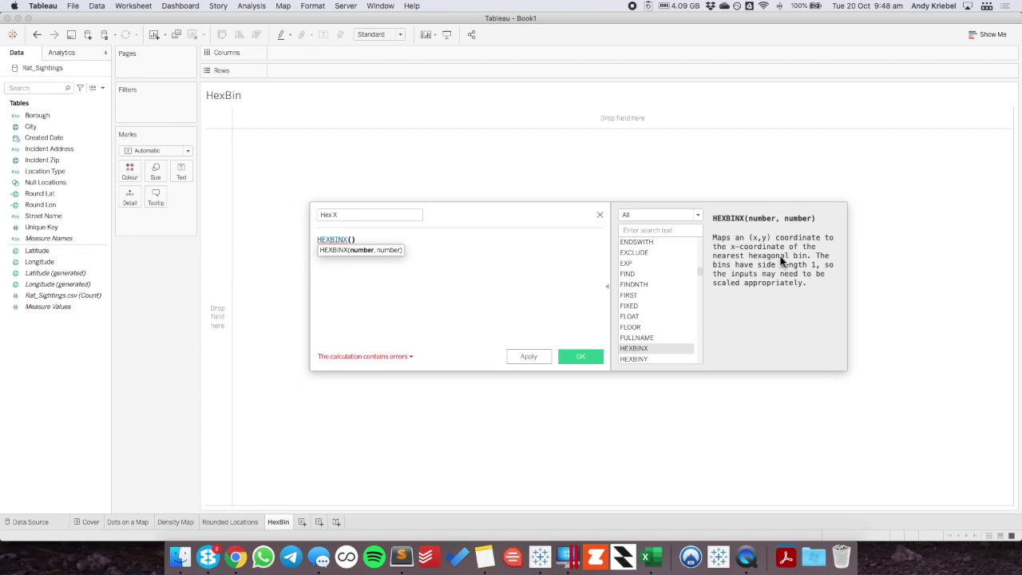
type("[lon")
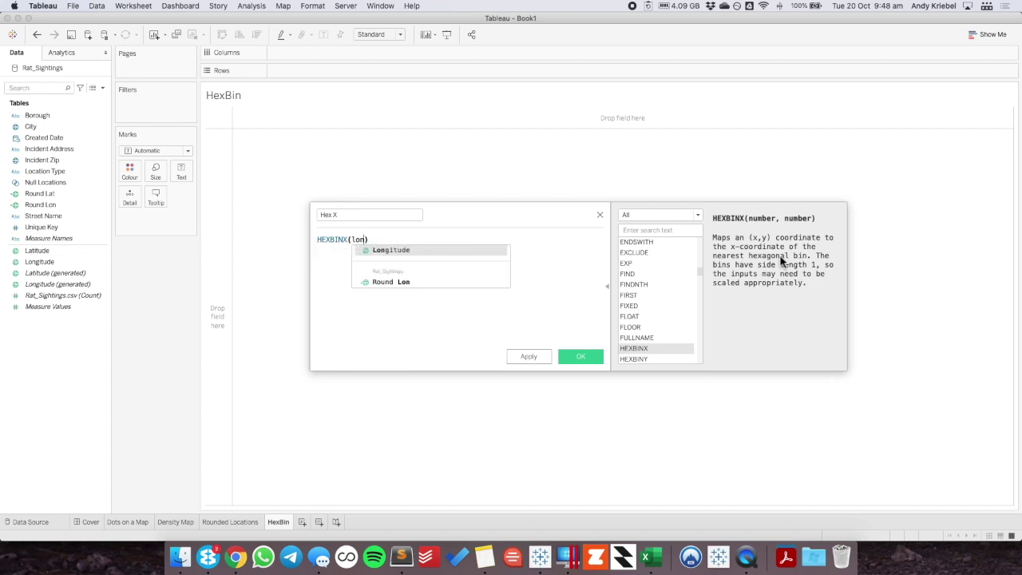
key("Return")
type(",la")
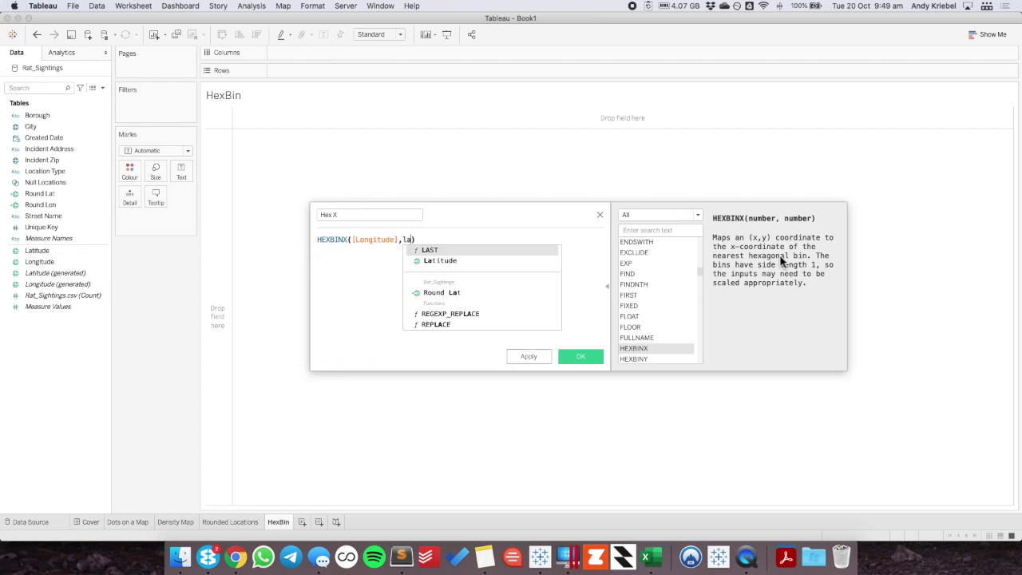
key("Down")
key("Return")
left_click(581, 357)
- Duplicate the Hex X field, rename the copy "Hex Y" and change its formula to HEXBINY([Longitude],[Latitude])
right_click(69, 251)
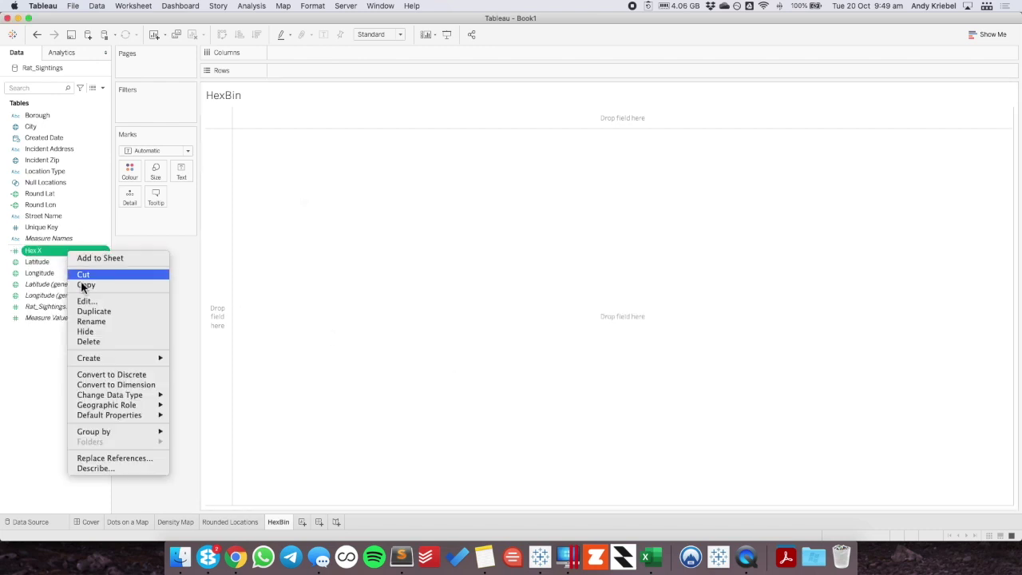
left_click(94, 312)
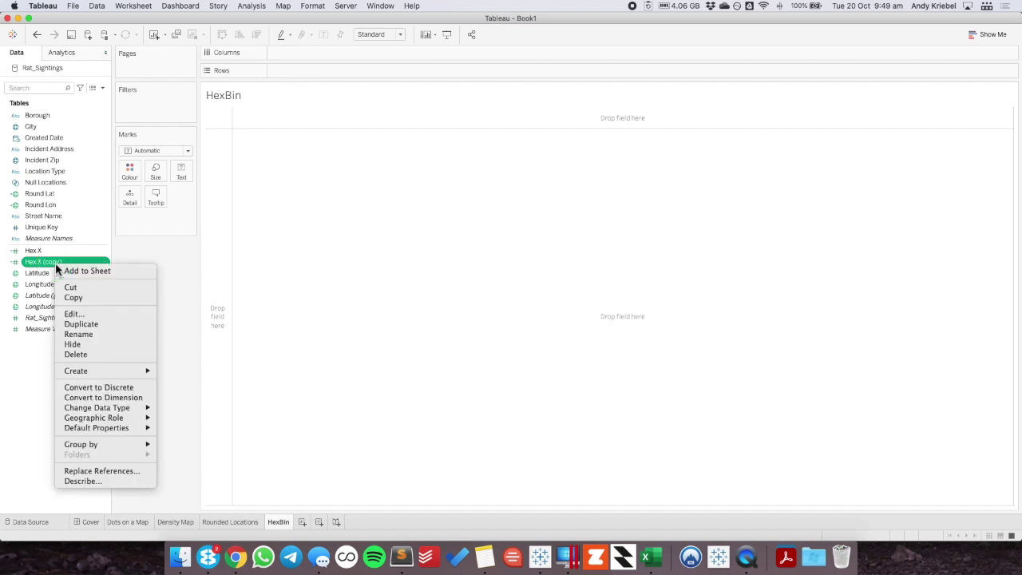
left_click(72, 314)
left_click_drag(334, 216, 392, 215)
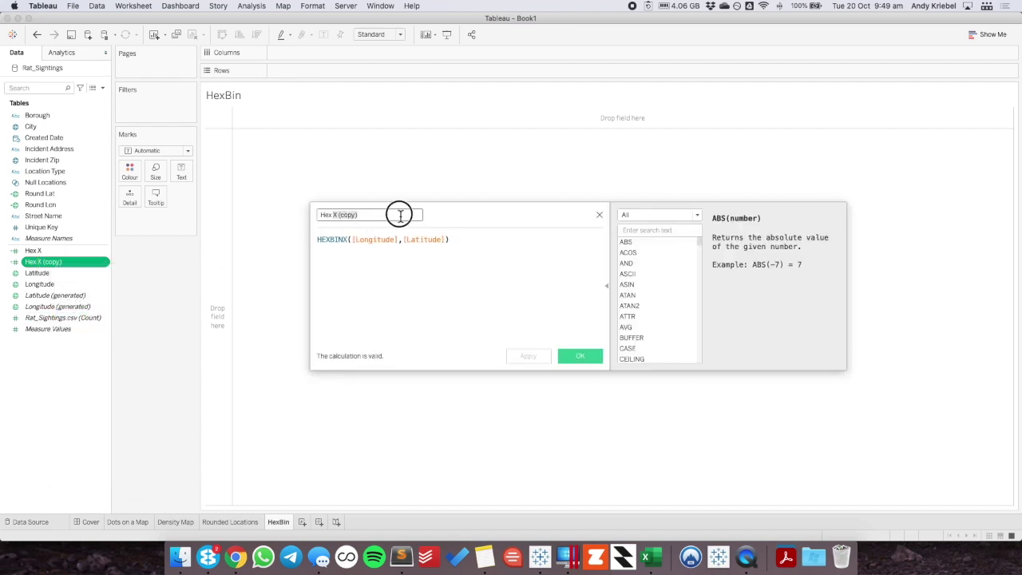
type("Y")
left_click(349, 241)
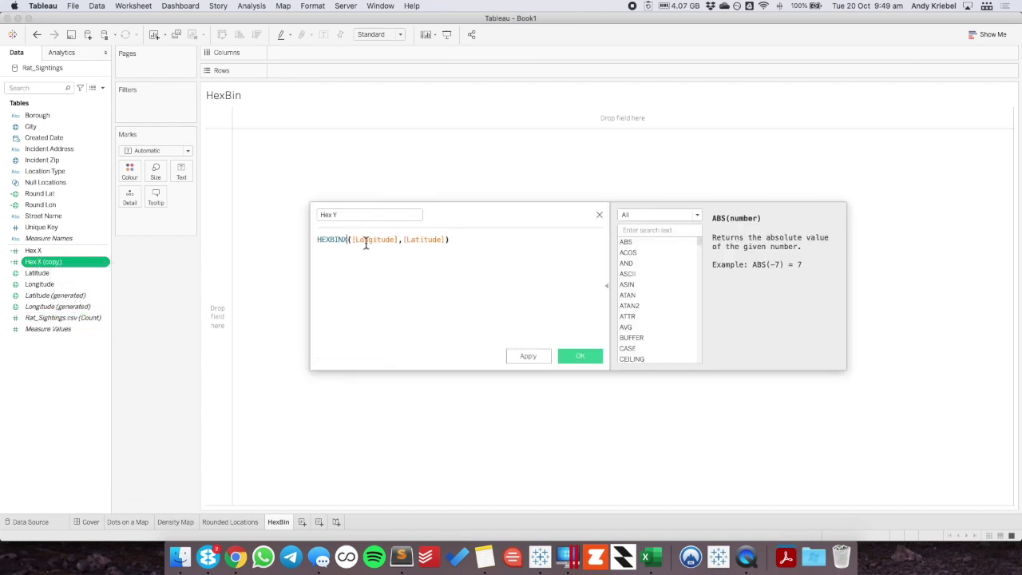
key("BackSpace")
type("Y")
left_click(490, 242)
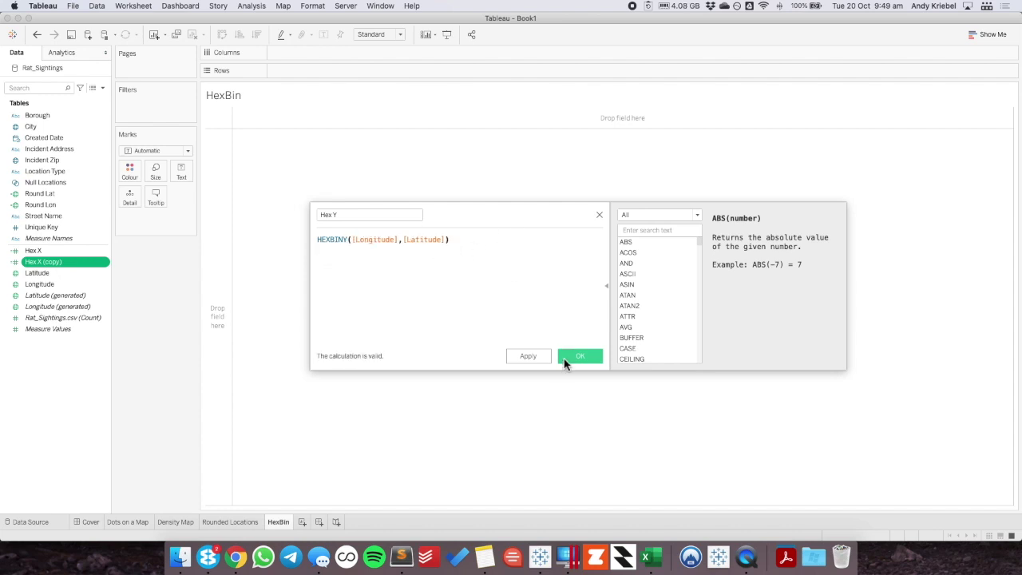
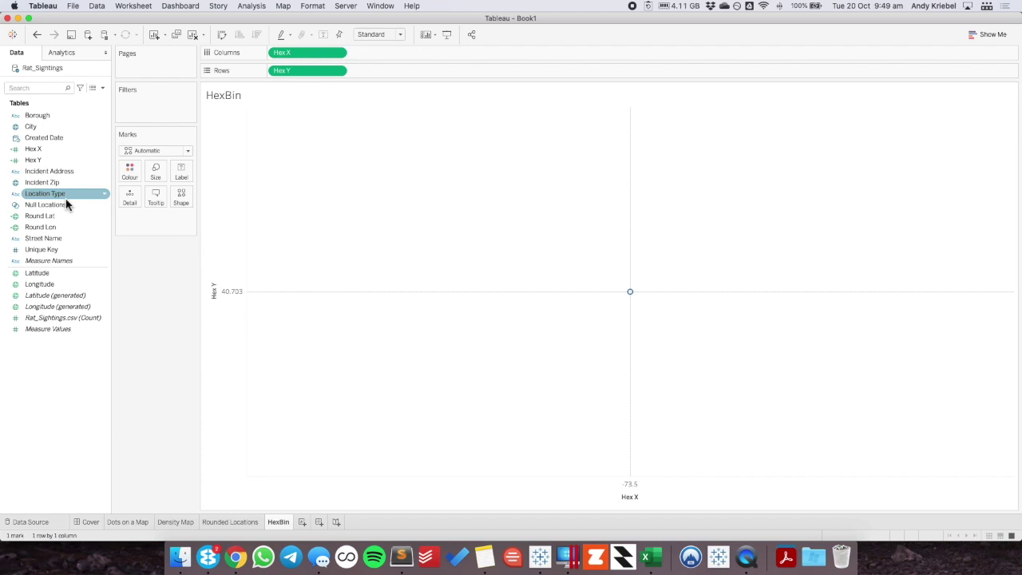
- Create an Integer parameter named "Scaling Factor" with a current value of 1 and show its control on the sheet
right_click(69, 392)
left_click(101, 408)
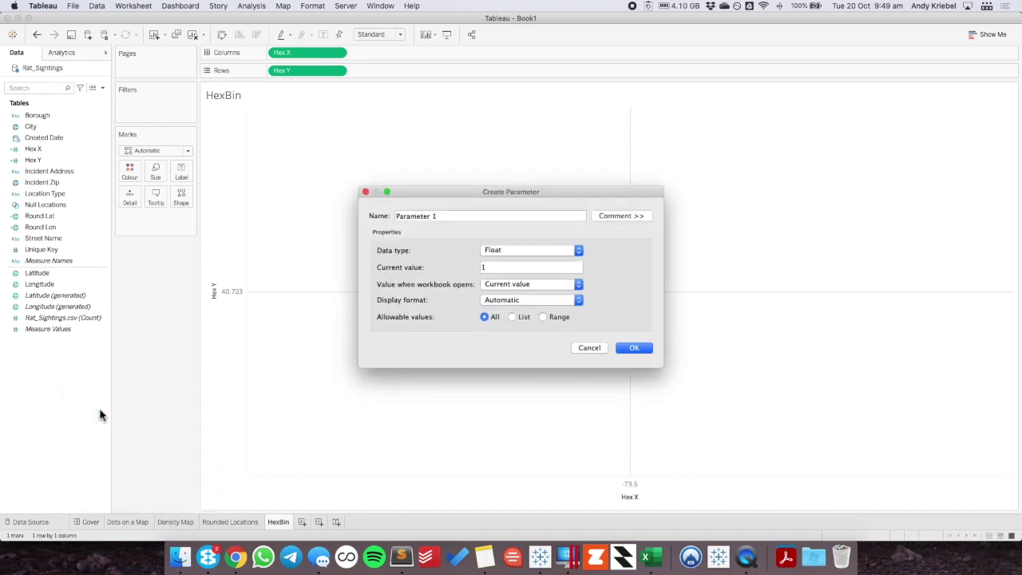
type("Scaling Factor")
left_click(498, 250)
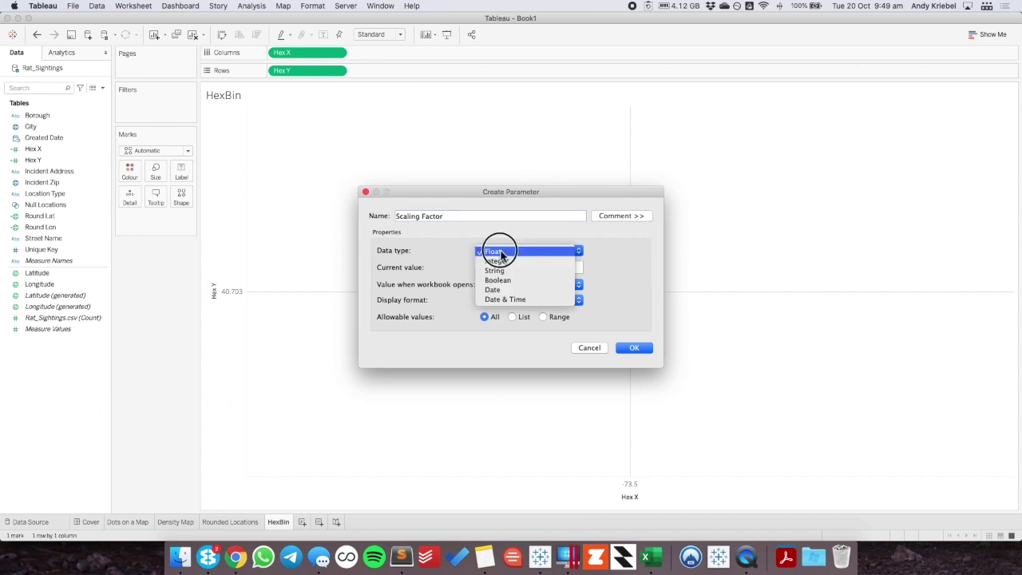
left_click(501, 266)
left_click(499, 270)
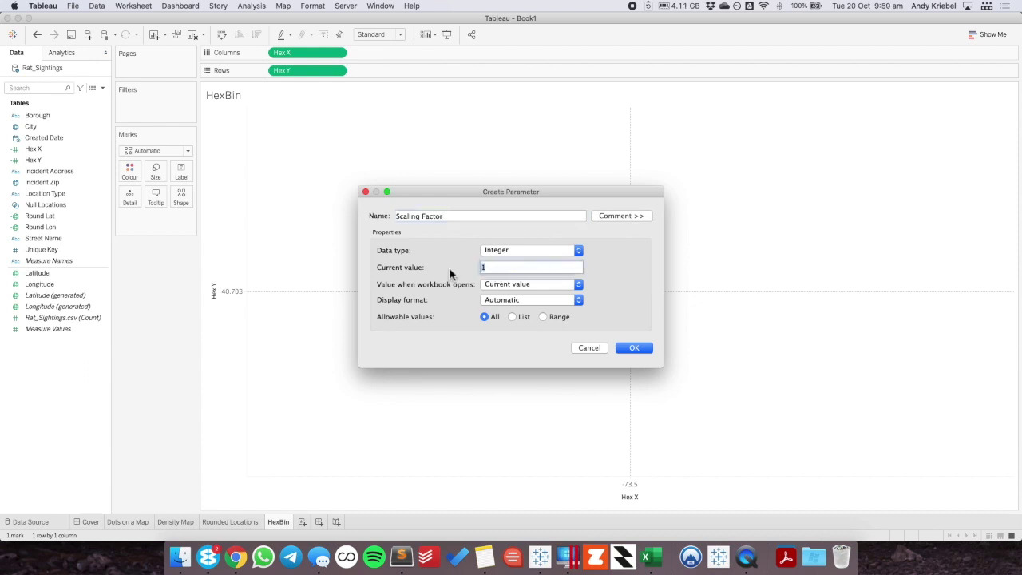
left_click(648, 349)
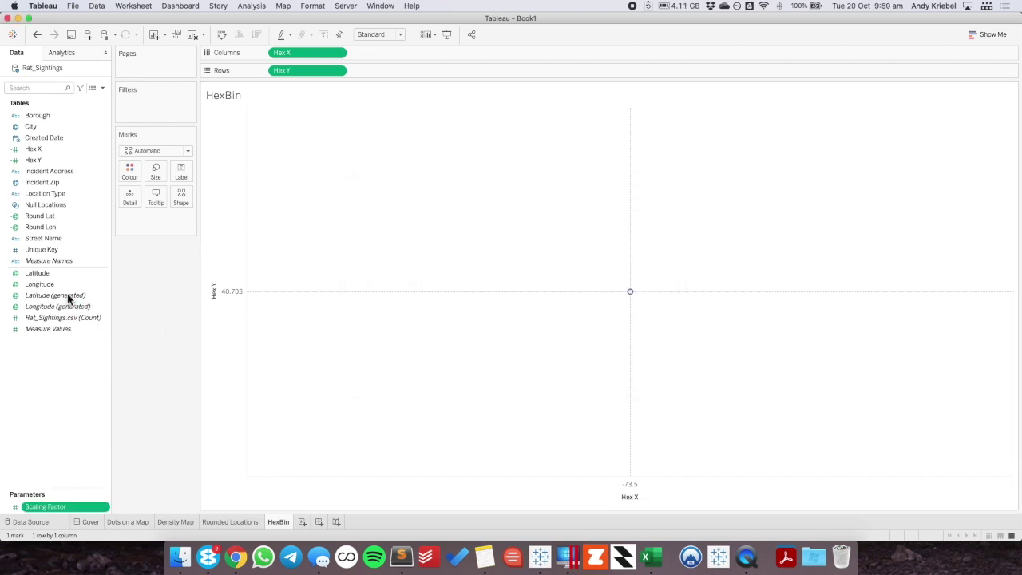
right_click(57, 503)
left_click(115, 337)
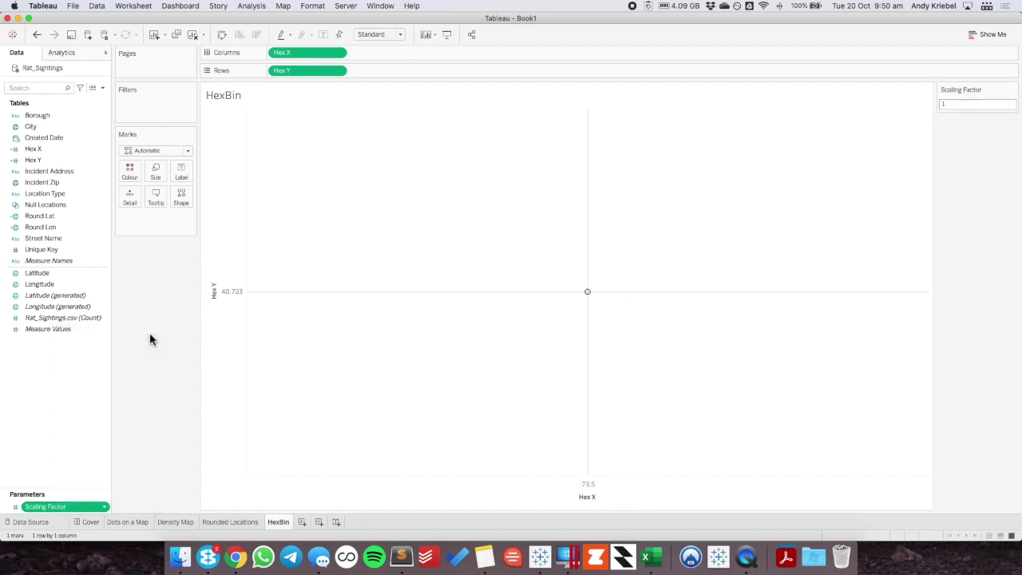
- Change the Hex X formula to HEXBINX([Longitude]*[Scaling Factor],[Latitude]*[Scaling Factor])/[Scaling Factor]
right_click(53, 151)
left_click(71, 208)
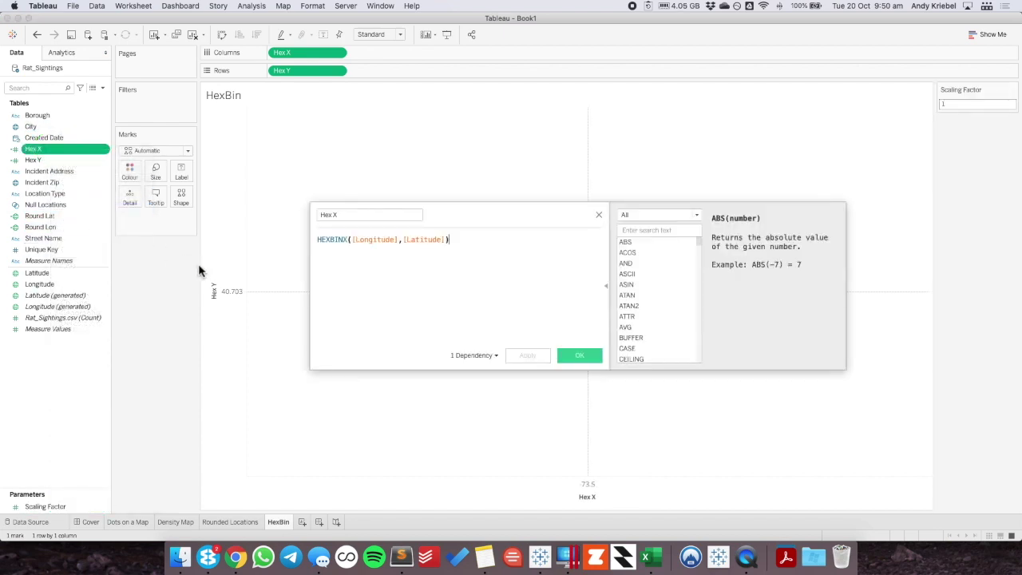
left_click(398, 241)
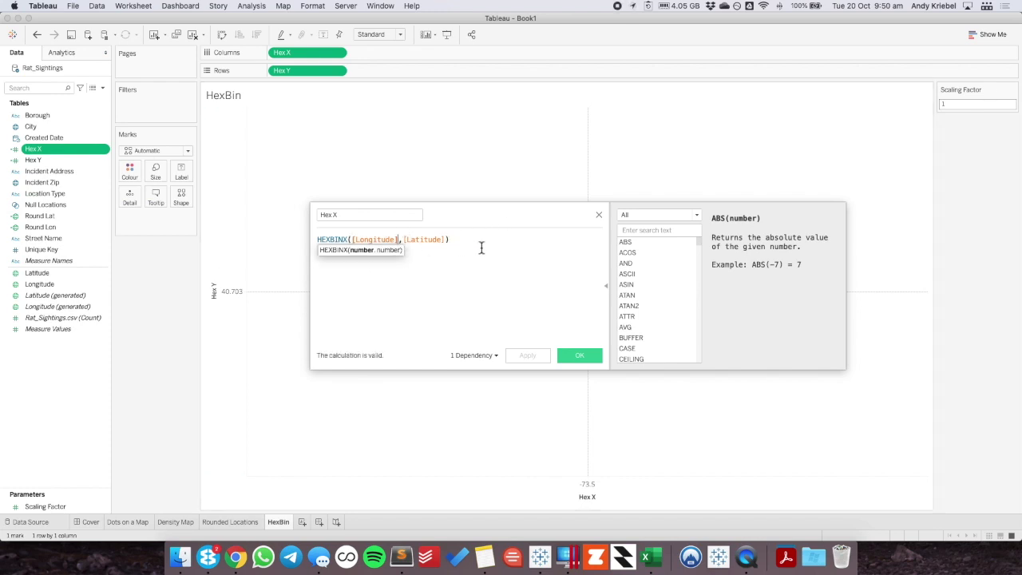
type("*[Scaling Factor]")
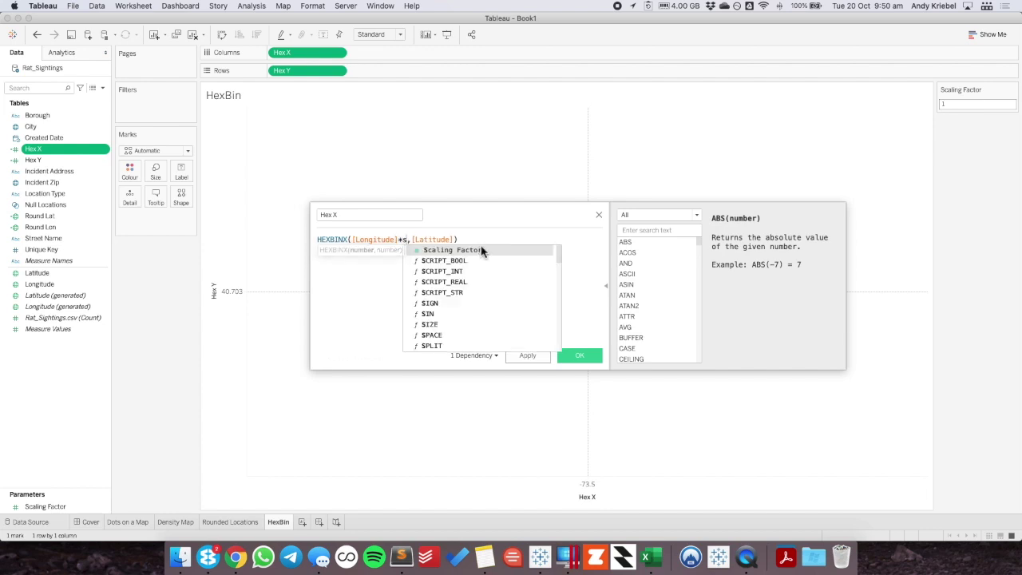
key("Return")
left_click(519, 240)
type("*[Scaling Factor]")
key("Return")
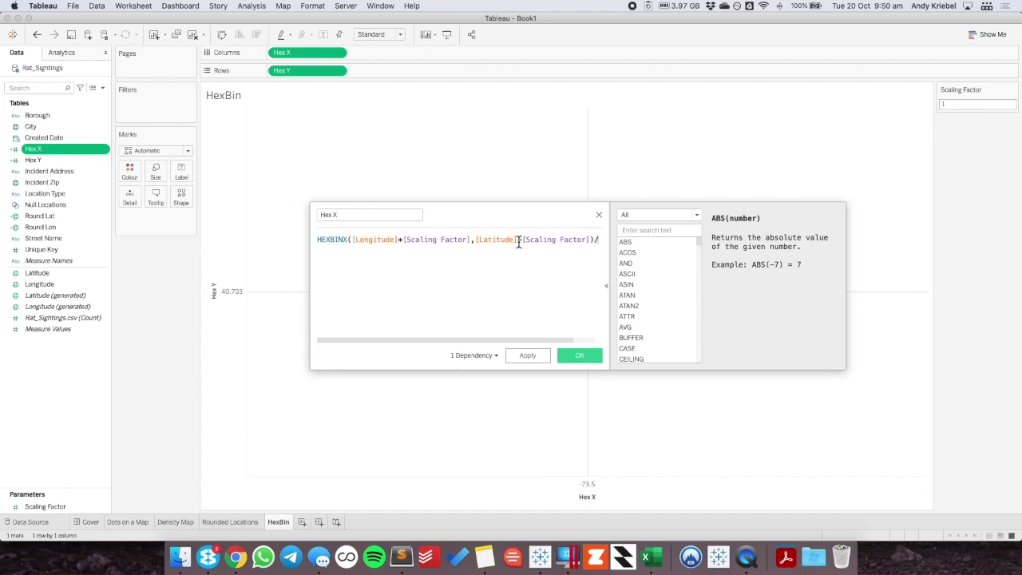
type("/[Scaling Factor]")
key("Return")
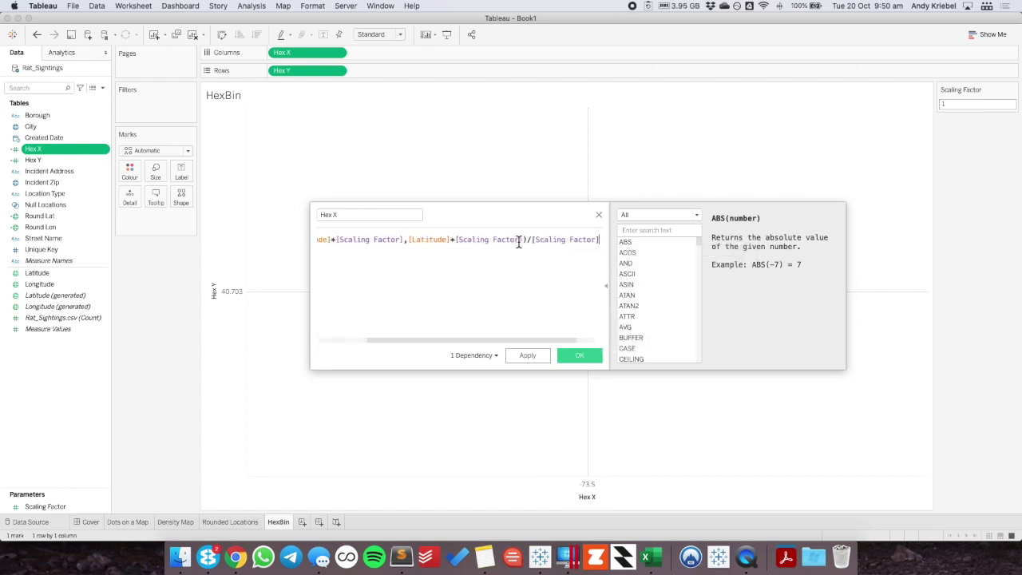
left_click_drag(531, 240, 600, 239)
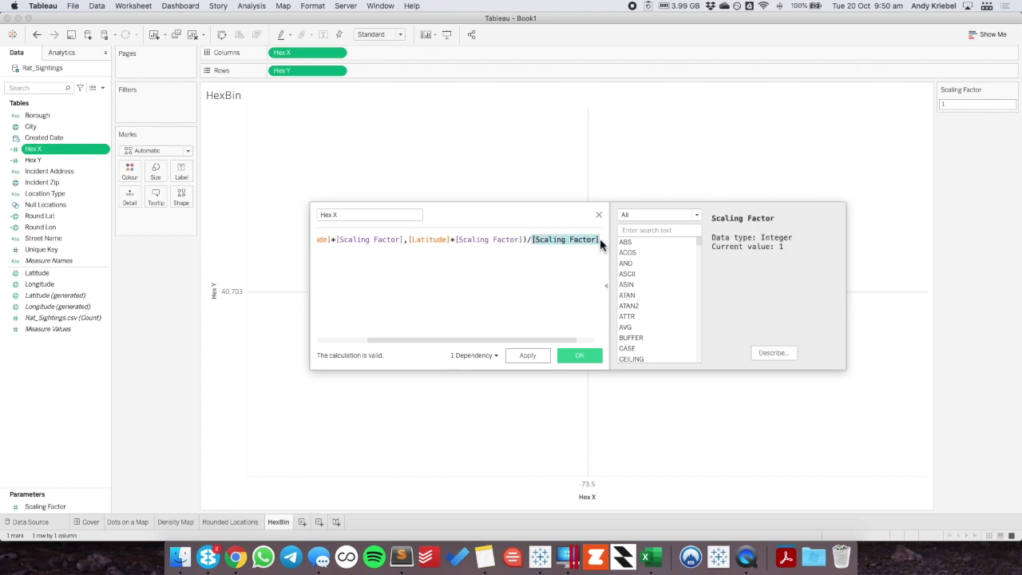
left_click(581, 355)
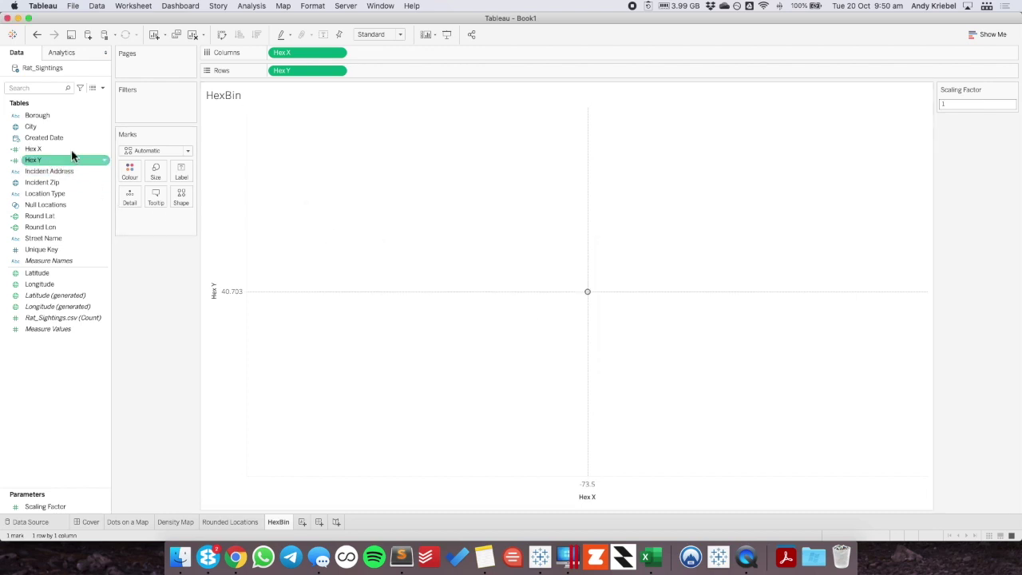
- Assign the Longitude geographic role to the Hex X field
left_click(16, 149)
mouse_move(55, 220)
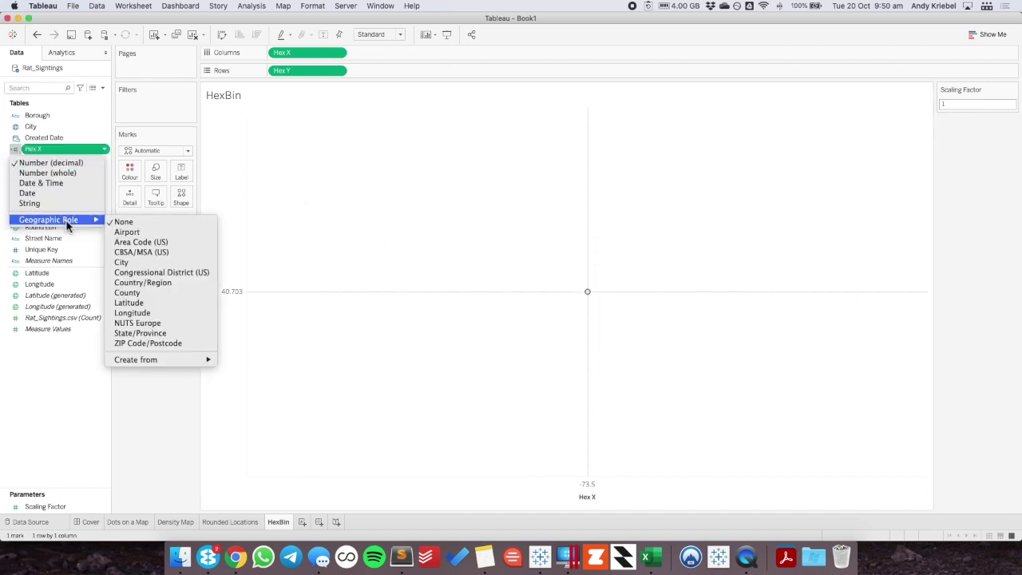
left_click(152, 313)
- Change the Hex Y formula to HEXBINY([Longitude]*[Scaling Factor],[Latitude]*[Scaling Factor])/[Scaling Factor]
right_click(44, 160)
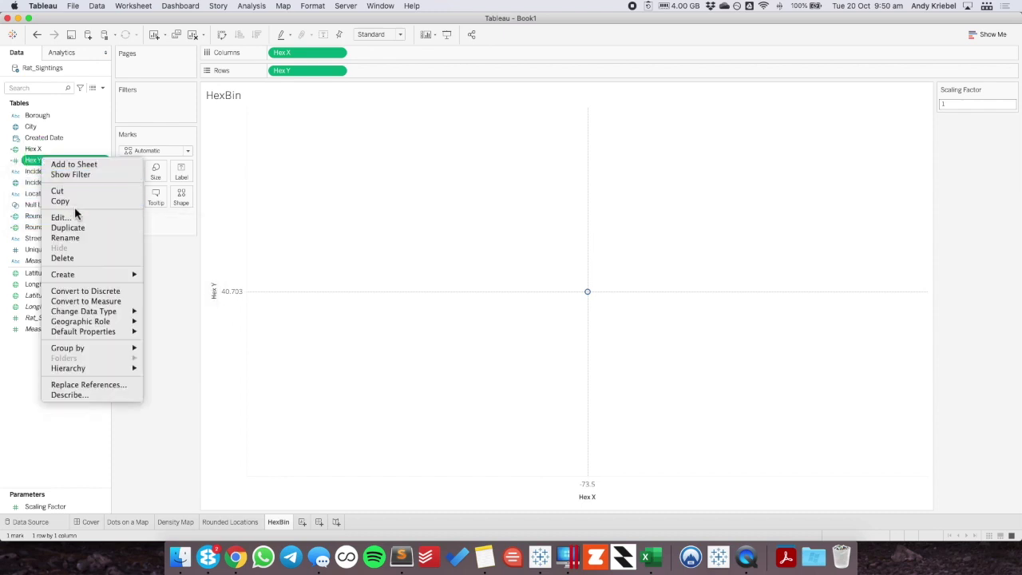
left_click(76, 217)
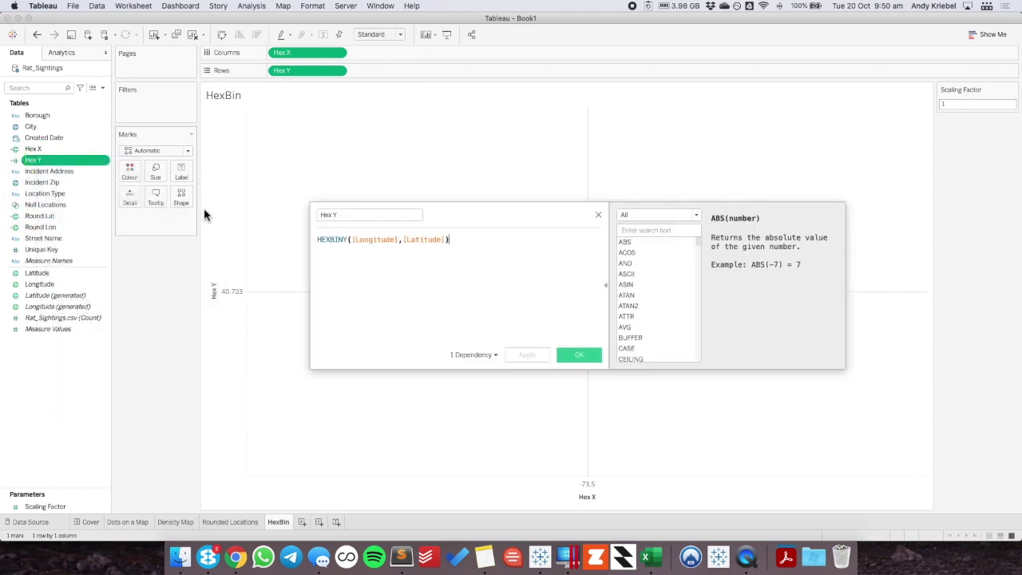
left_click(393, 240)
type("*[Scaling Factor]")
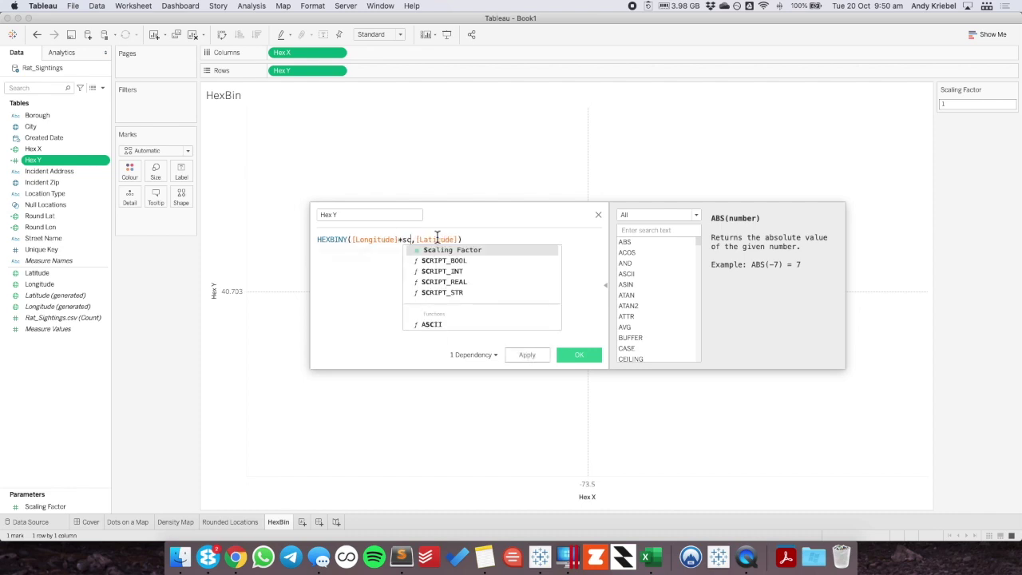
left_click(519, 240)
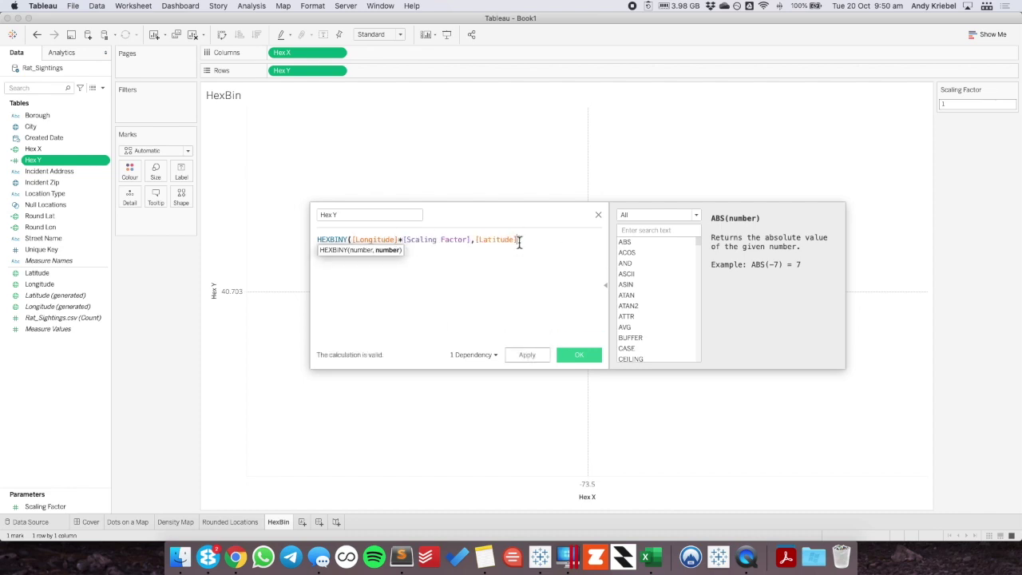
type("*[Scaling Factor]")
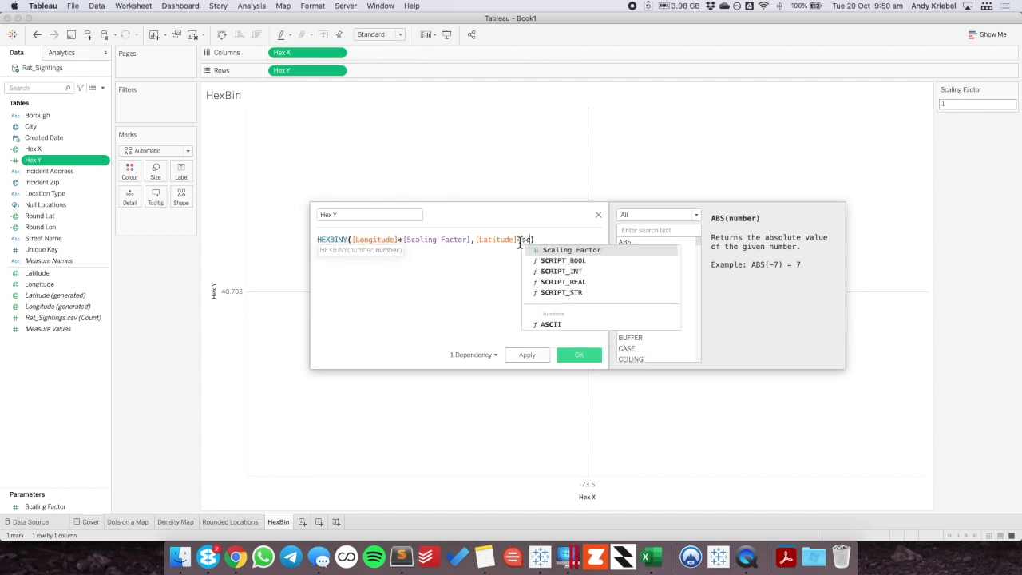
key("Right")
type("/[Scaling Factor]")
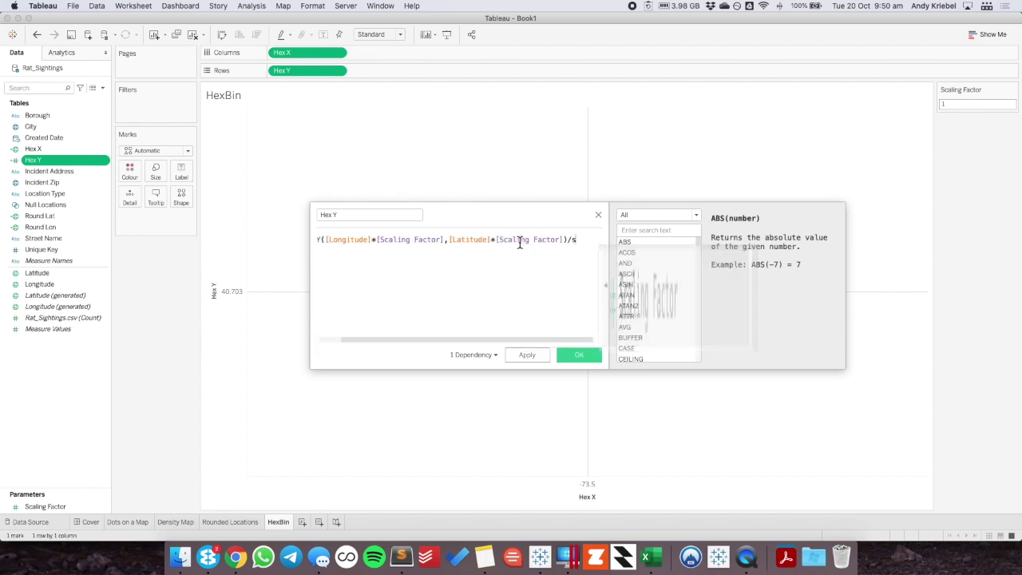
left_click(585, 358)
- Assign the Latitude geographic role to the Hex Y field
left_click(13, 162)
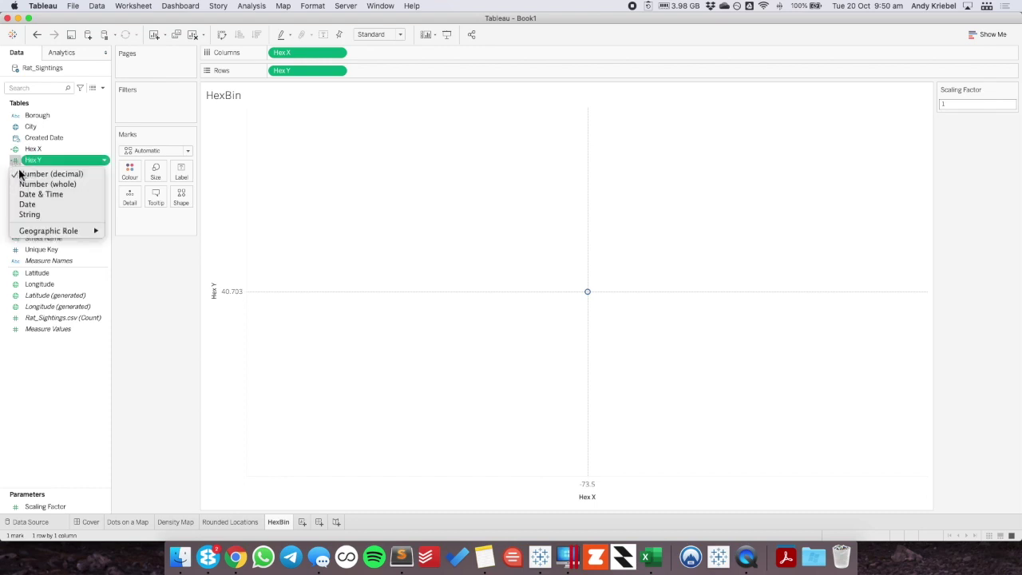
mouse_move(55, 231)
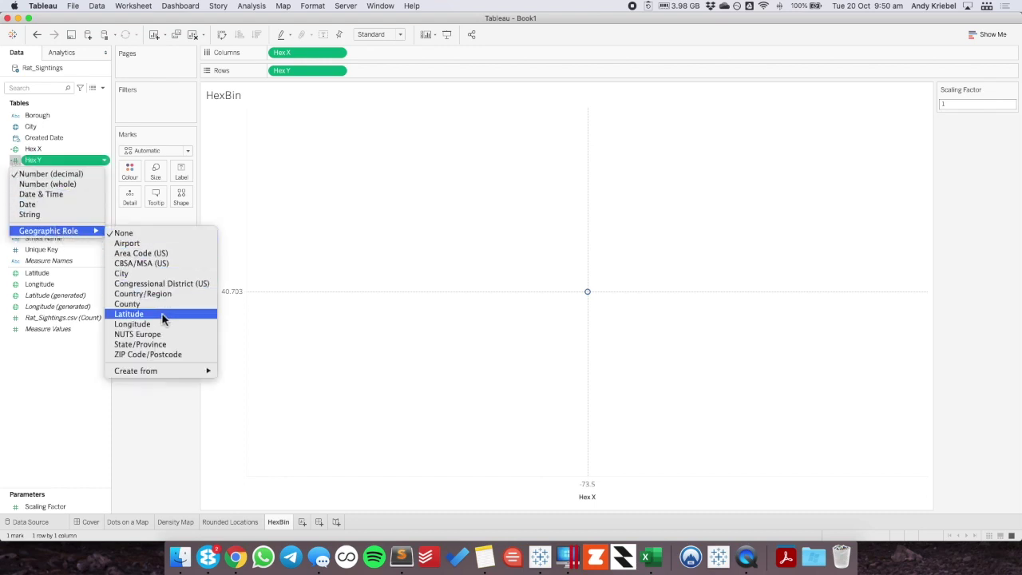
left_click(130, 314)
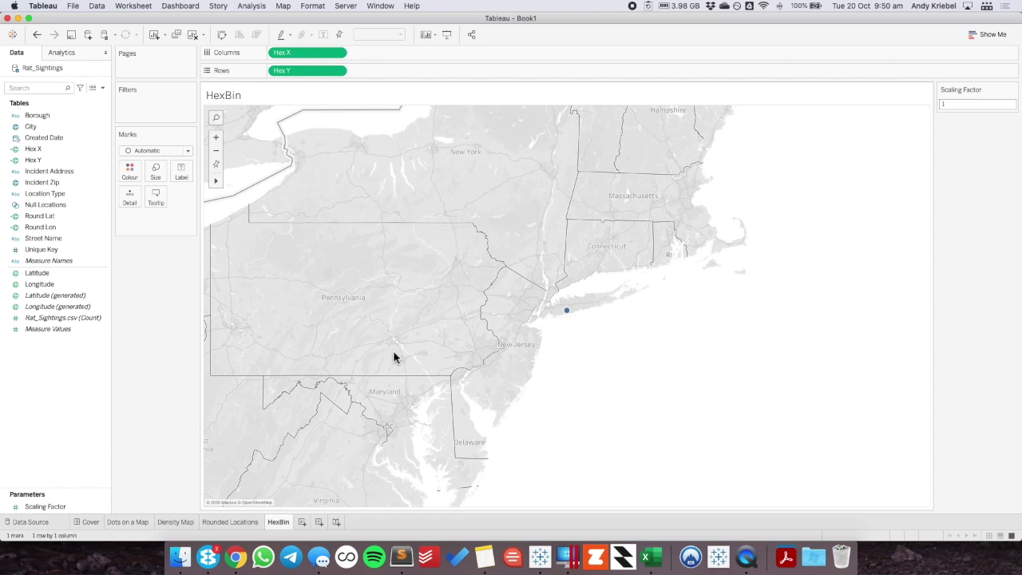
- Remove the final division by Scaling Factor from the Hex X formula and save the calculation
right_click(61, 150)
left_click(75, 205)
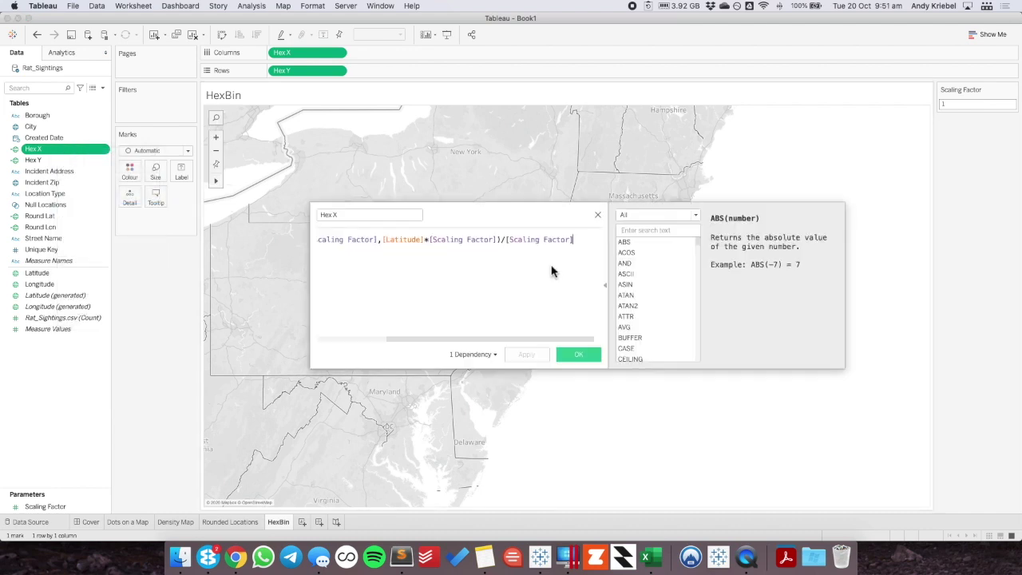
left_click_drag(506, 241, 576, 240)
left_click(576, 241)
left_click(579, 354)
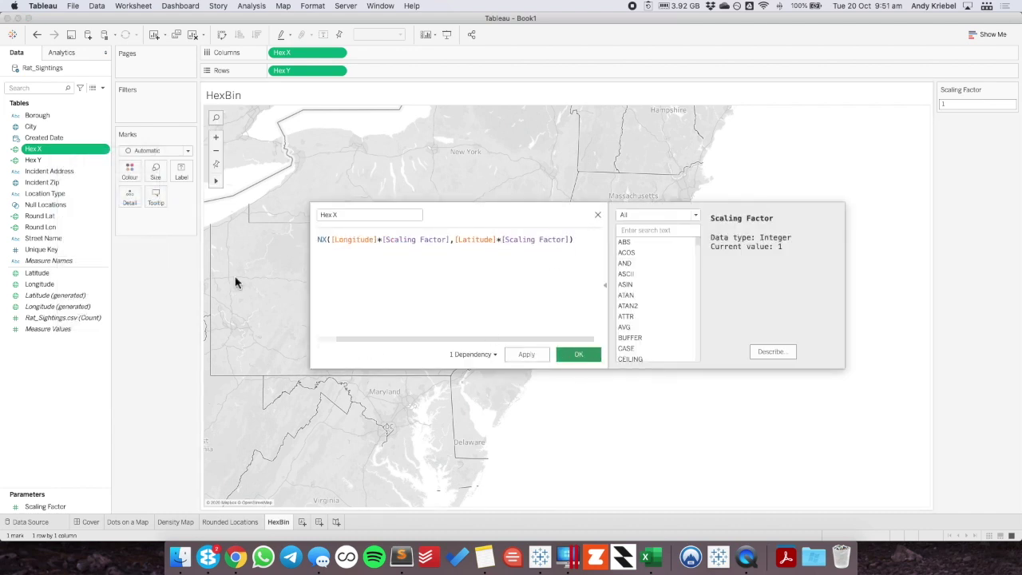
- Remove the final division by Scaling Factor from the Hex Y formula and save the calculation
right_click(68, 160)
left_click(99, 222)
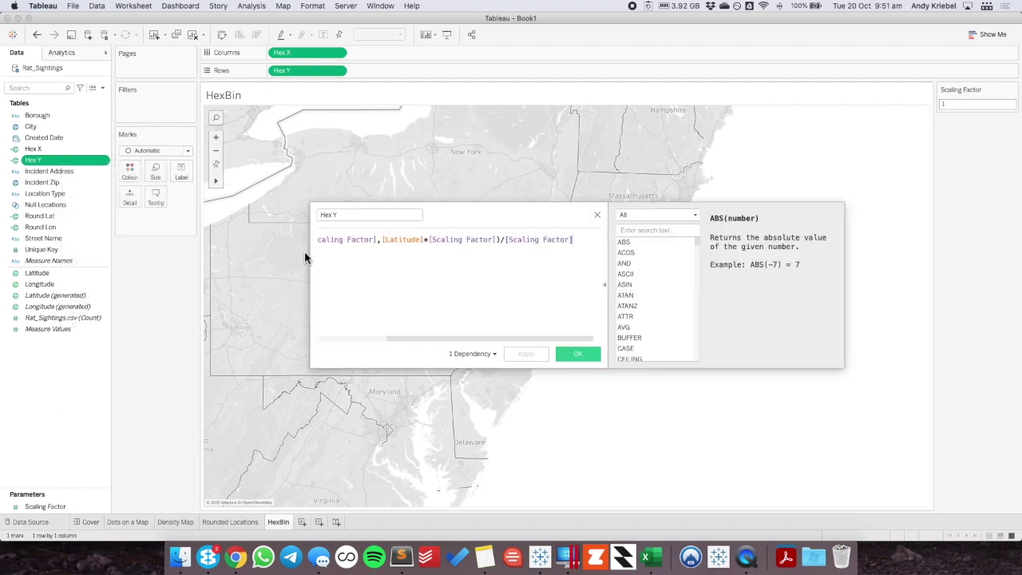
left_click_drag(501, 240, 580, 240)
key("BackSpace")
left_click(580, 354)
left_click(15, 149)
mouse_move(69, 222)
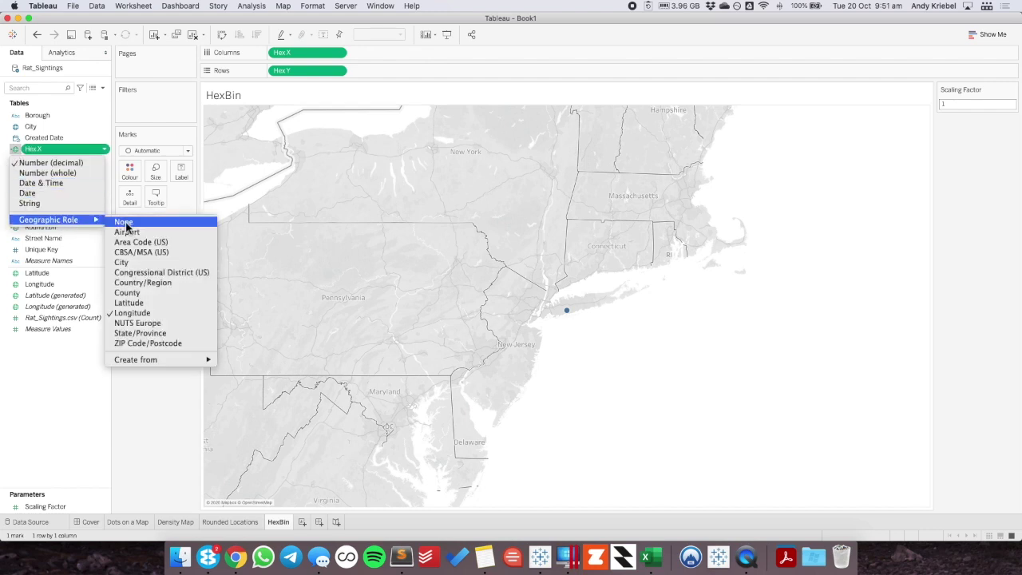
left_click(249, 277)
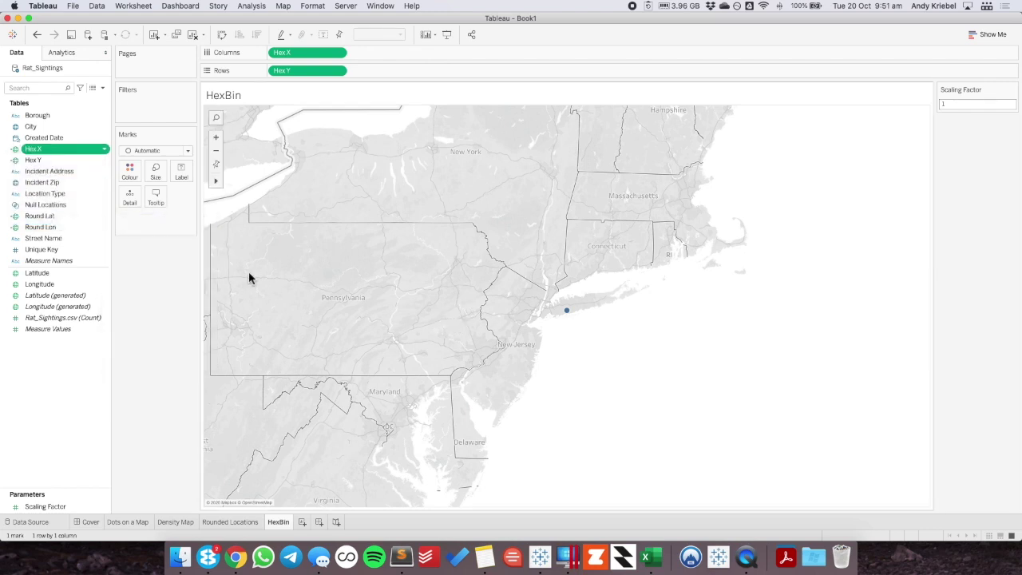
- Set the Scaling Factor parameter to 200
left_click(994, 107)
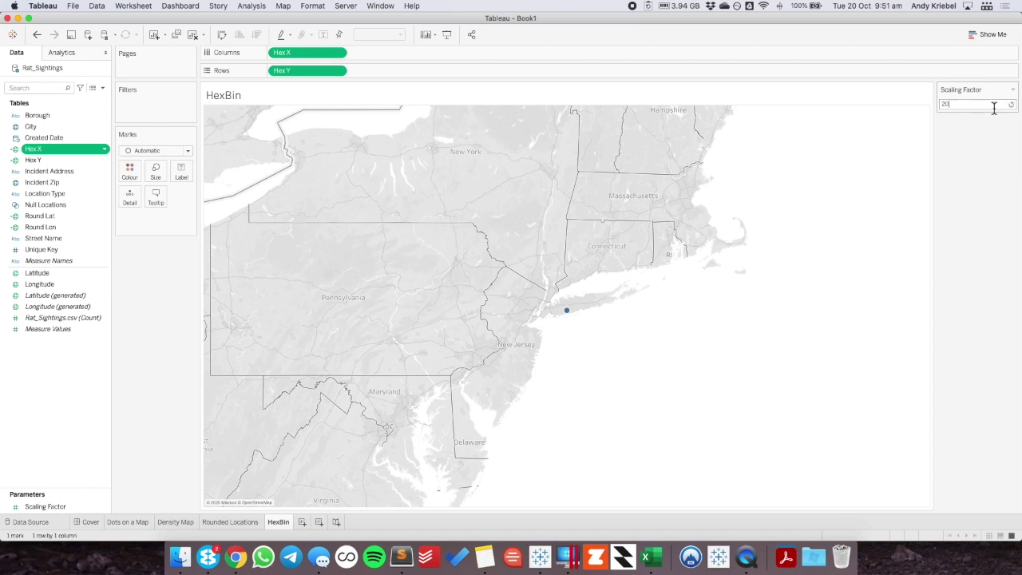
type("200")
key("Return")
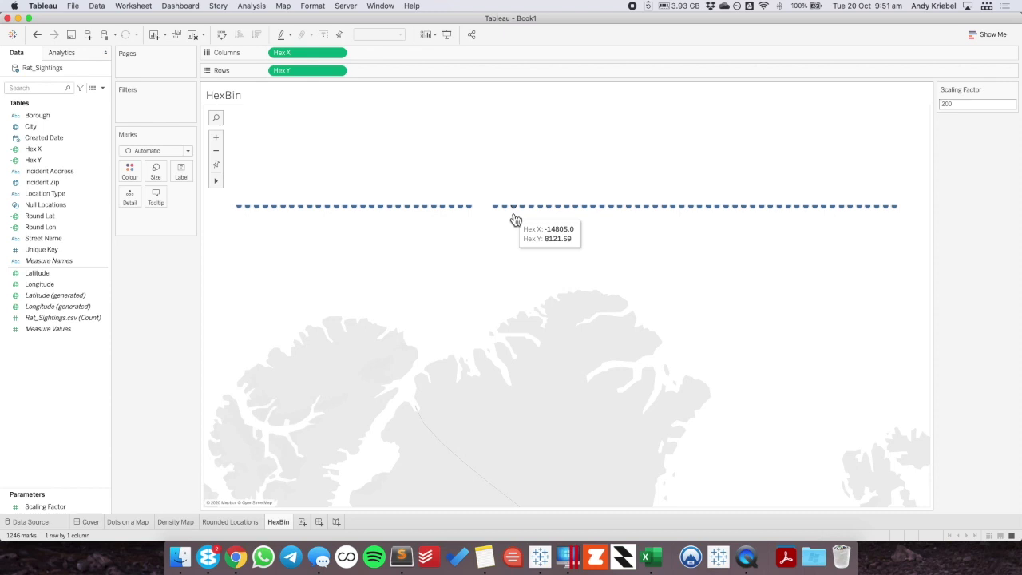
- Append /[Scaling Factor] to the end of the Hex X formula and save the calculation
left_click(71, 150)
right_click(70, 151)
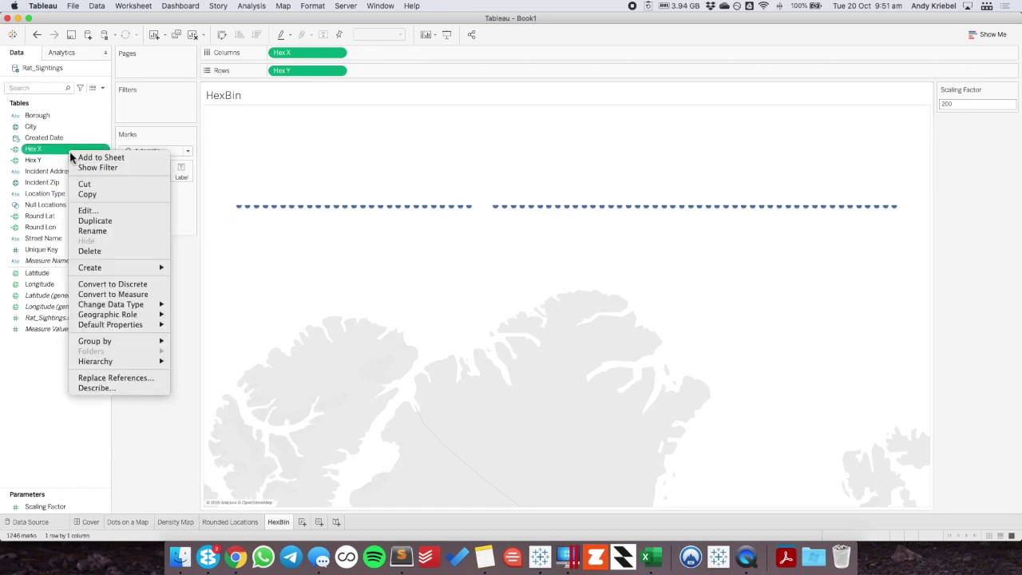
left_click(85, 212)
type("/scal")
key("Return")
left_click(580, 355)
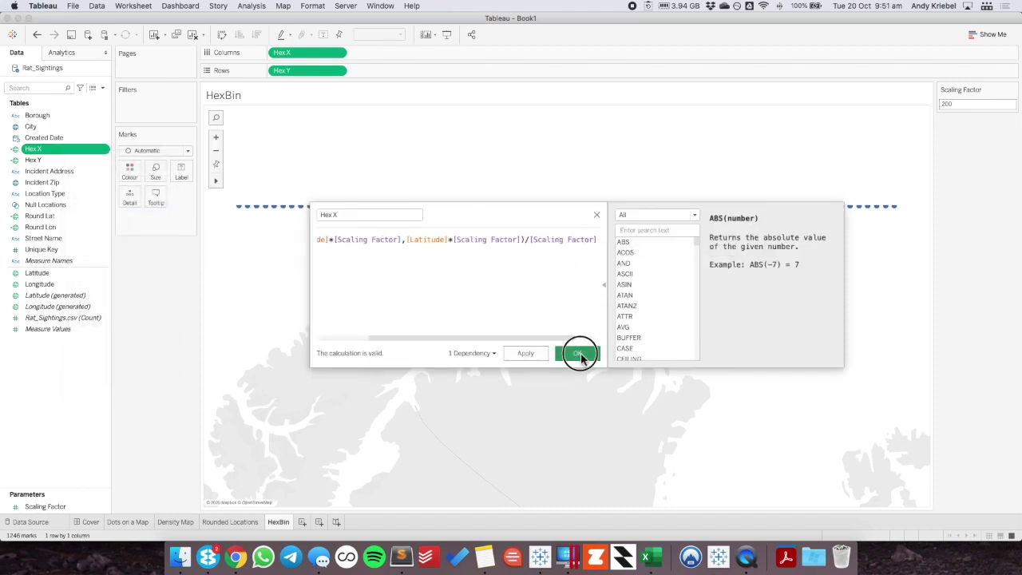
- Append /[Scaling Factor] to the end of the Hex Y formula and save the calculation
left_click(40, 160)
right_click(52, 160)
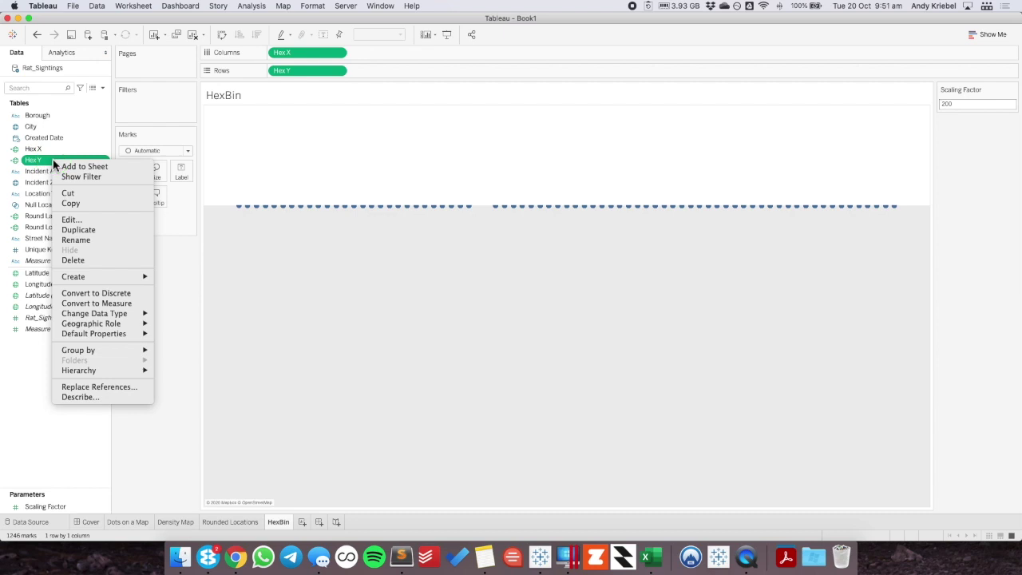
left_click(97, 221)
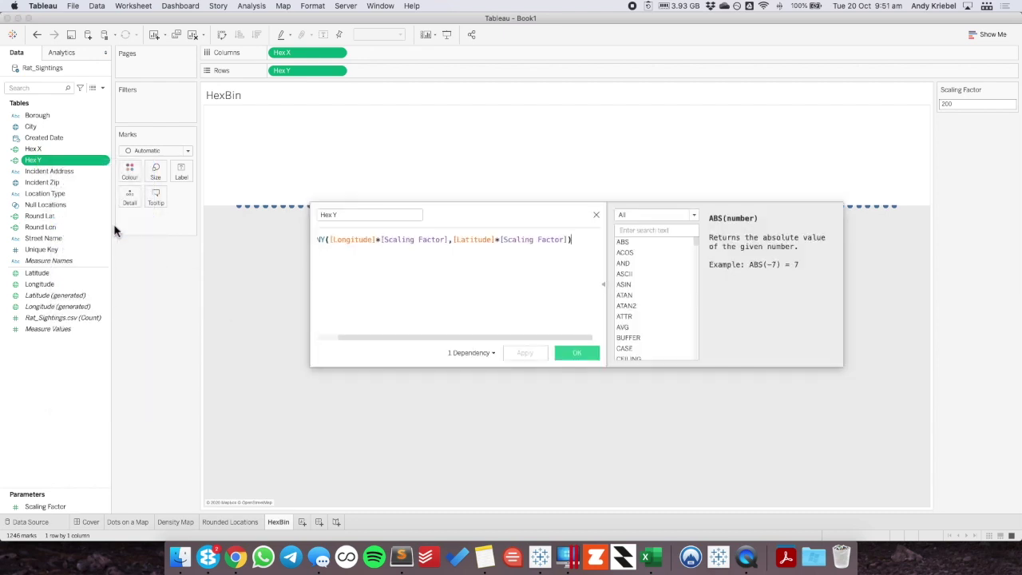
type("/[Scaling Factor]")
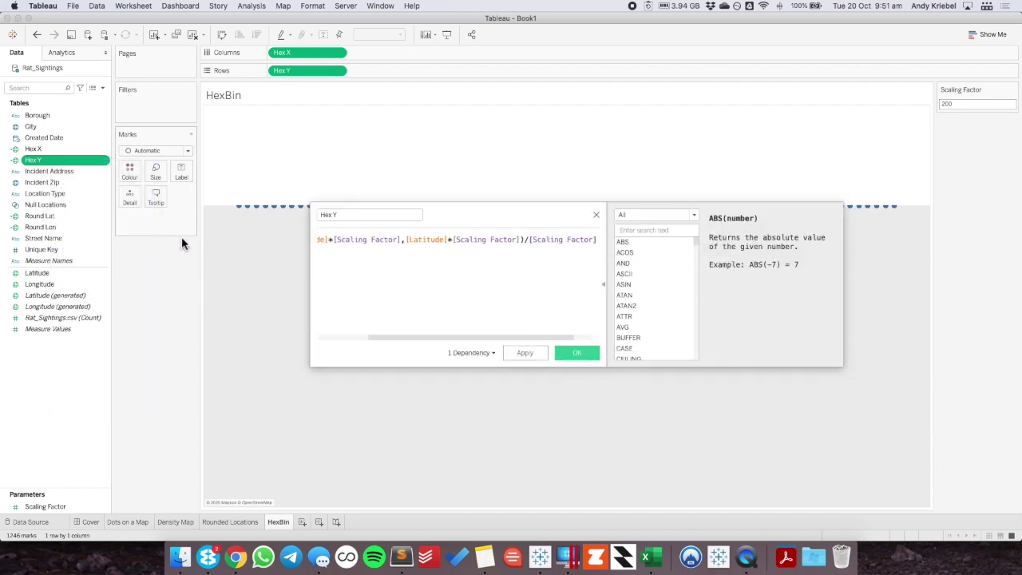
left_click(575, 354)
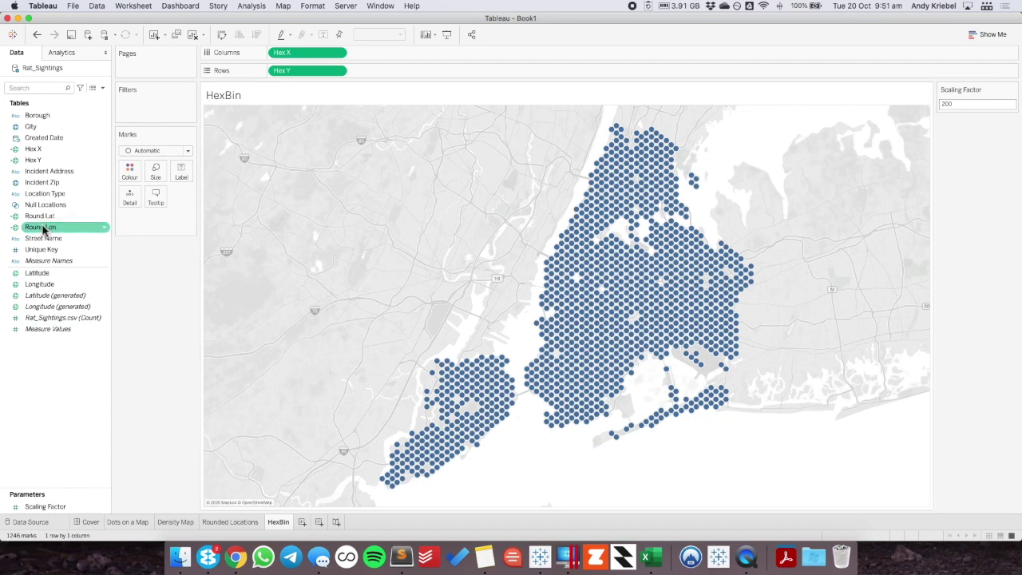
- Check the colouring on the Rounded Locations sheet, and colour the HexBin marks by the Rat_Sightings.csv count
left_click(251, 523)
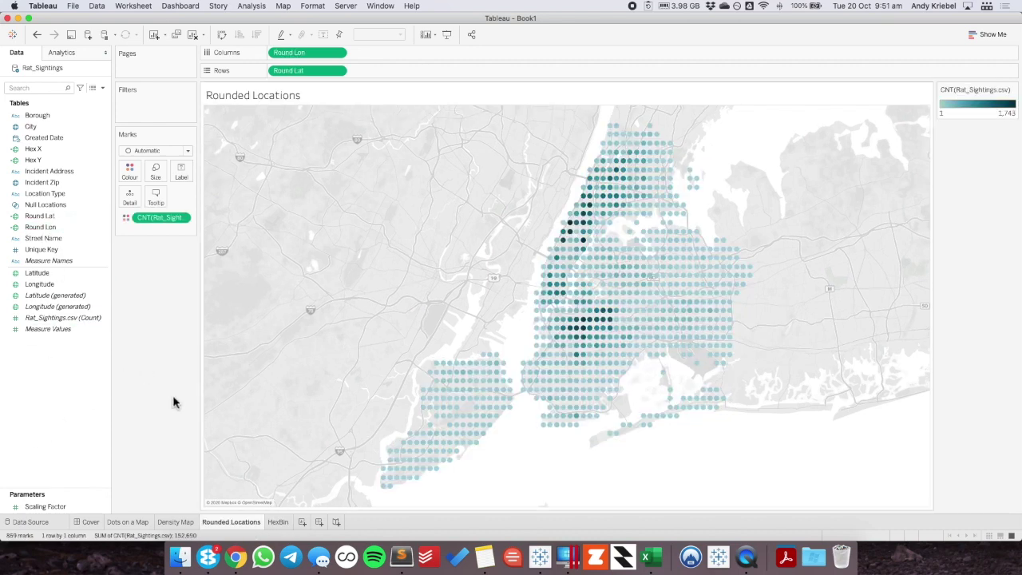
left_click(281, 522)
left_click_drag(51, 317, 136, 182)
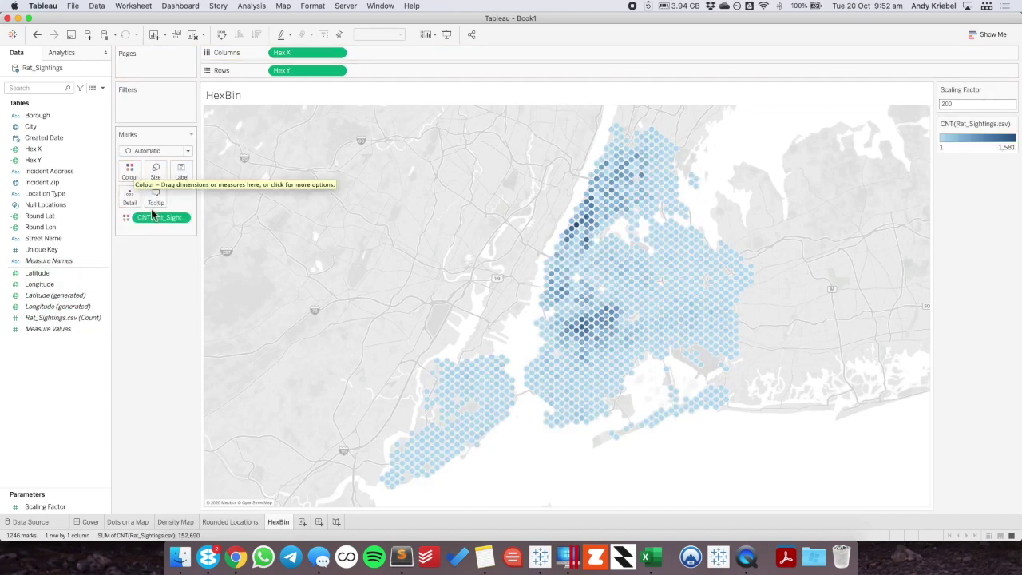
- Apply the Makeover Monday Sequential 5 palette to the count colours on the HexBin map
left_click(135, 181)
left_click(178, 209)
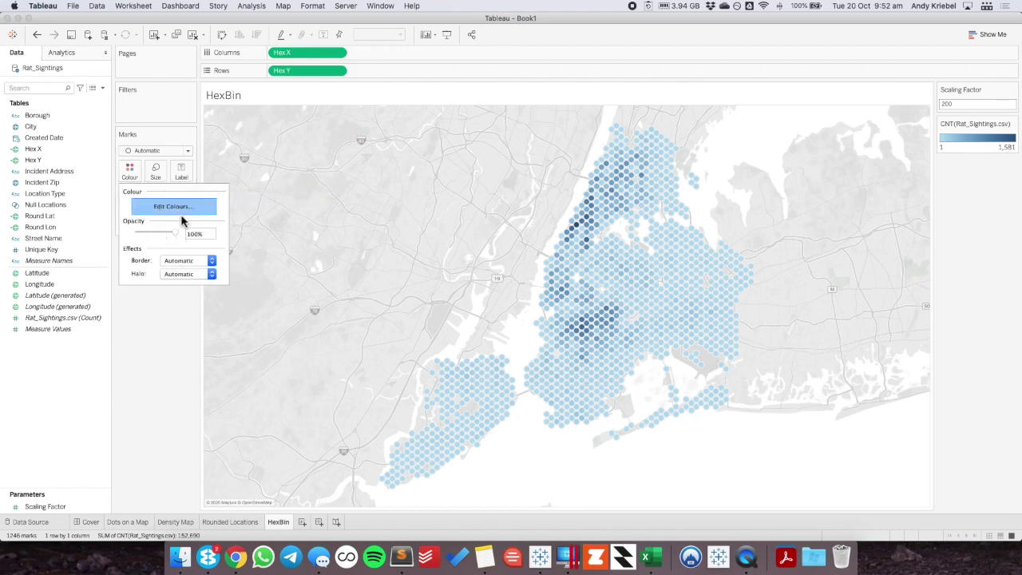
left_click(435, 219)
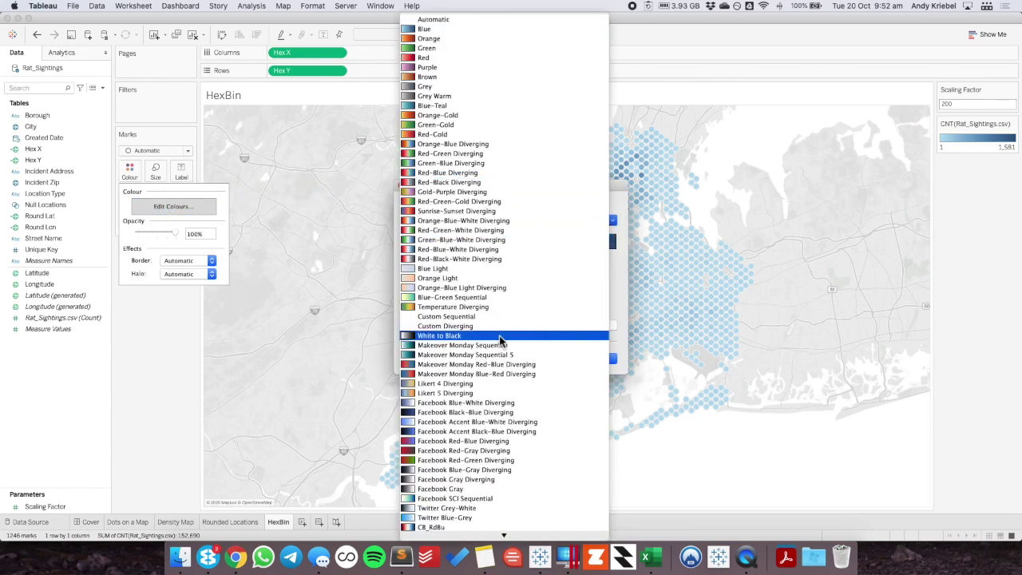
left_click(493, 354)
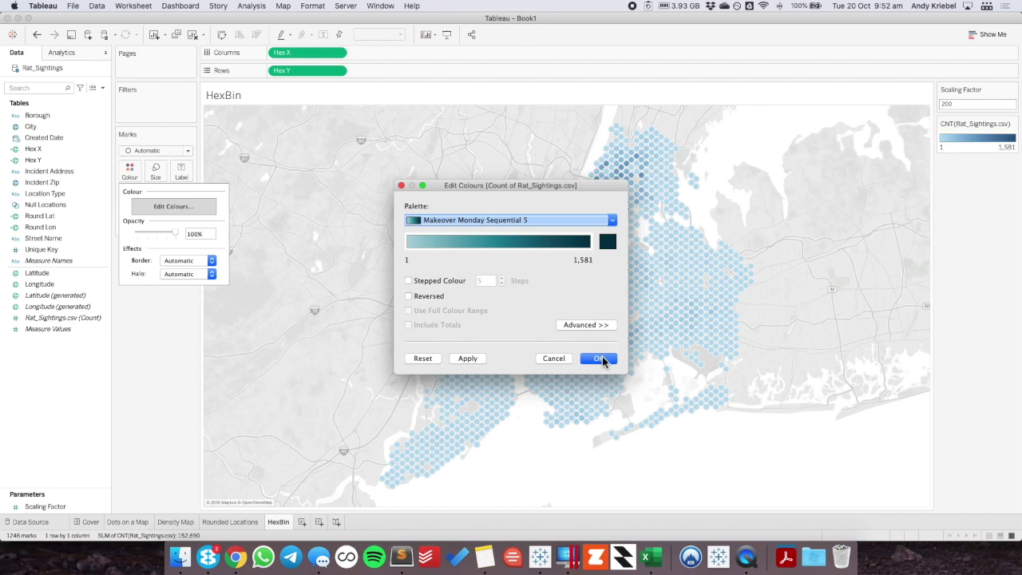
left_click(599, 358)
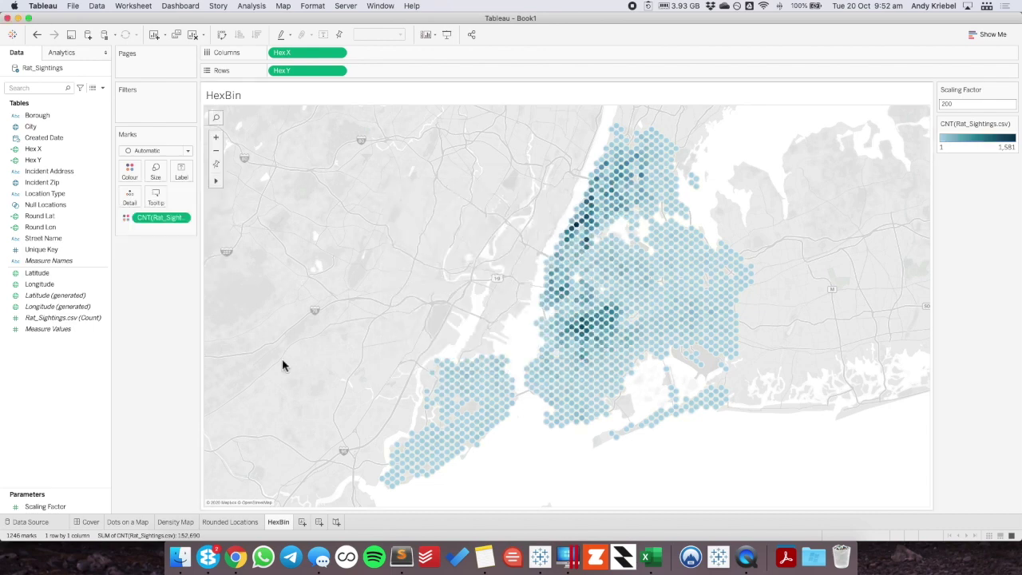
- Compare the Rounded Locations map with the HexBin map by switching between the two sheets
left_click(232, 523)
left_click(277, 523)
left_click(240, 523)
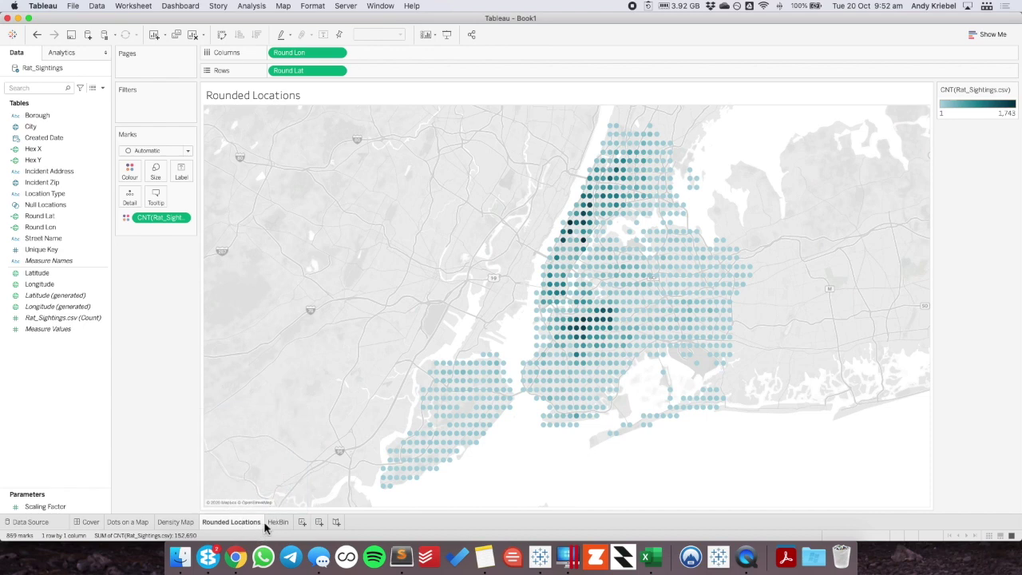
left_click(278, 523)
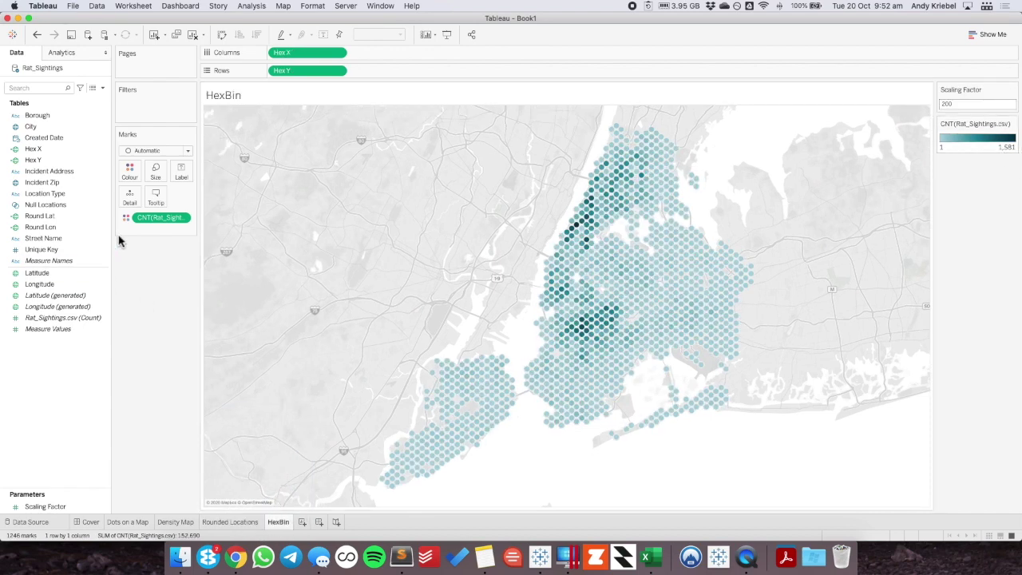
- Set both the border and the halo of the HexBin marks to None
left_click(129, 170)
left_click(185, 261)
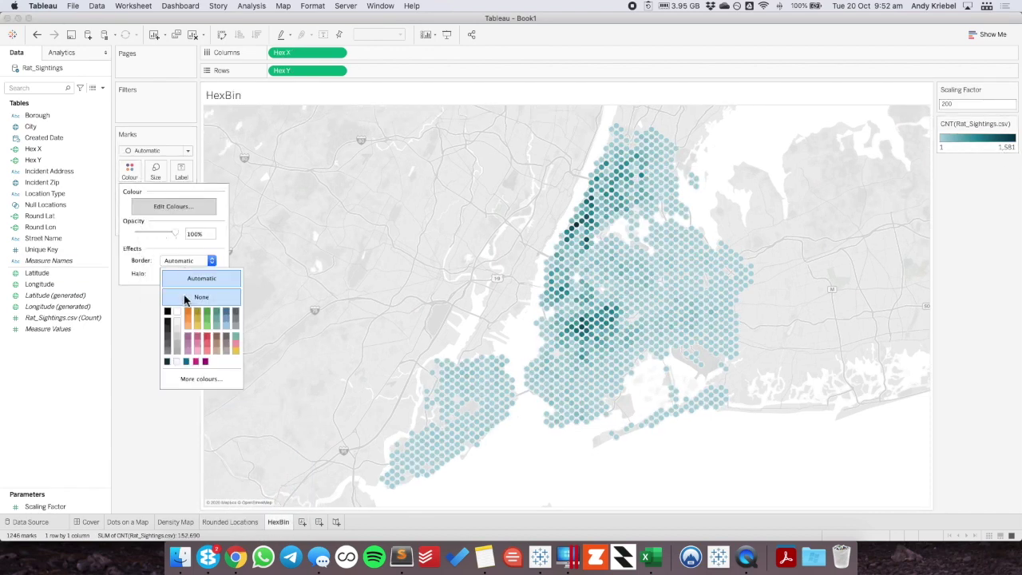
left_click(186, 297)
left_click(187, 274)
left_click(191, 311)
left_click(172, 399)
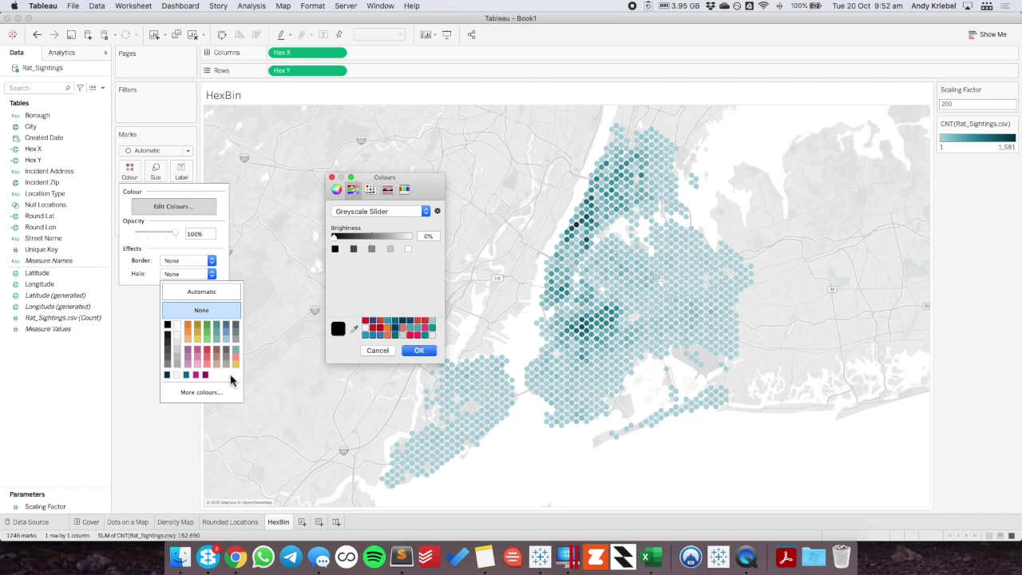
left_click(376, 351)
left_click(123, 372)
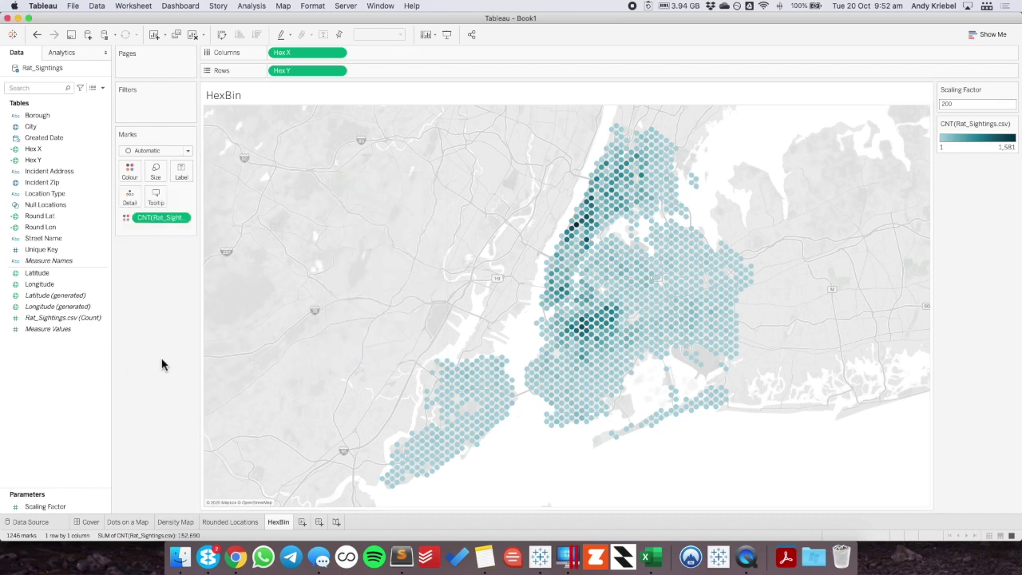
- Set the Scaling Factor parameter to 300 and reduce the mark size so the dots separate
left_click(957, 105)
key("Return")
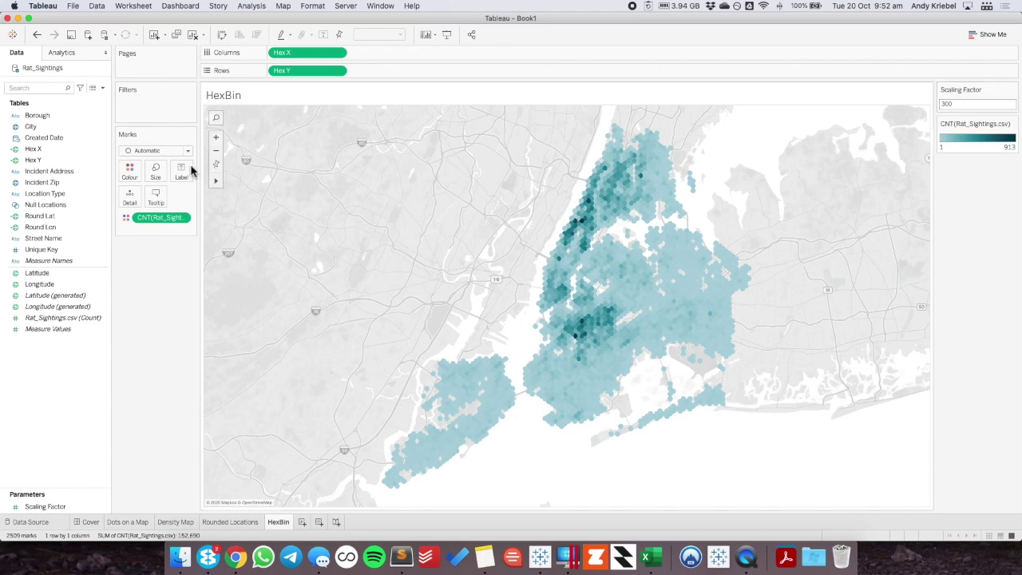
left_click(155, 170)
left_click_drag(162, 202, 169, 203)
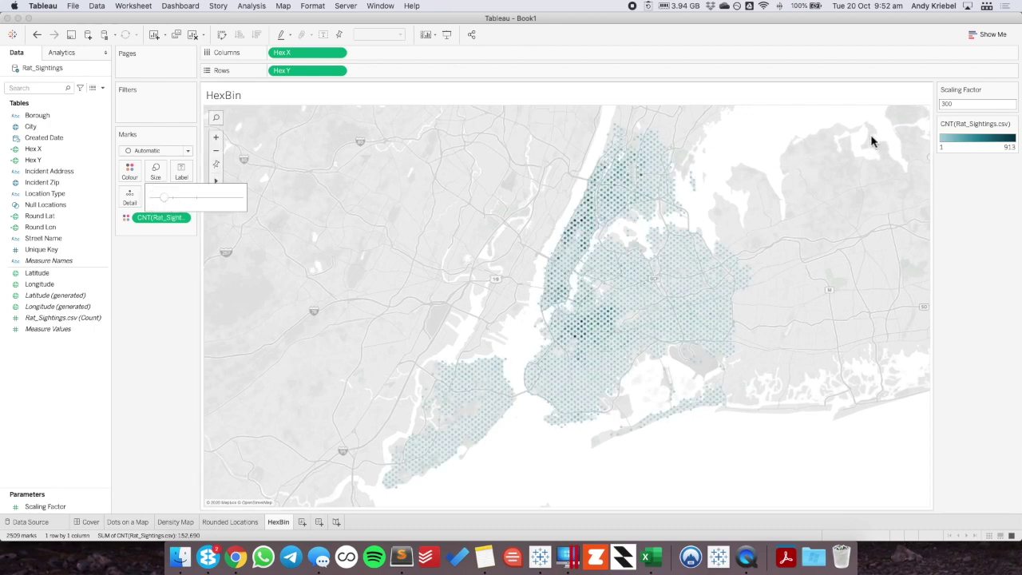
- Set the Scaling Factor parameter to 250 and enlarge the marks slightly
left_click(971, 104)
key("Return")
left_click(156, 174)
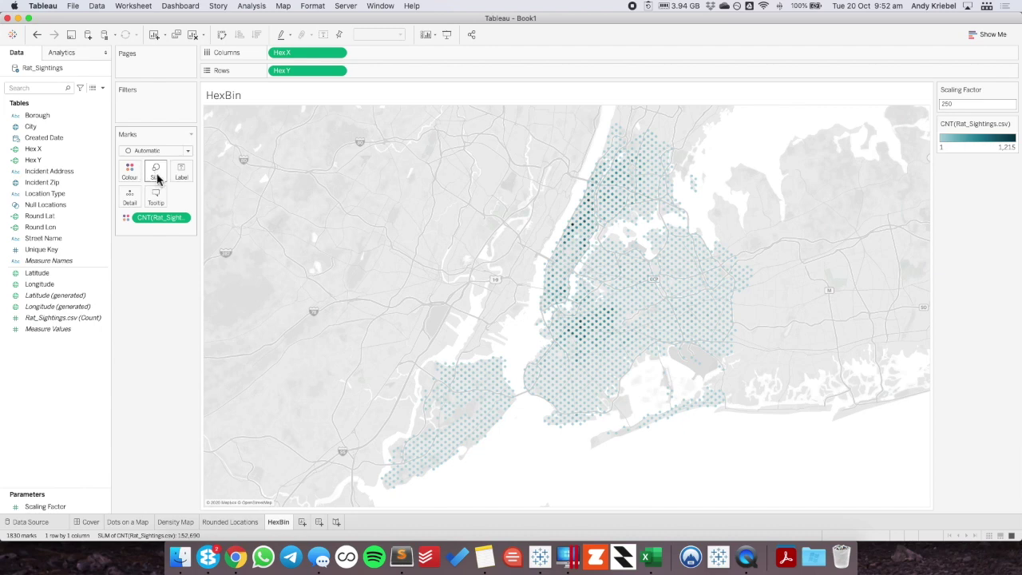
left_click_drag(167, 201, 172, 203)
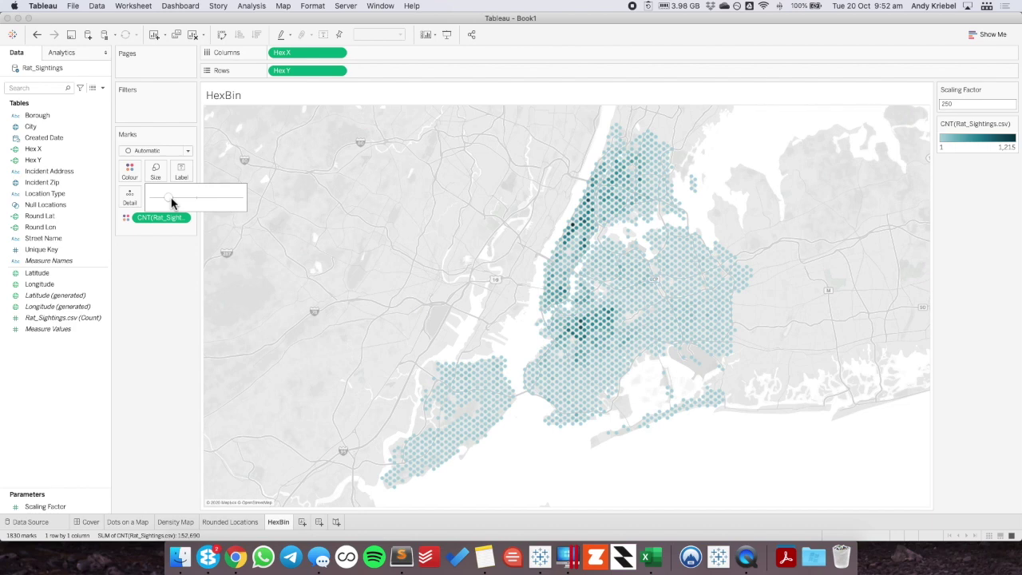
- Review the Rounded Locations sheet, return to HexBin and set the Scaling Factor parameter to 400
left_click(228, 523)
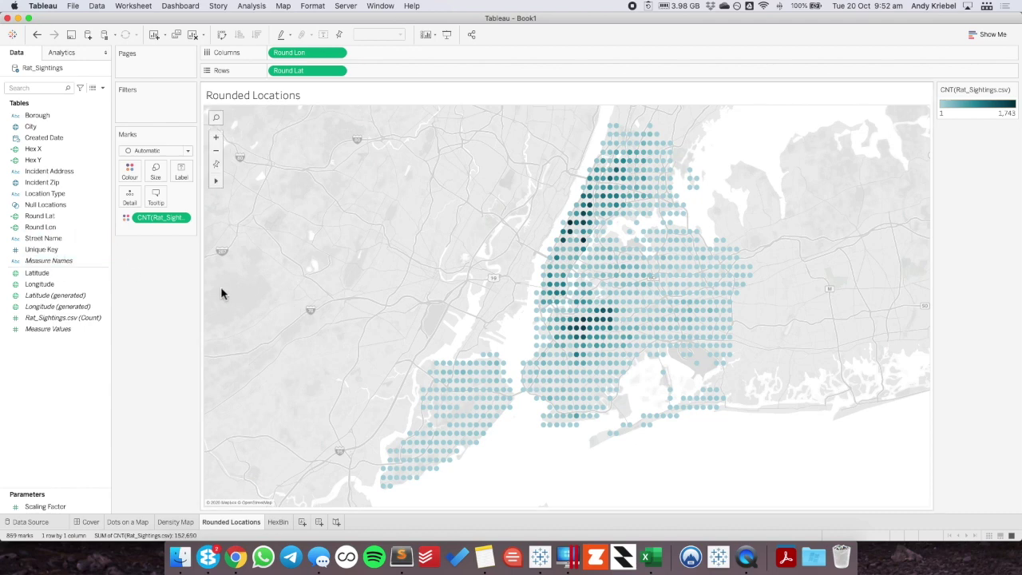
left_click(280, 523)
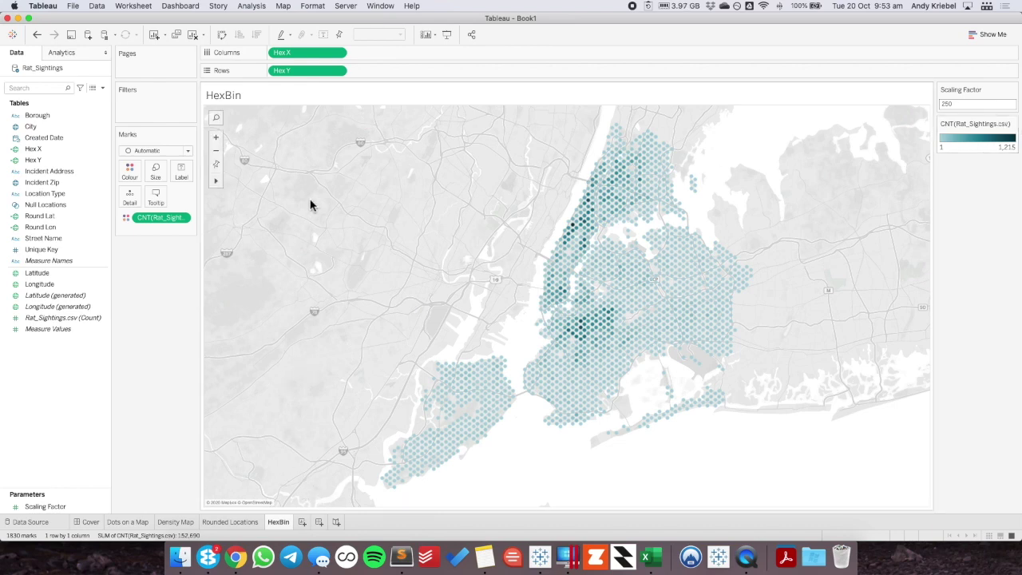
double_click(972, 105)
type("40")
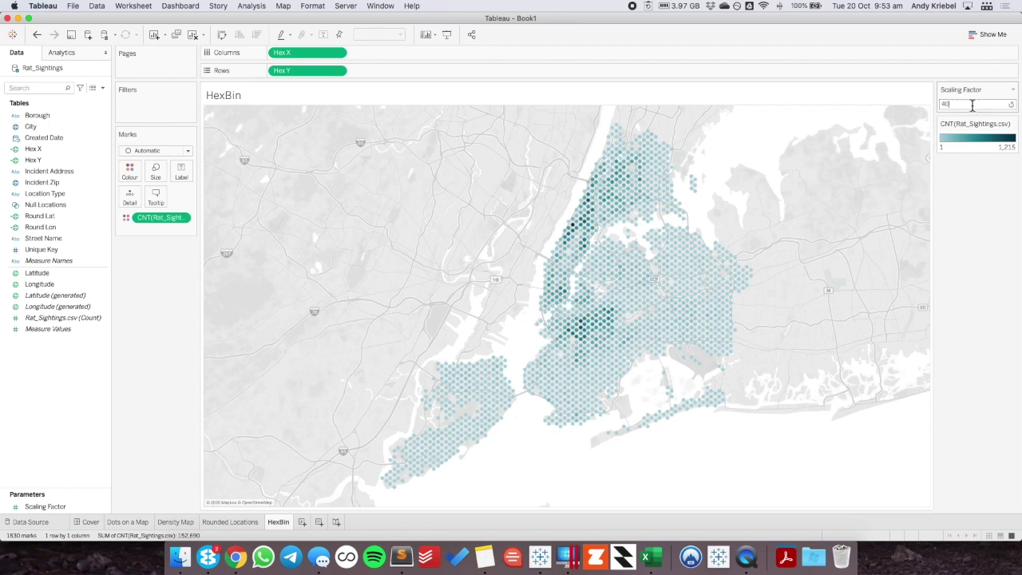
type("0")
key("Return")
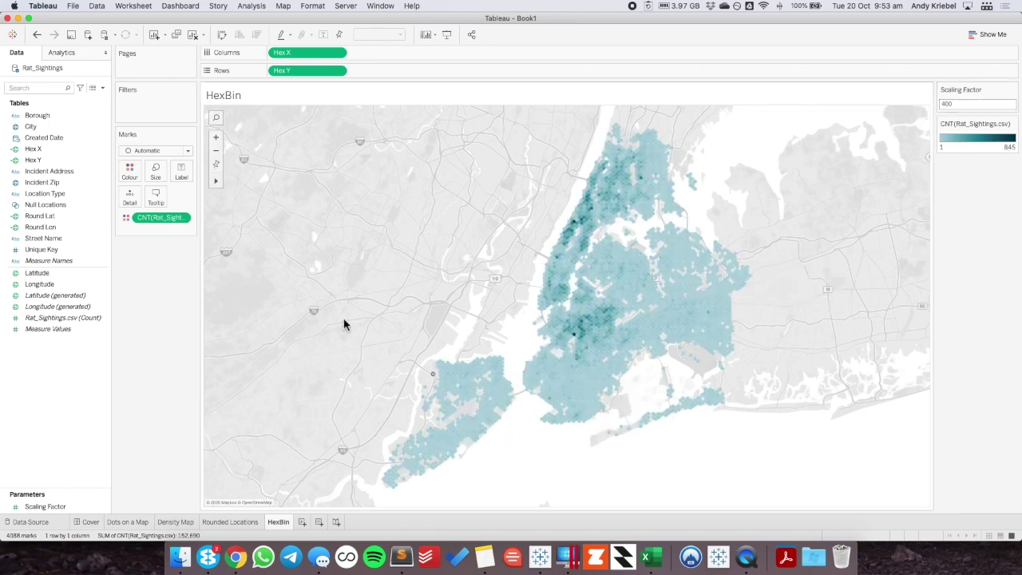
- Reduce the size of the HexBin marks until neighbouring dots no longer overlap
left_click(159, 172)
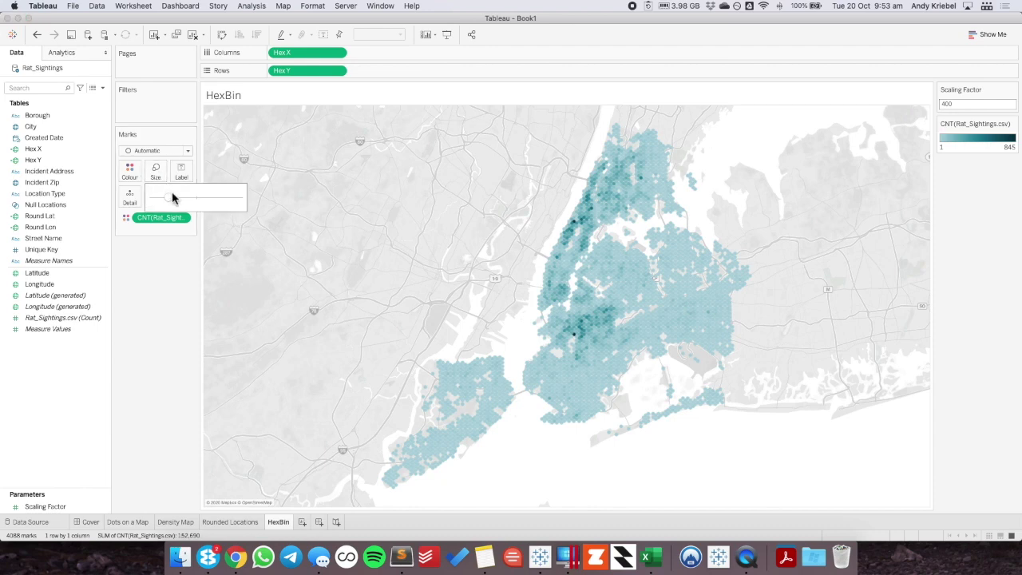
left_click_drag(161, 203, 165, 201)
left_click(160, 200)
left_click(160, 199)
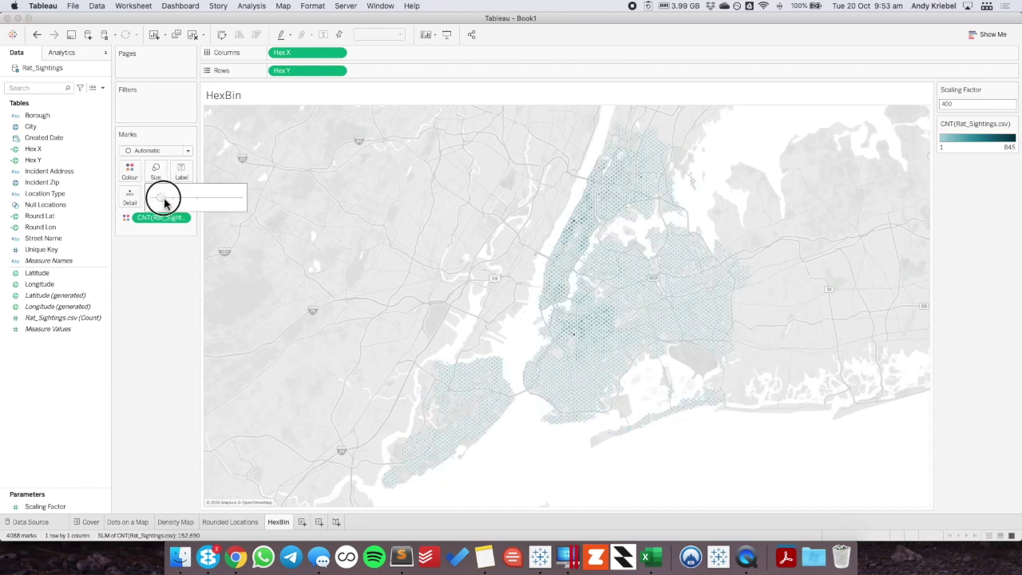
left_click(164, 202)
left_click(165, 202)
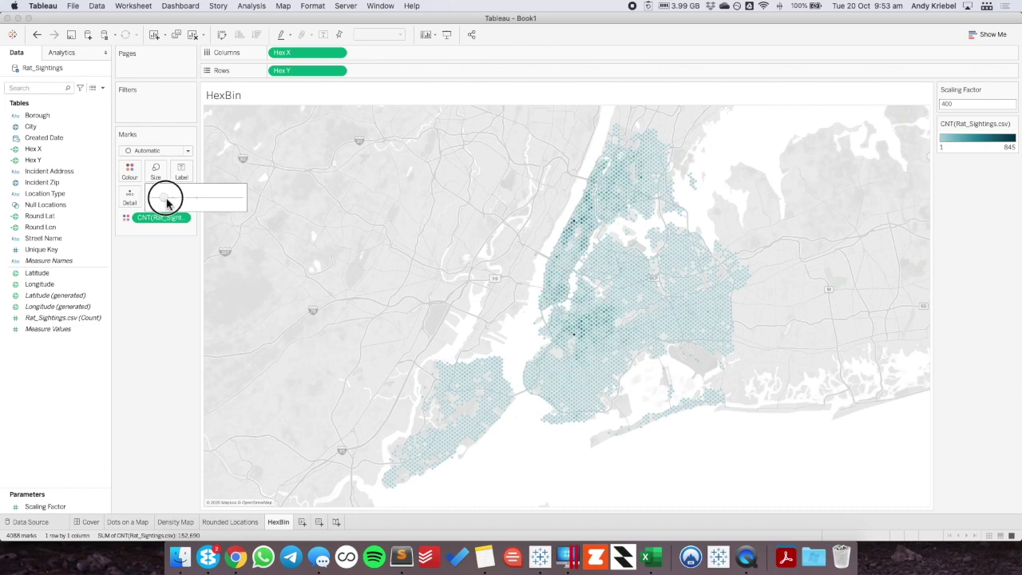
- Set the background map of the HexBin sheet to None
left_click(284, 6)
mouse_move(341, 24)
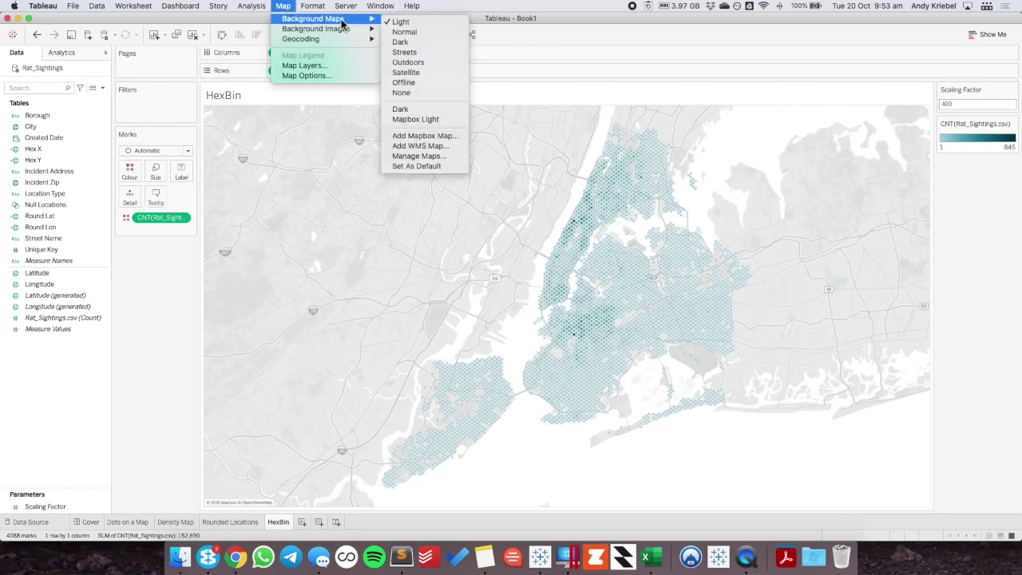
left_click(402, 93)
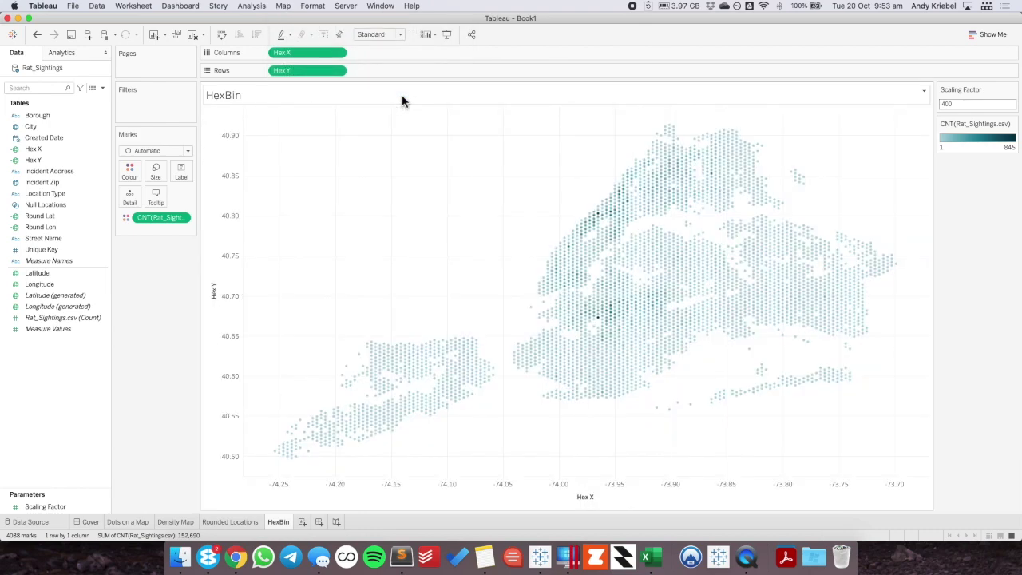
- Undo the removal of the HexBin background map and set the map's washout to 100% in the map layers
left_click(37, 35)
right_click(321, 218)
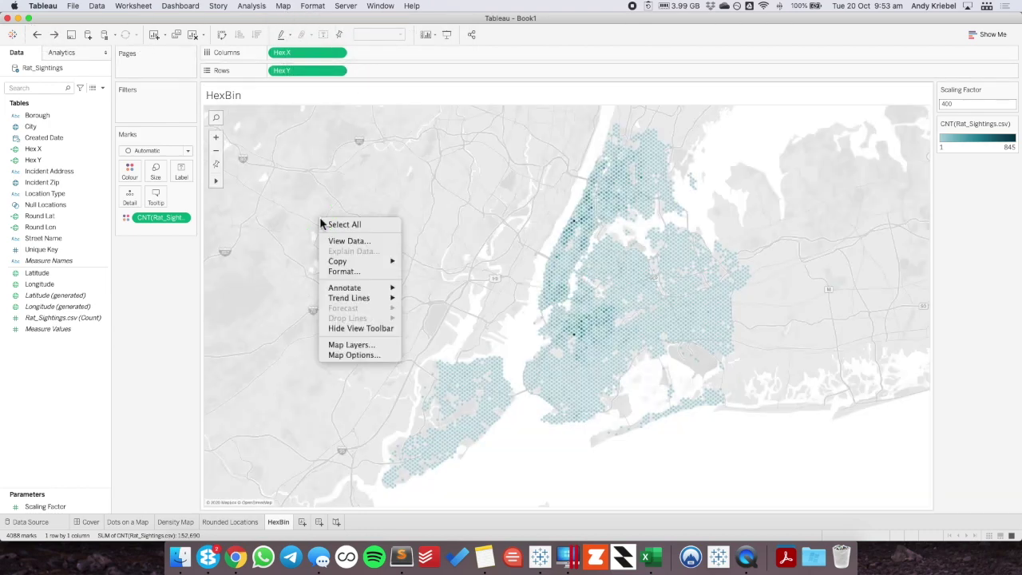
left_click(351, 345)
left_click_drag(48, 106, 95, 103)
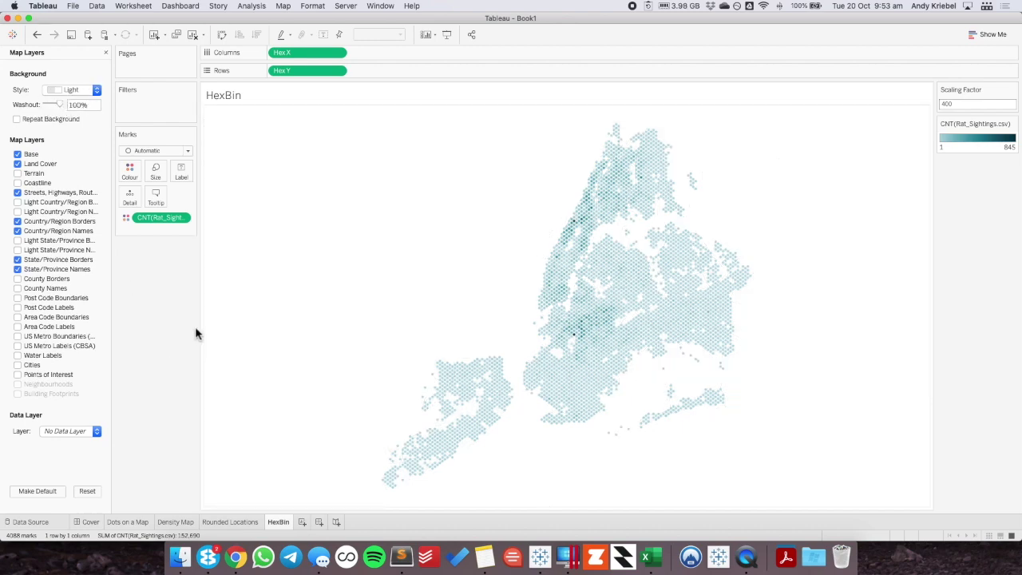
- Set the Scaling Factor parameter to 250 and enlarge the HexBin marks to close the gaps between them
left_click(982, 103)
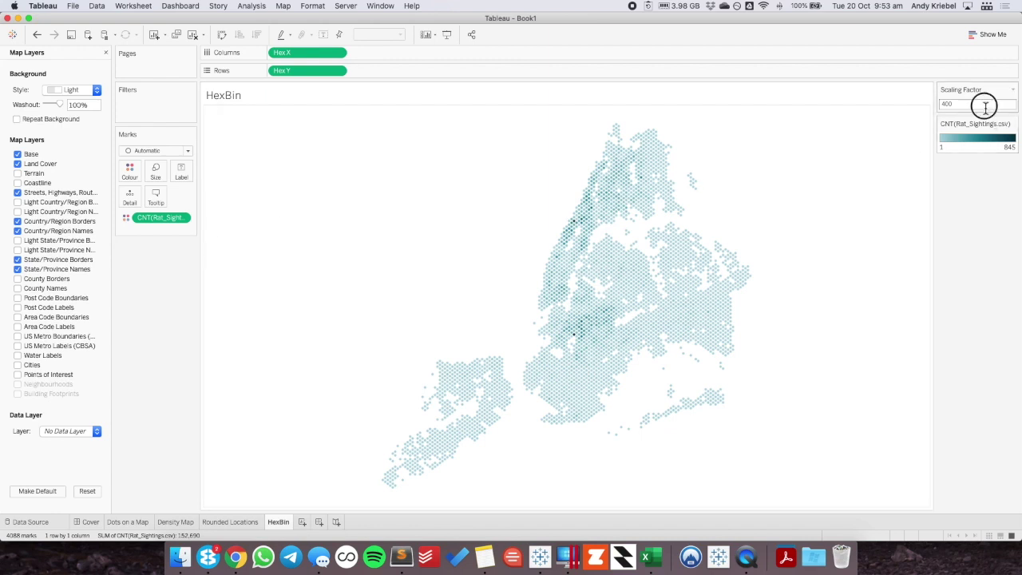
type("250")
key("Return")
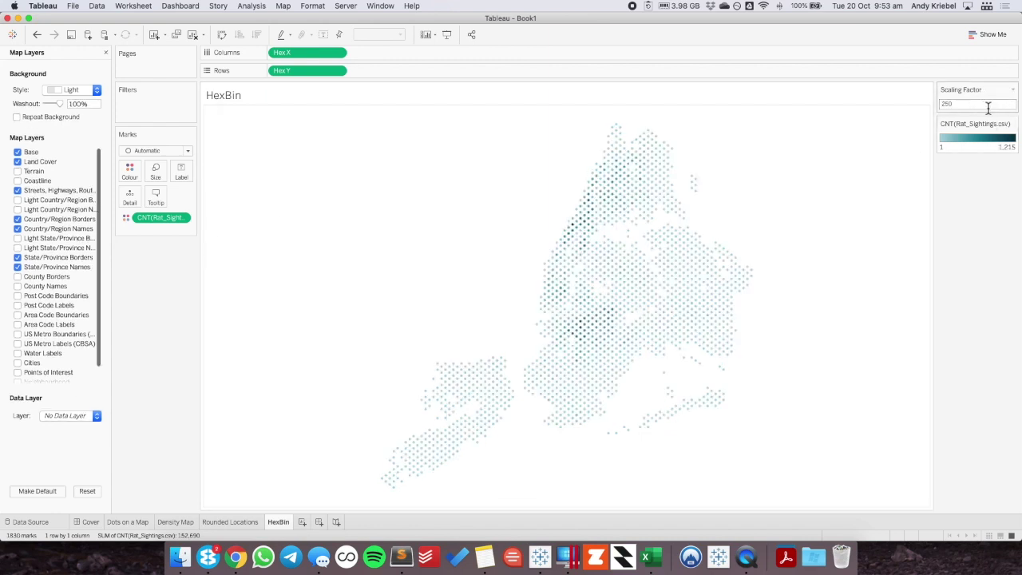
left_click(165, 165)
mouse_move(167, 197)
left_mouse_down()
mouse_move(182, 199)
mouse_move(170, 200)
left_mouse_up()
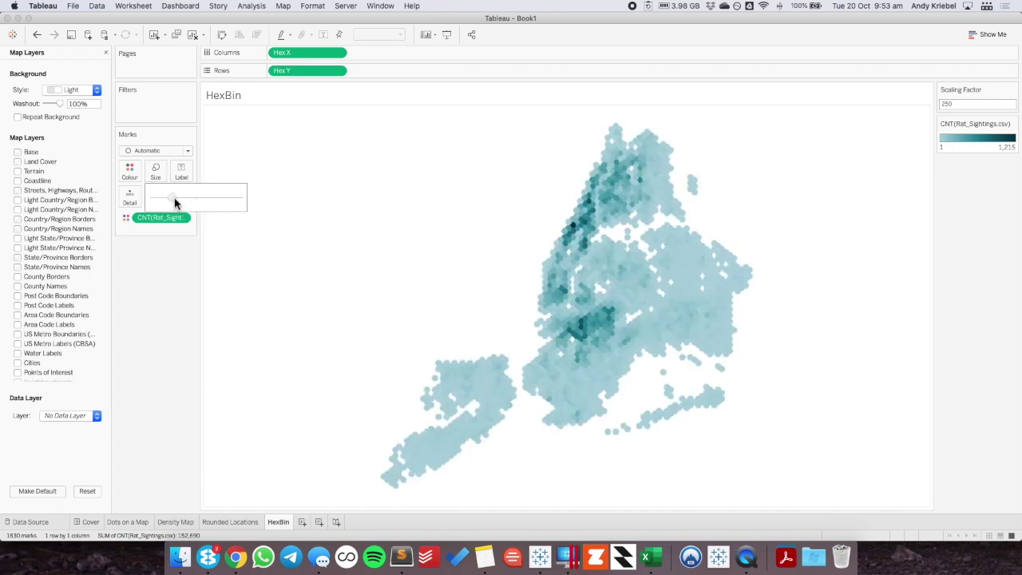
- Try the Shape mark type with the solid black hexagon from the Icons shape palette
left_click(154, 151)
left_click(144, 236)
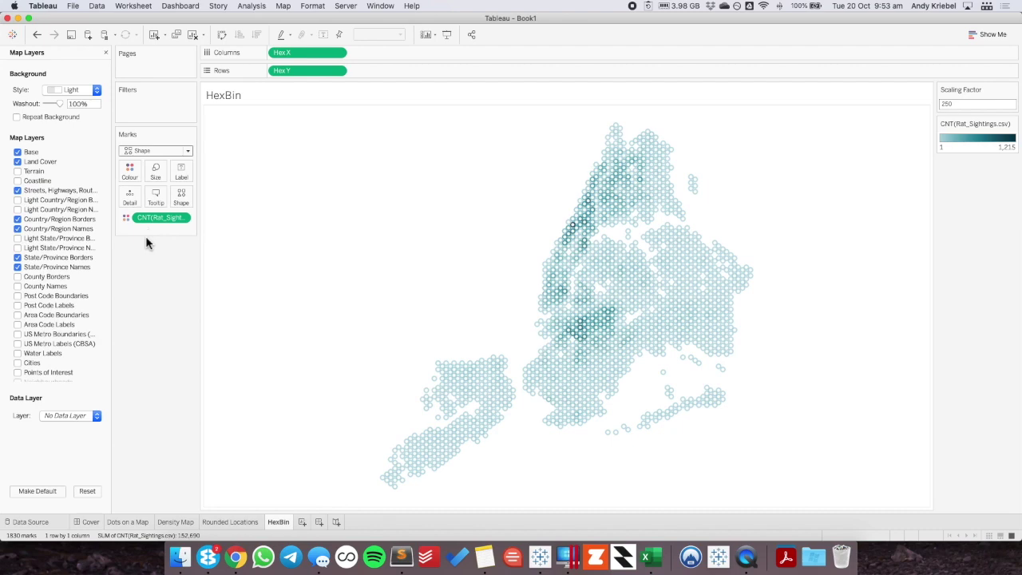
left_click(182, 194)
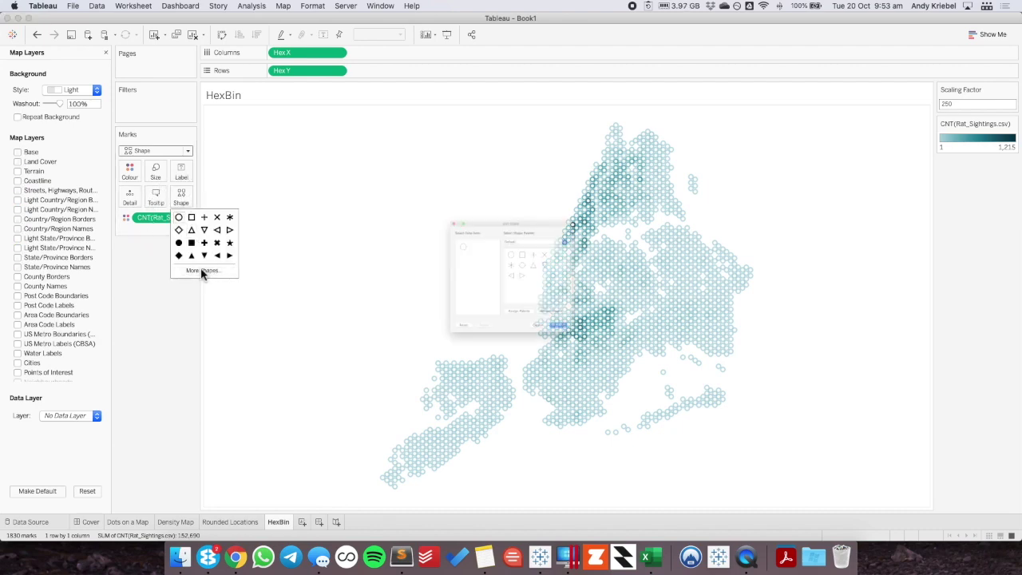
left_click(201, 270)
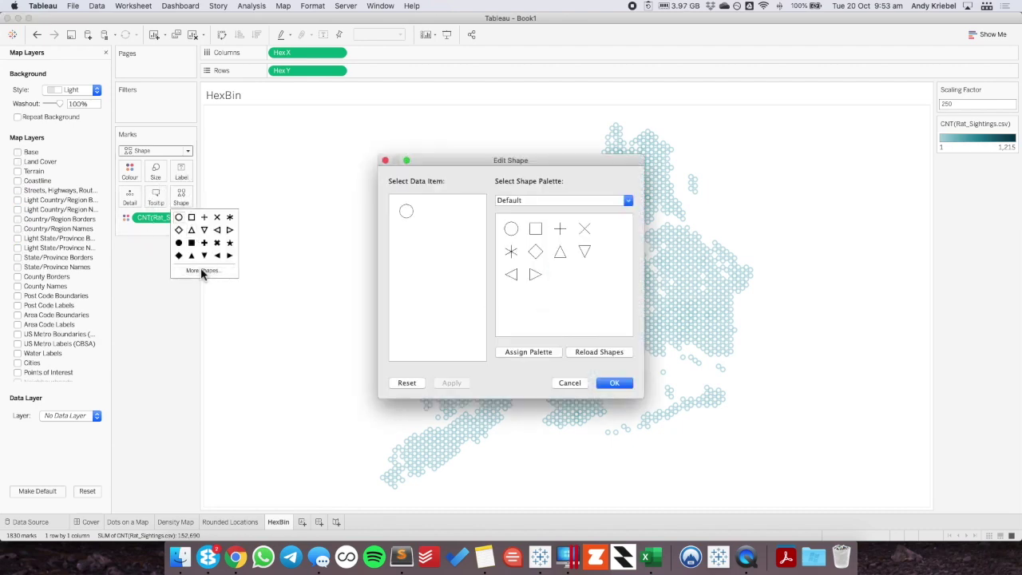
left_click(595, 204)
left_click(581, 219)
left_click(580, 200)
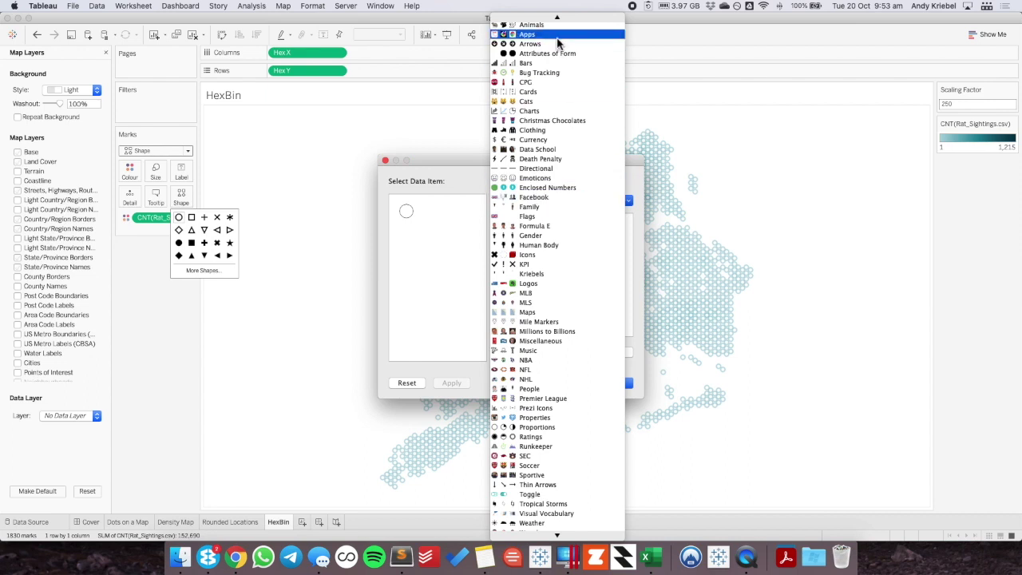
scroll(575, 142, "up", 2)
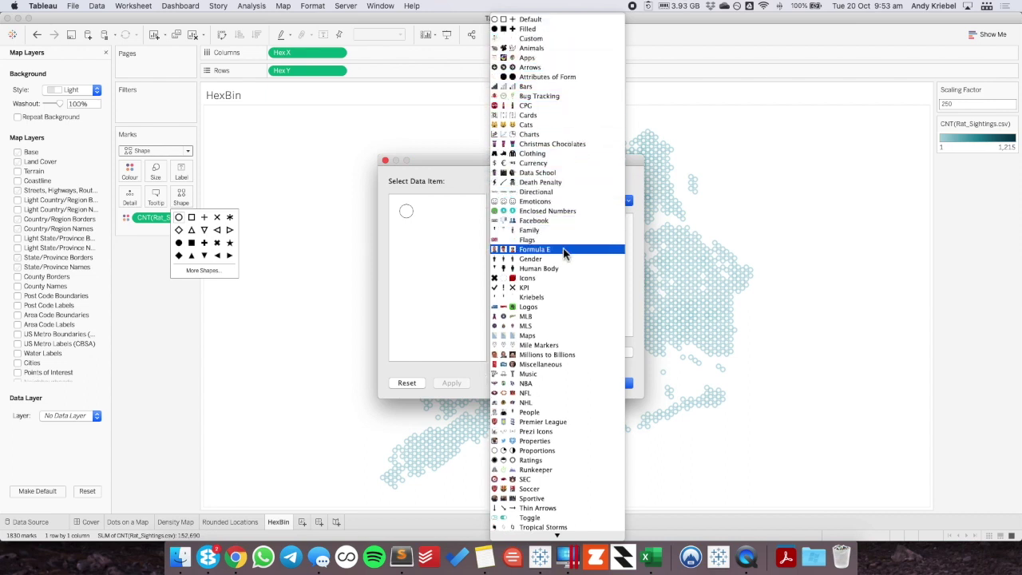
left_click(559, 278)
left_click(559, 275)
left_click(455, 383)
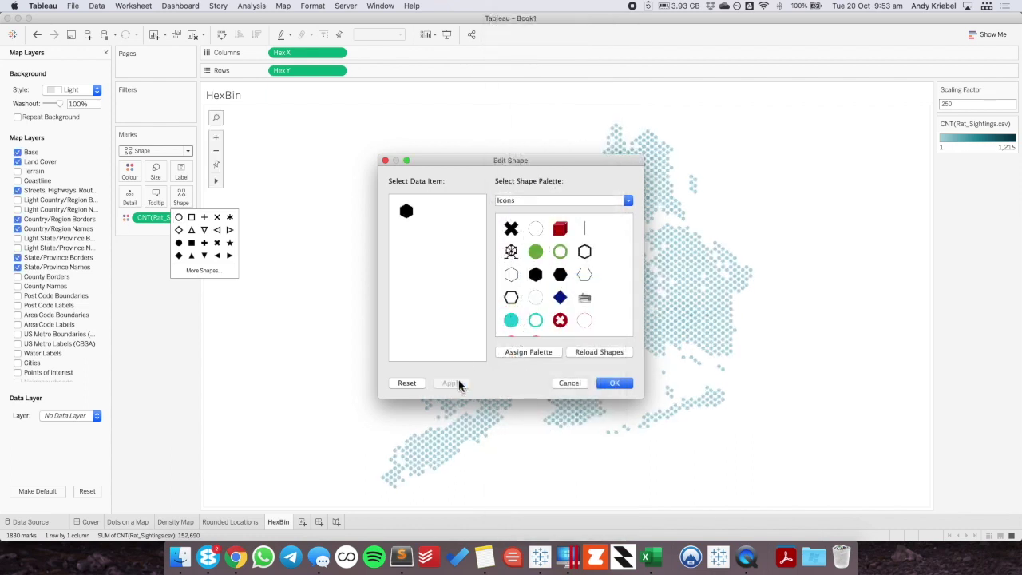
left_click(614, 384)
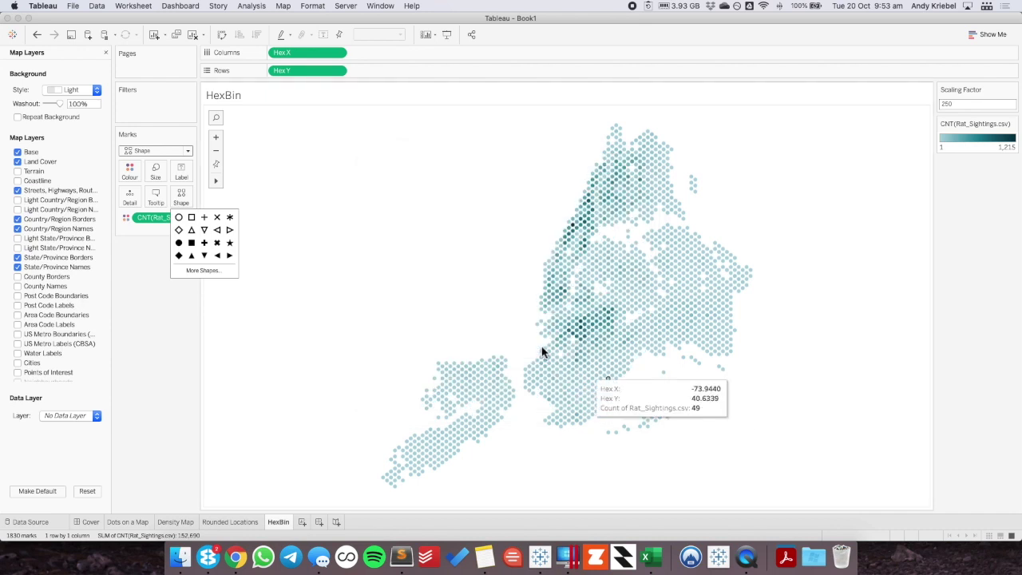
left_click(400, 255)
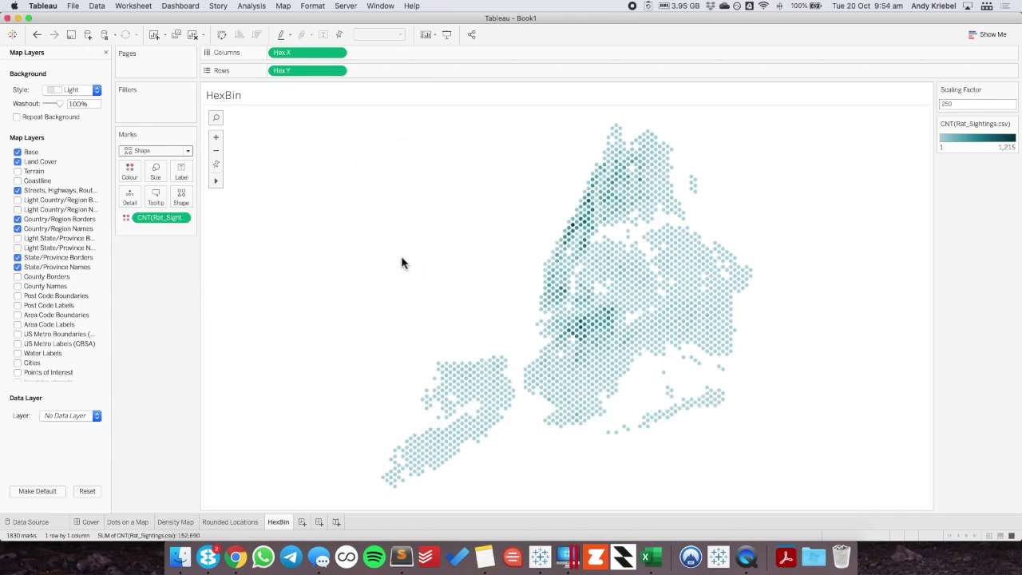
- Try a larger and a smaller size for the hexagon marks
left_click(164, 179)
left_click(176, 200)
left_click(177, 200)
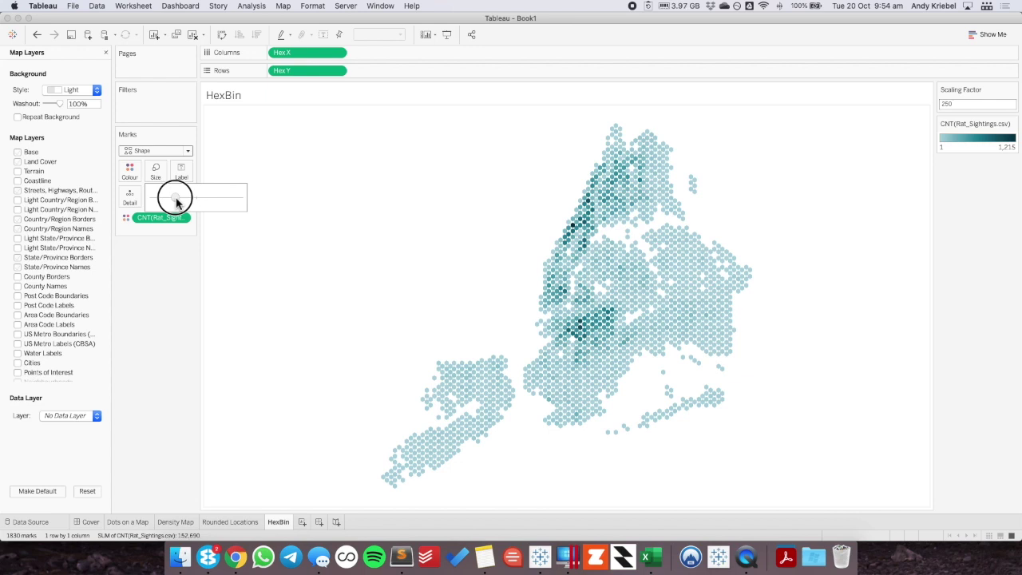
left_click_drag(177, 200, 172, 203)
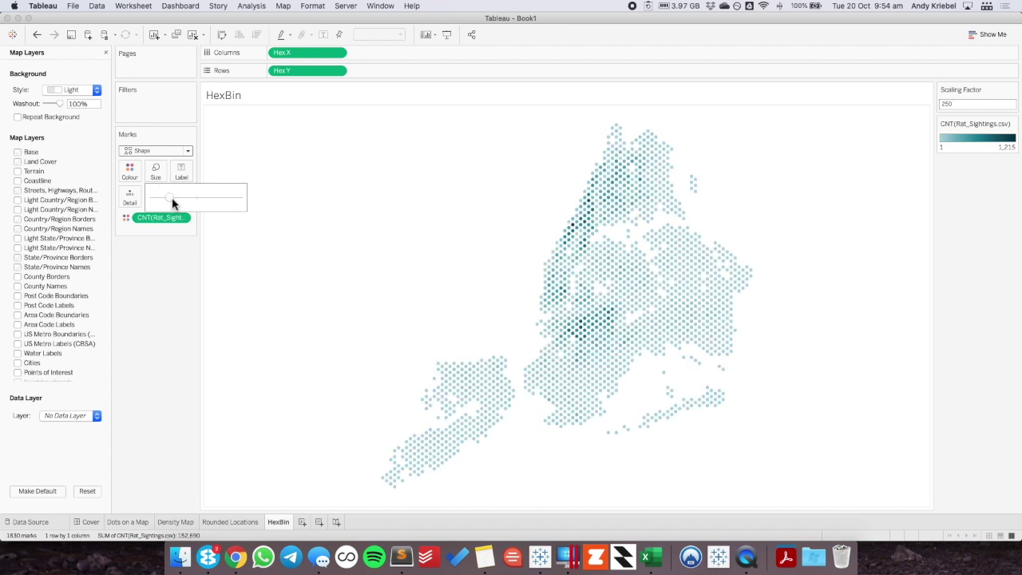
- Undo the hexagon sizing, the custom shape and the switch to the Shape mark type
left_click(38, 35)
left_click(38, 35)
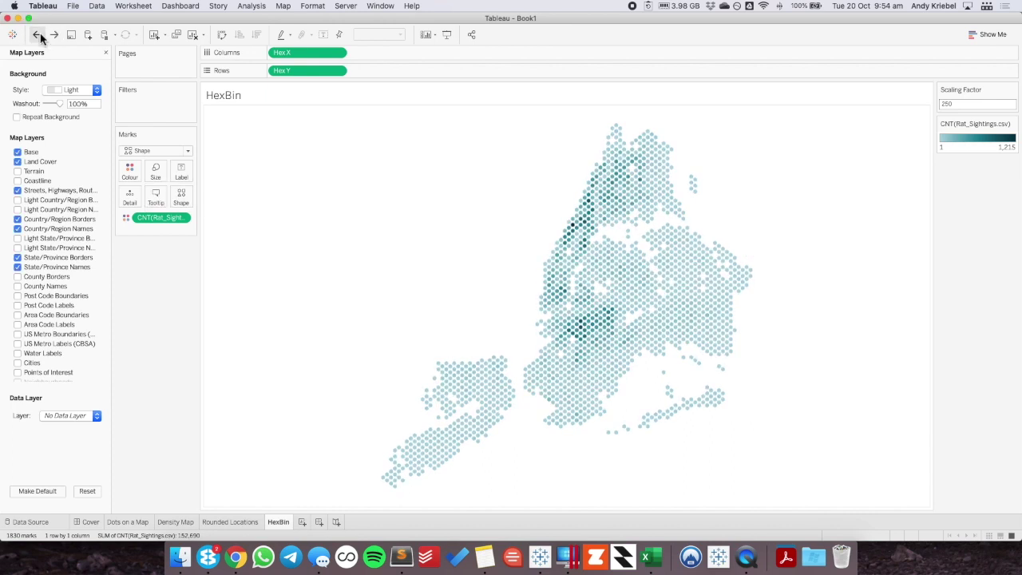
left_click(38, 35)
left_click(38, 35)
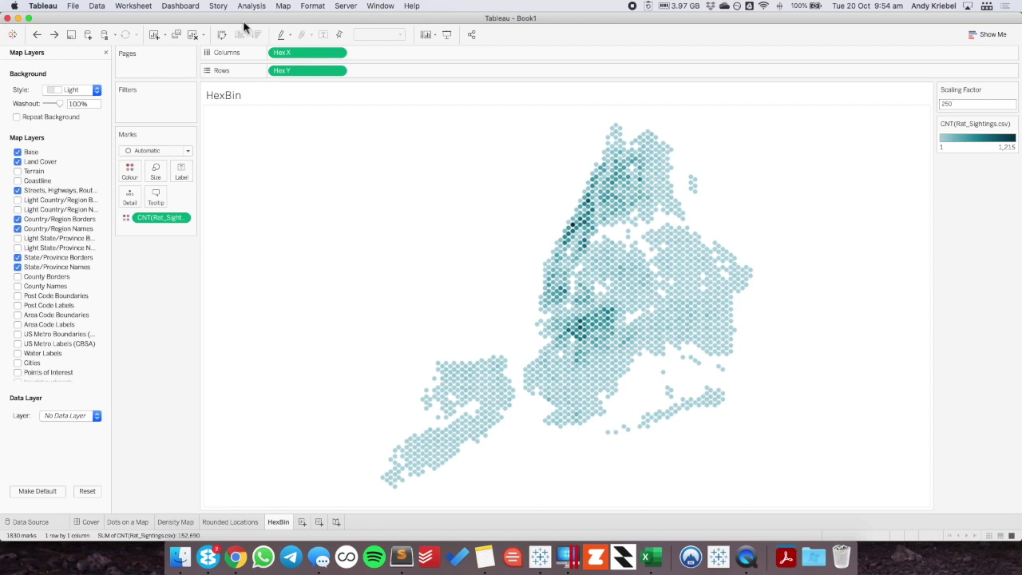
- Set the background map's washout to 0% and the Scaling Factor parameter to 300
left_click_drag(63, 107, 36, 103)
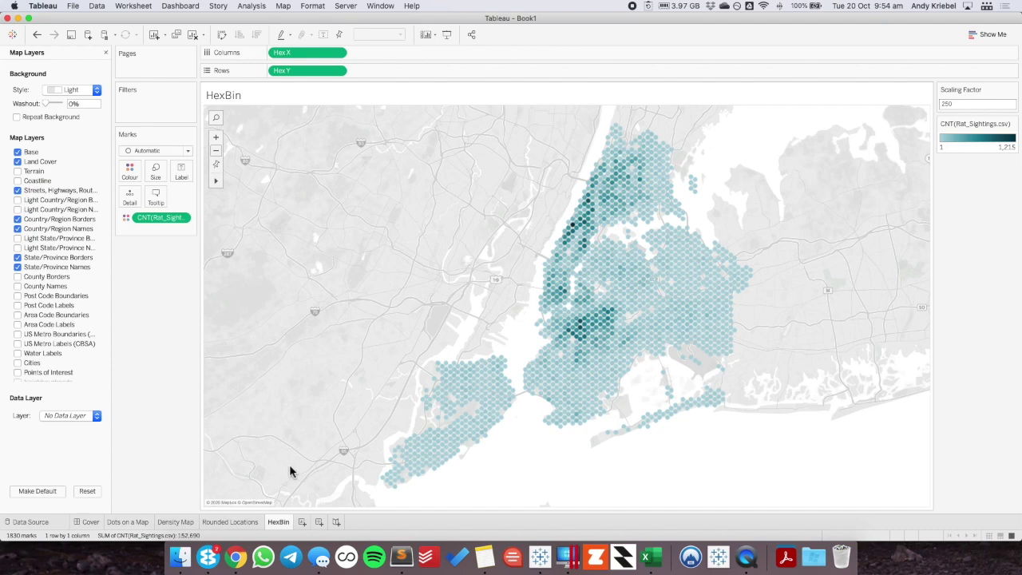
left_click(961, 105)
type("300")
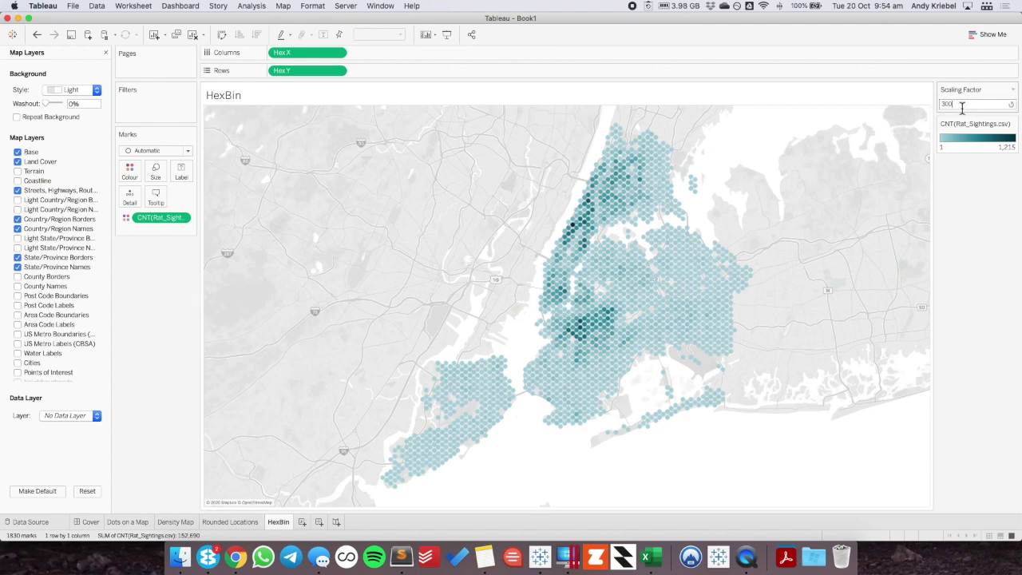
key("Return")
- Reduce the size of the HexBin marks so neighbouring dots no longer overlap
left_click(154, 171)
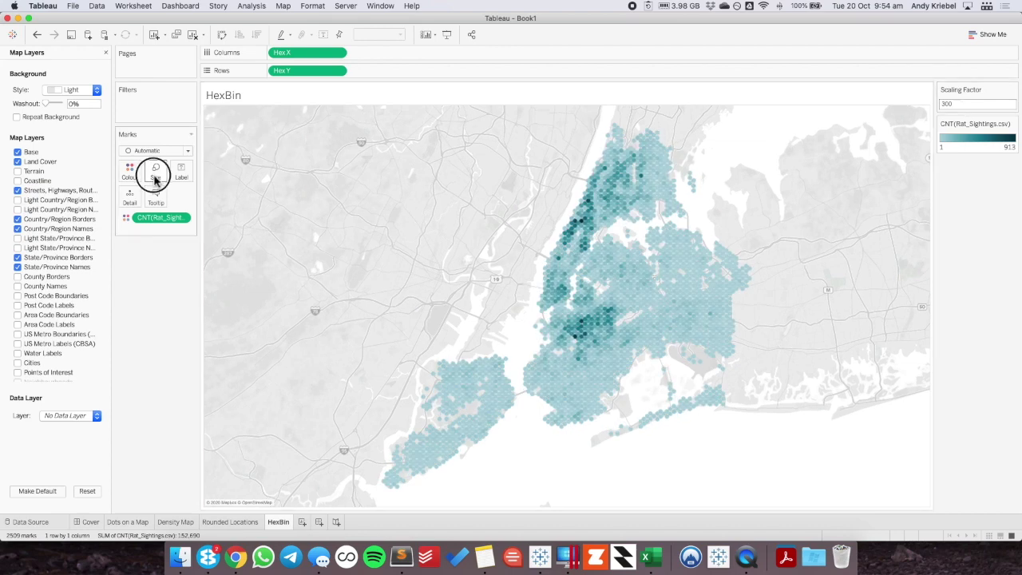
left_click(163, 201)
left_click_drag(161, 197, 170, 201)
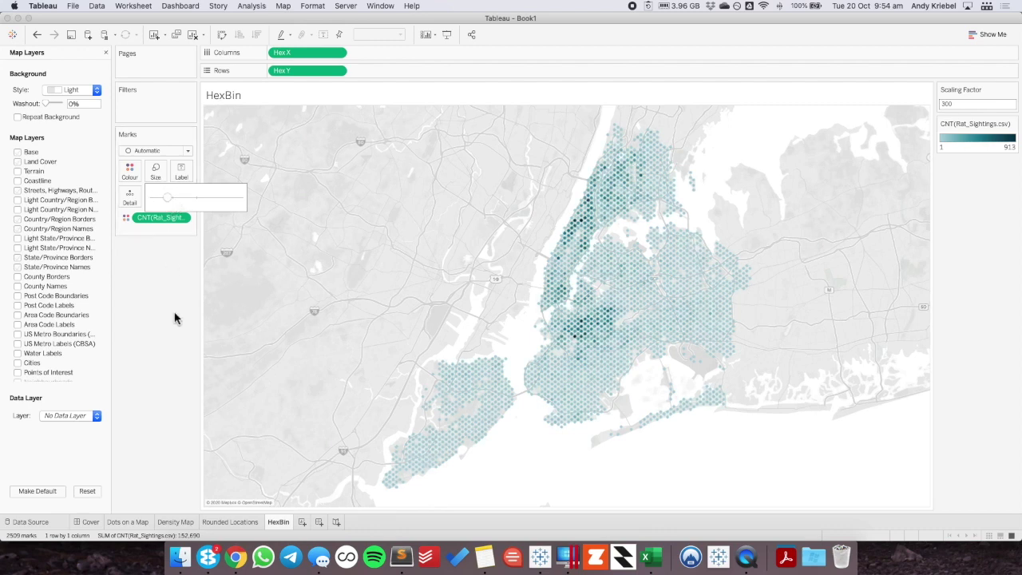